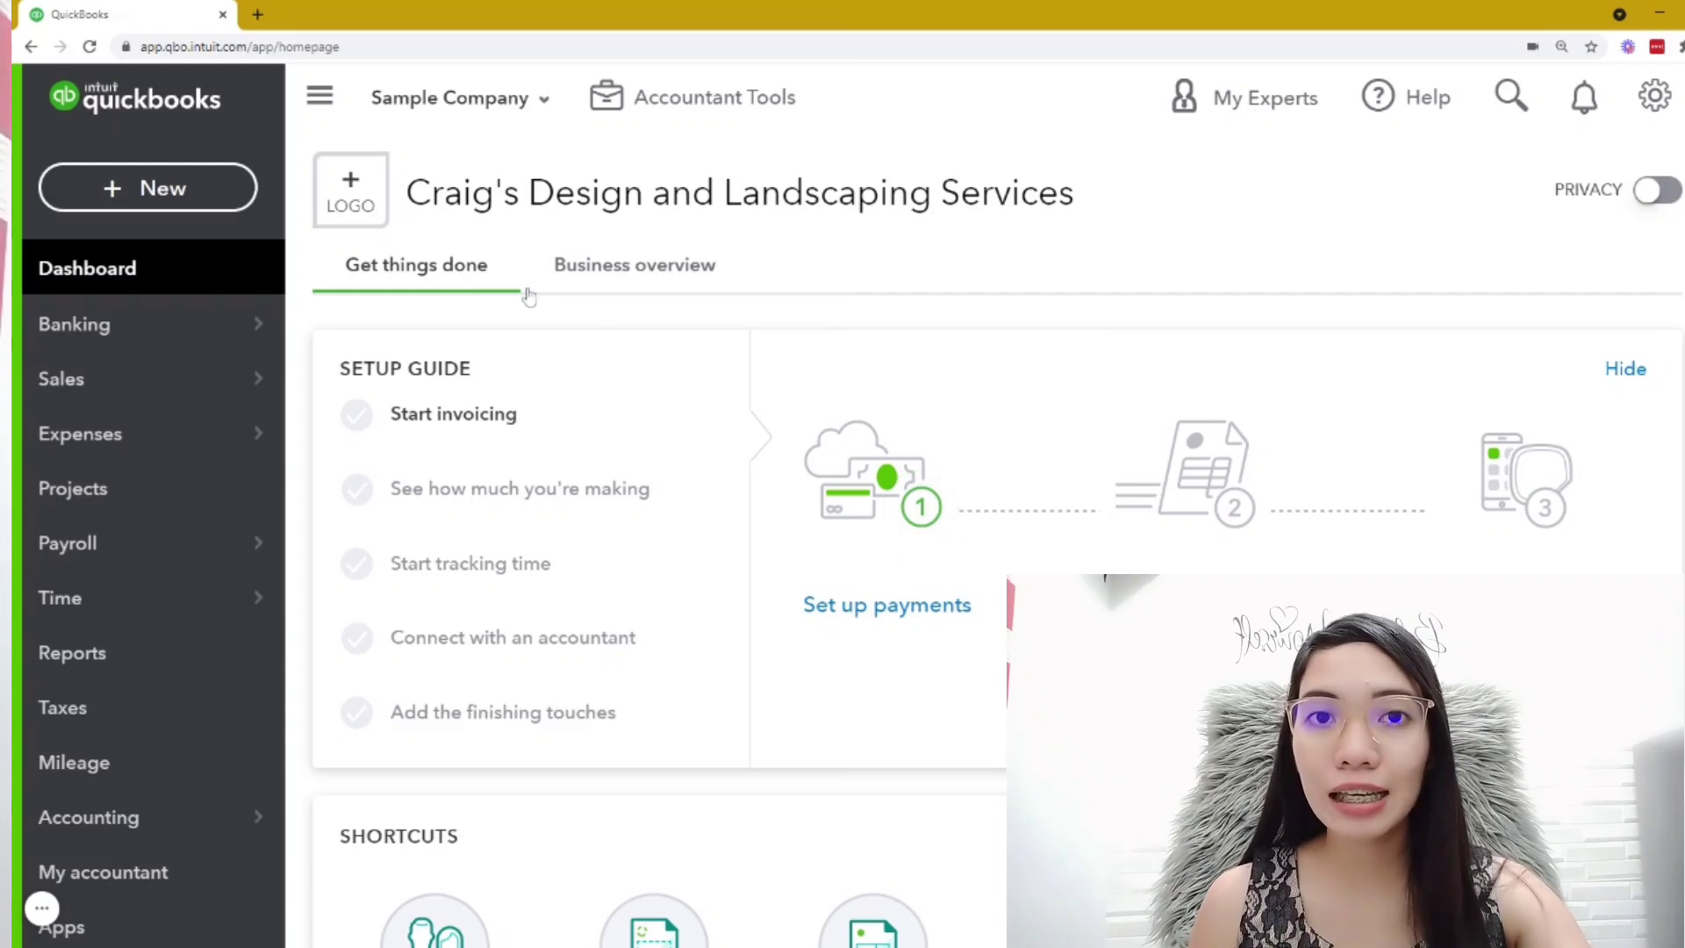
Look through the new-transaction types, open the Invoices list and view its invoice creation options
{"action": "left_click", "coordinate": [153, 189]}
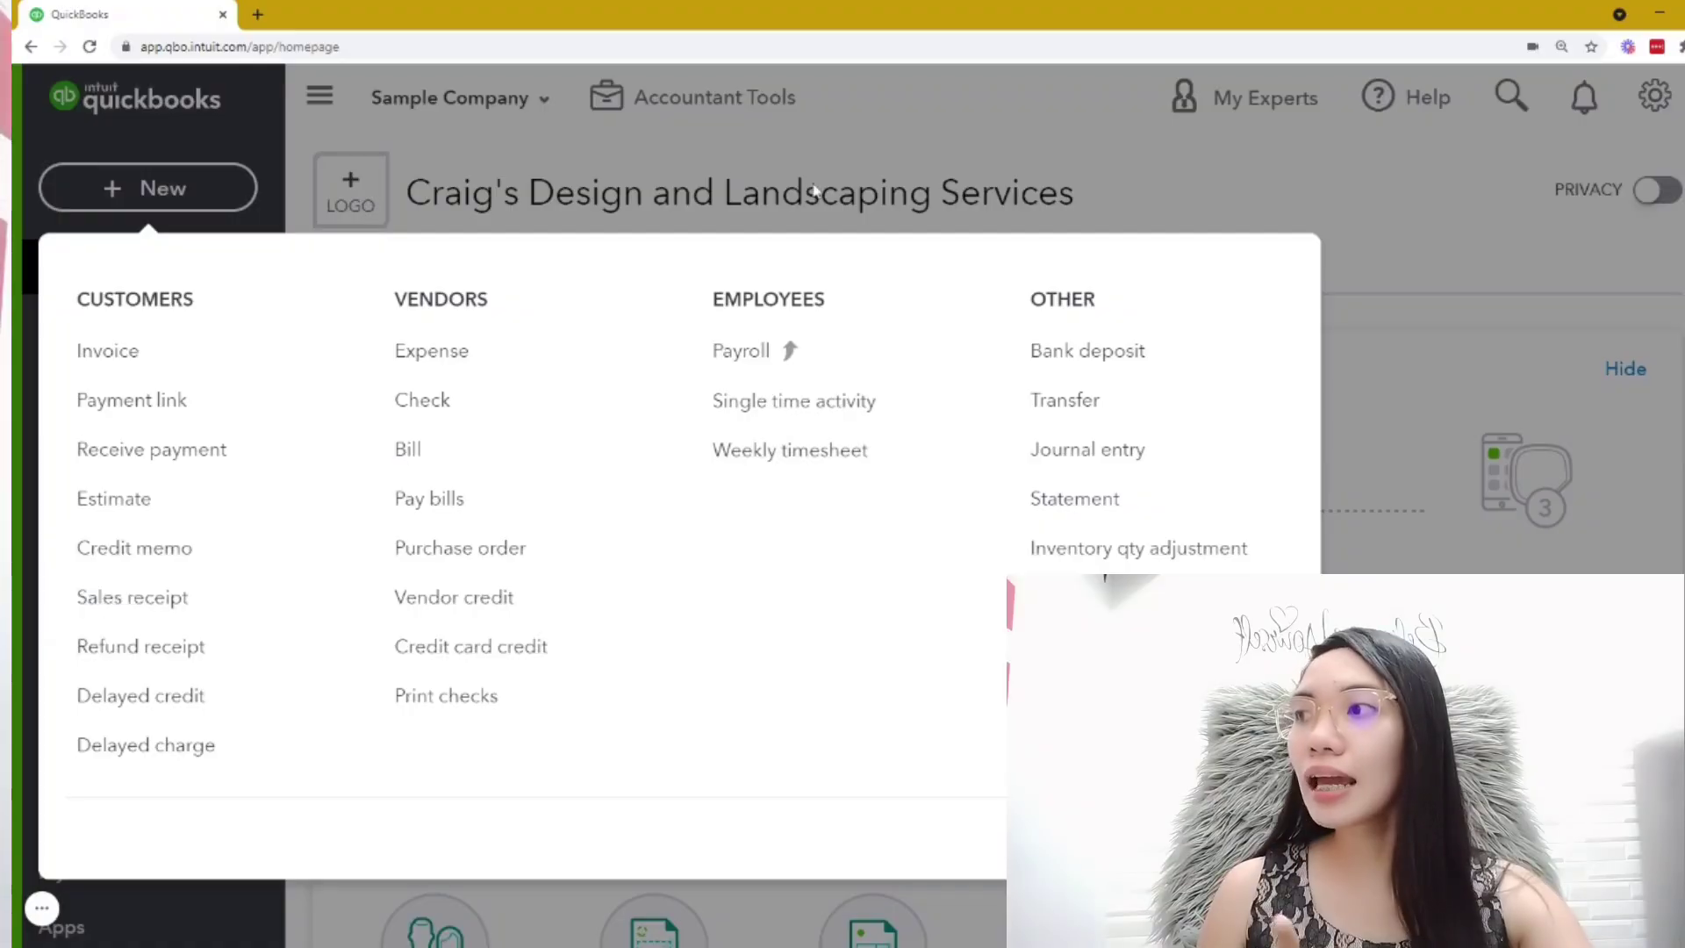
{"action": "left_click", "coordinate": [815, 191]}
{"action": "mouse_move", "coordinate": [94, 389]}
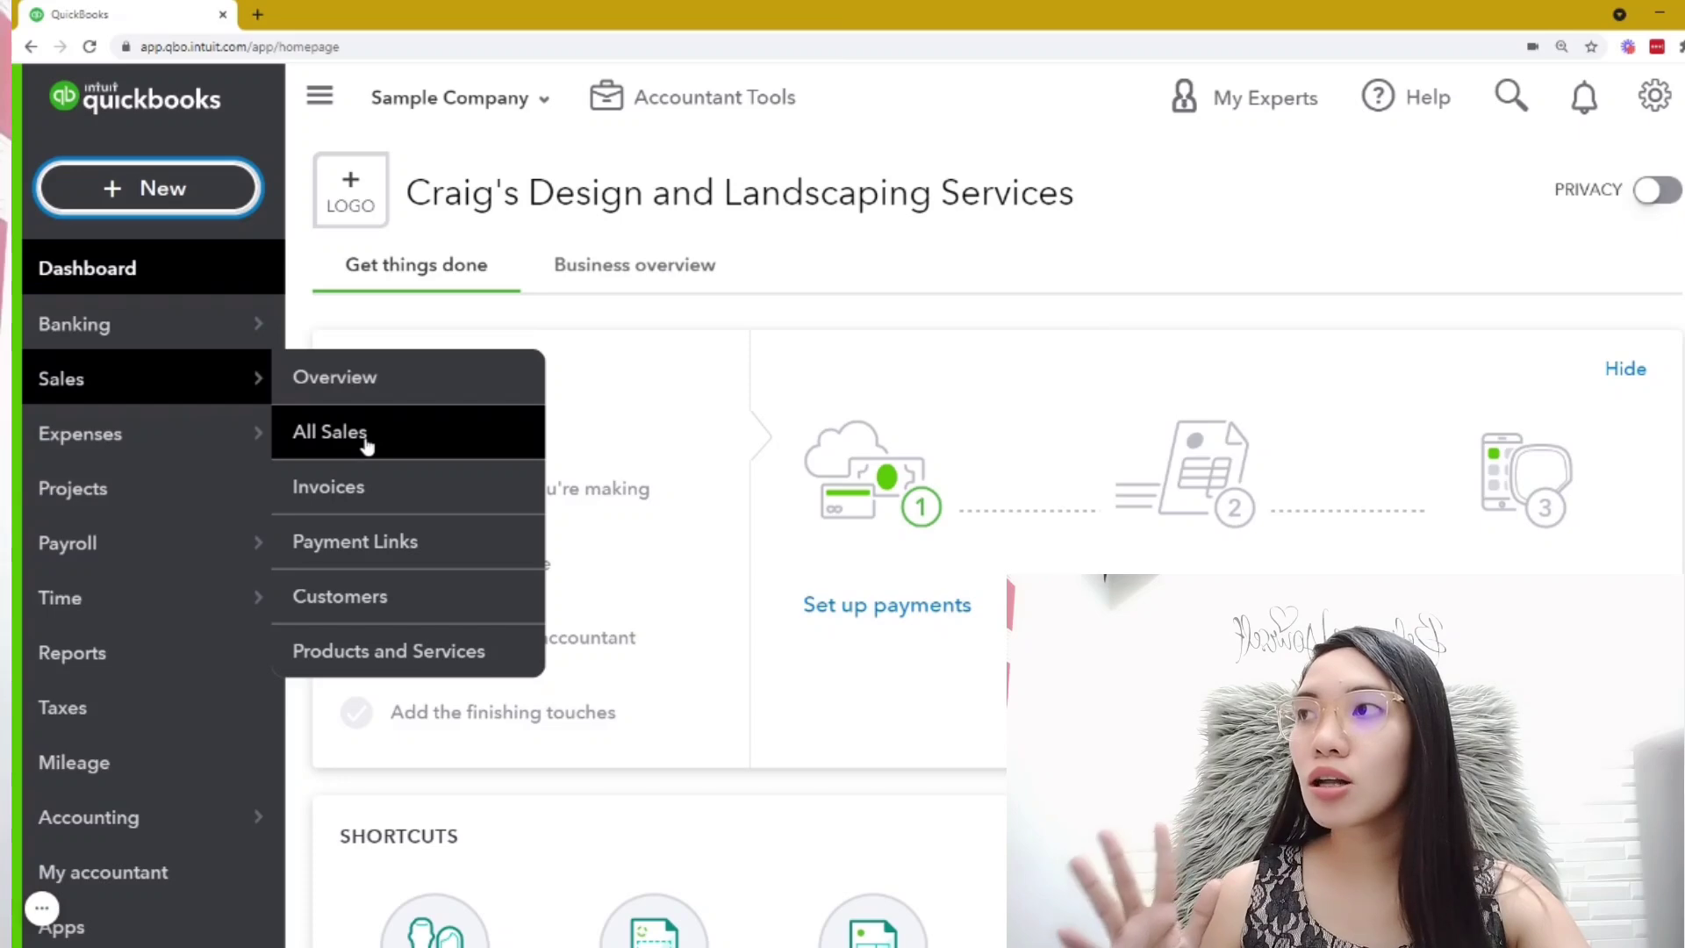
{"action": "left_click", "coordinate": [358, 501]}
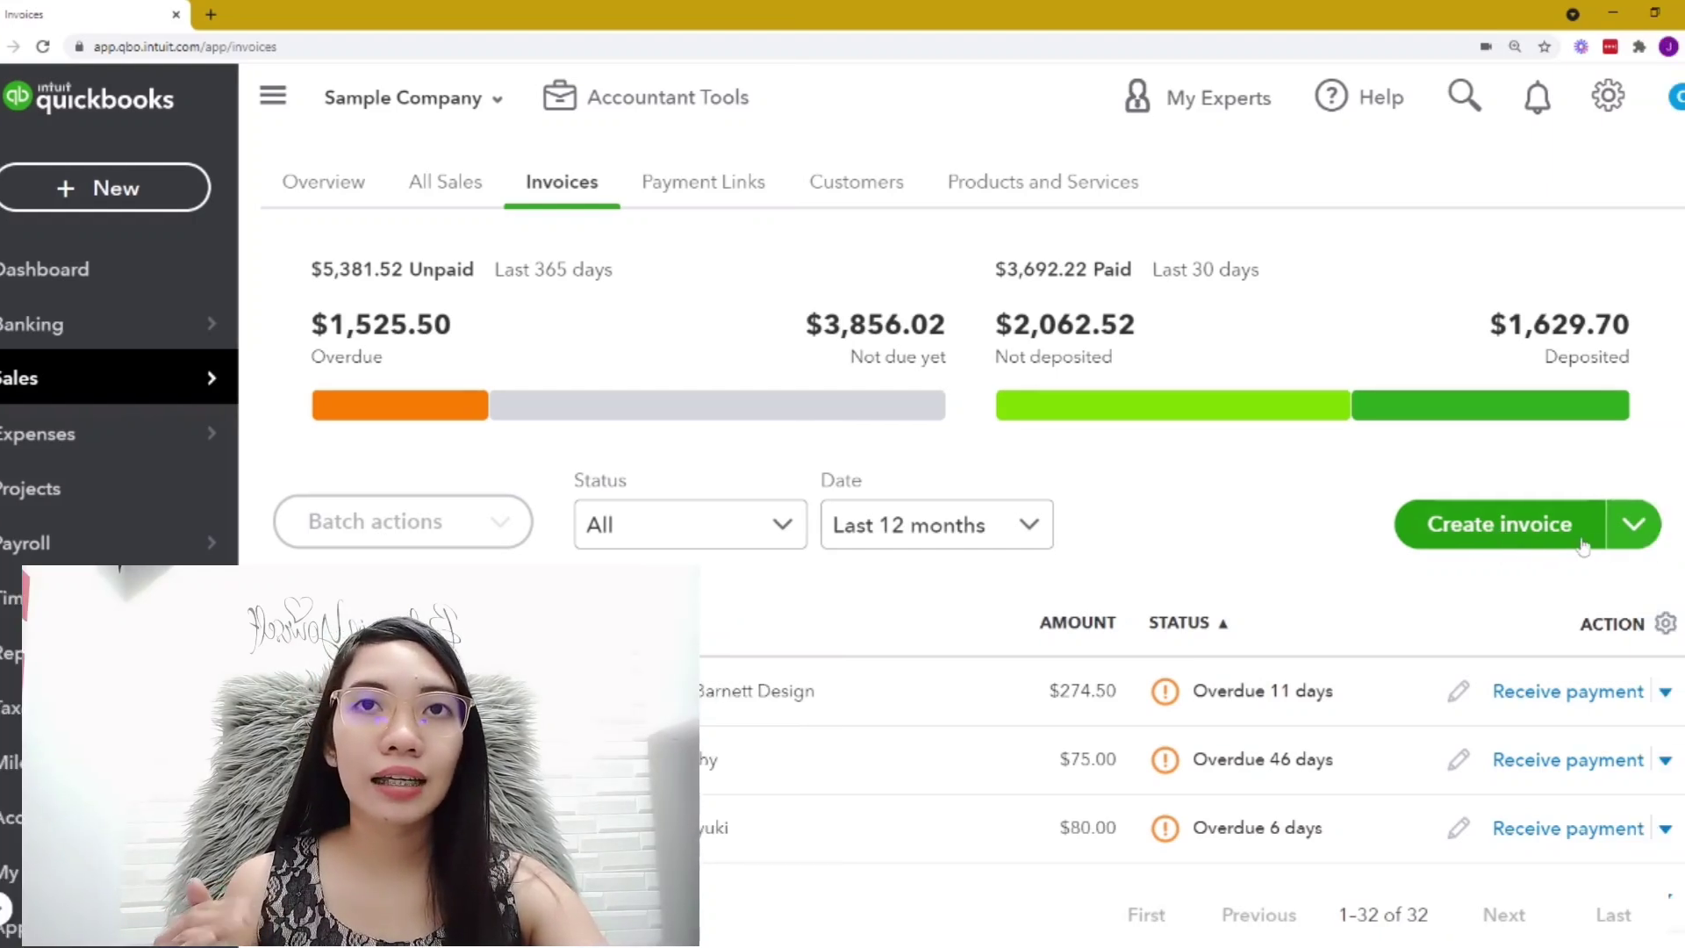
{"action": "left_click", "coordinate": [1633, 524]}
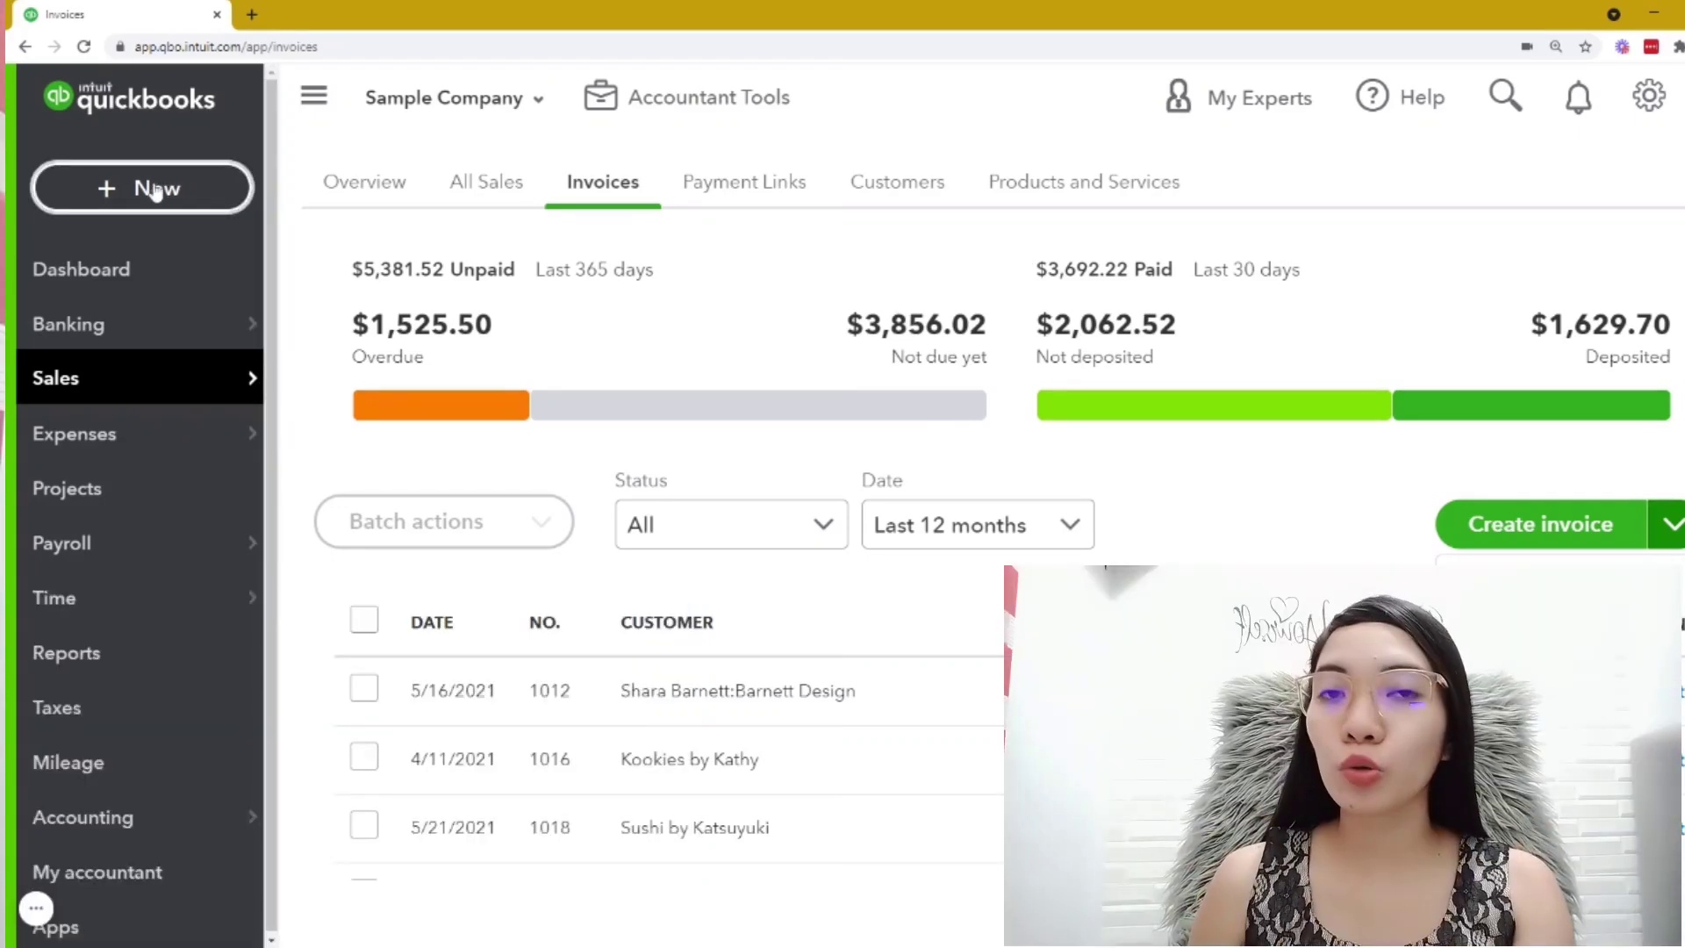
Create a new invoice and select Cool Cars as its customer
{"action": "left_click", "coordinate": [154, 190]}
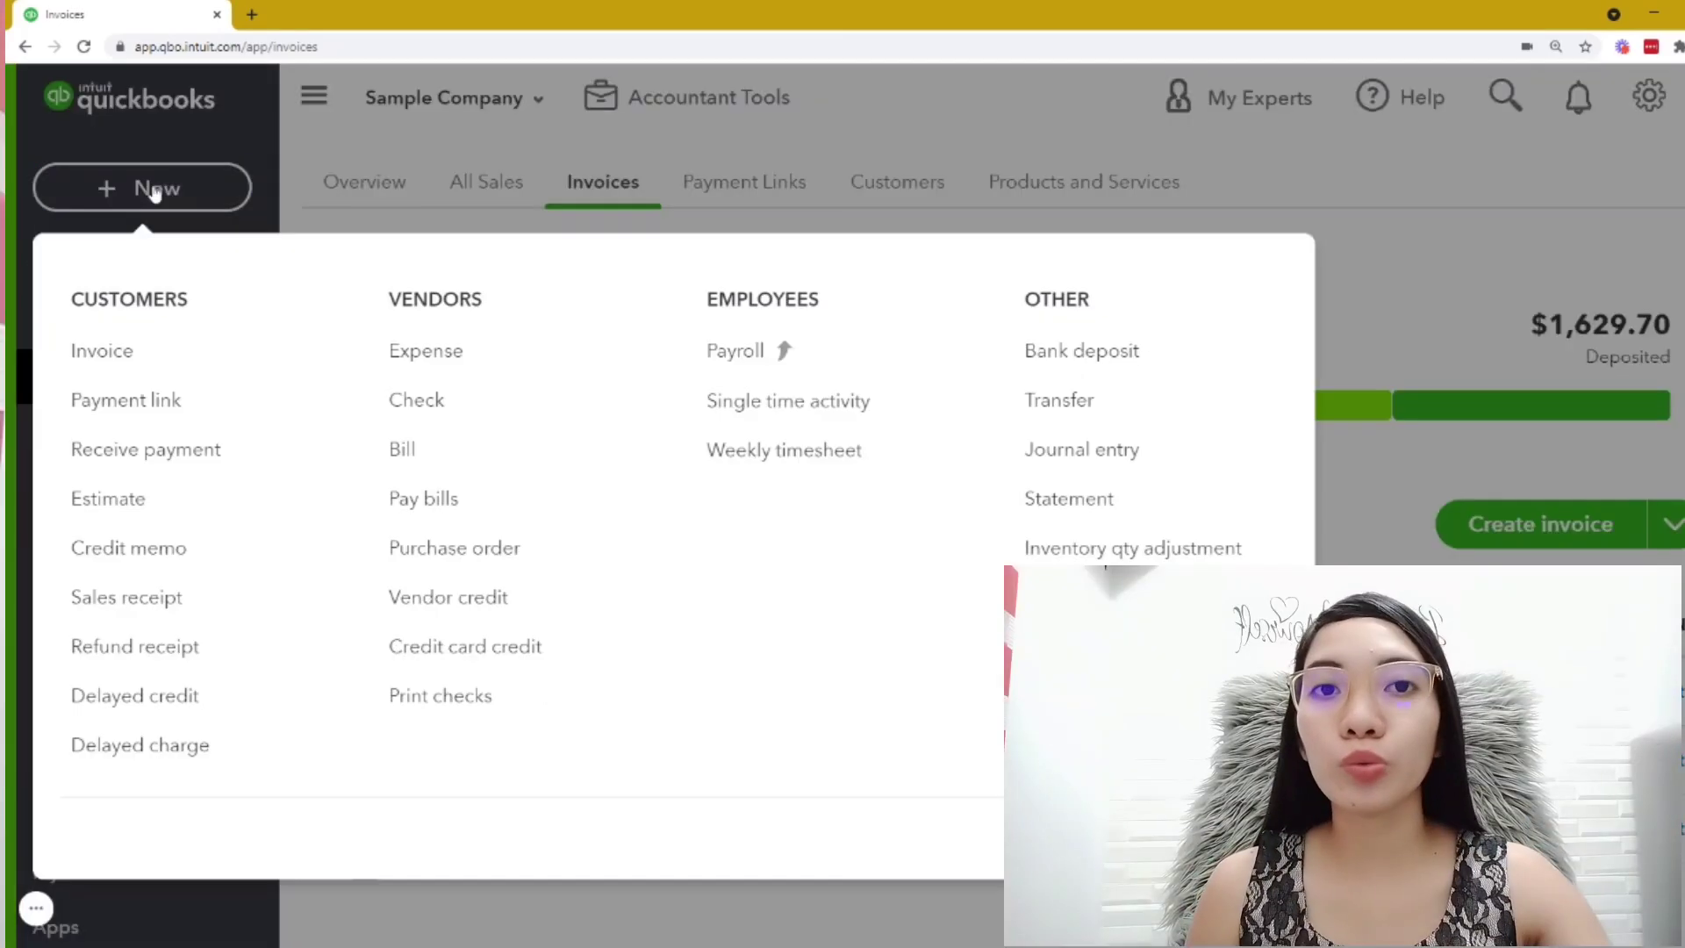
{"action": "left_click", "coordinate": [129, 364]}
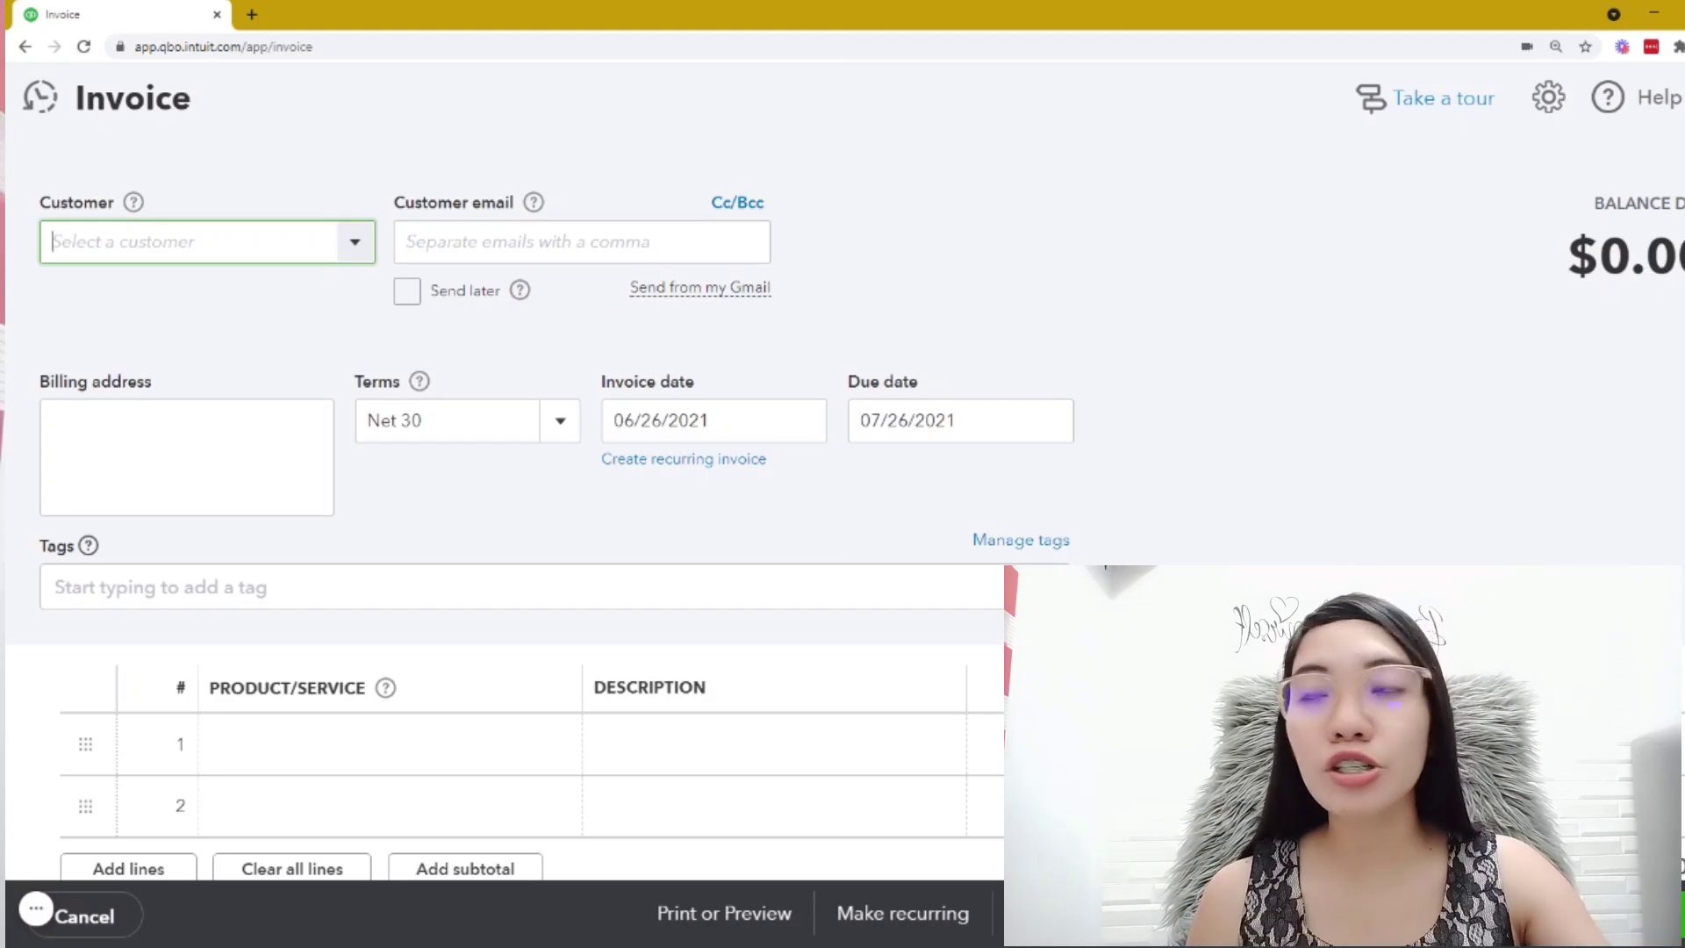
{"action": "type", "text": "coo"}
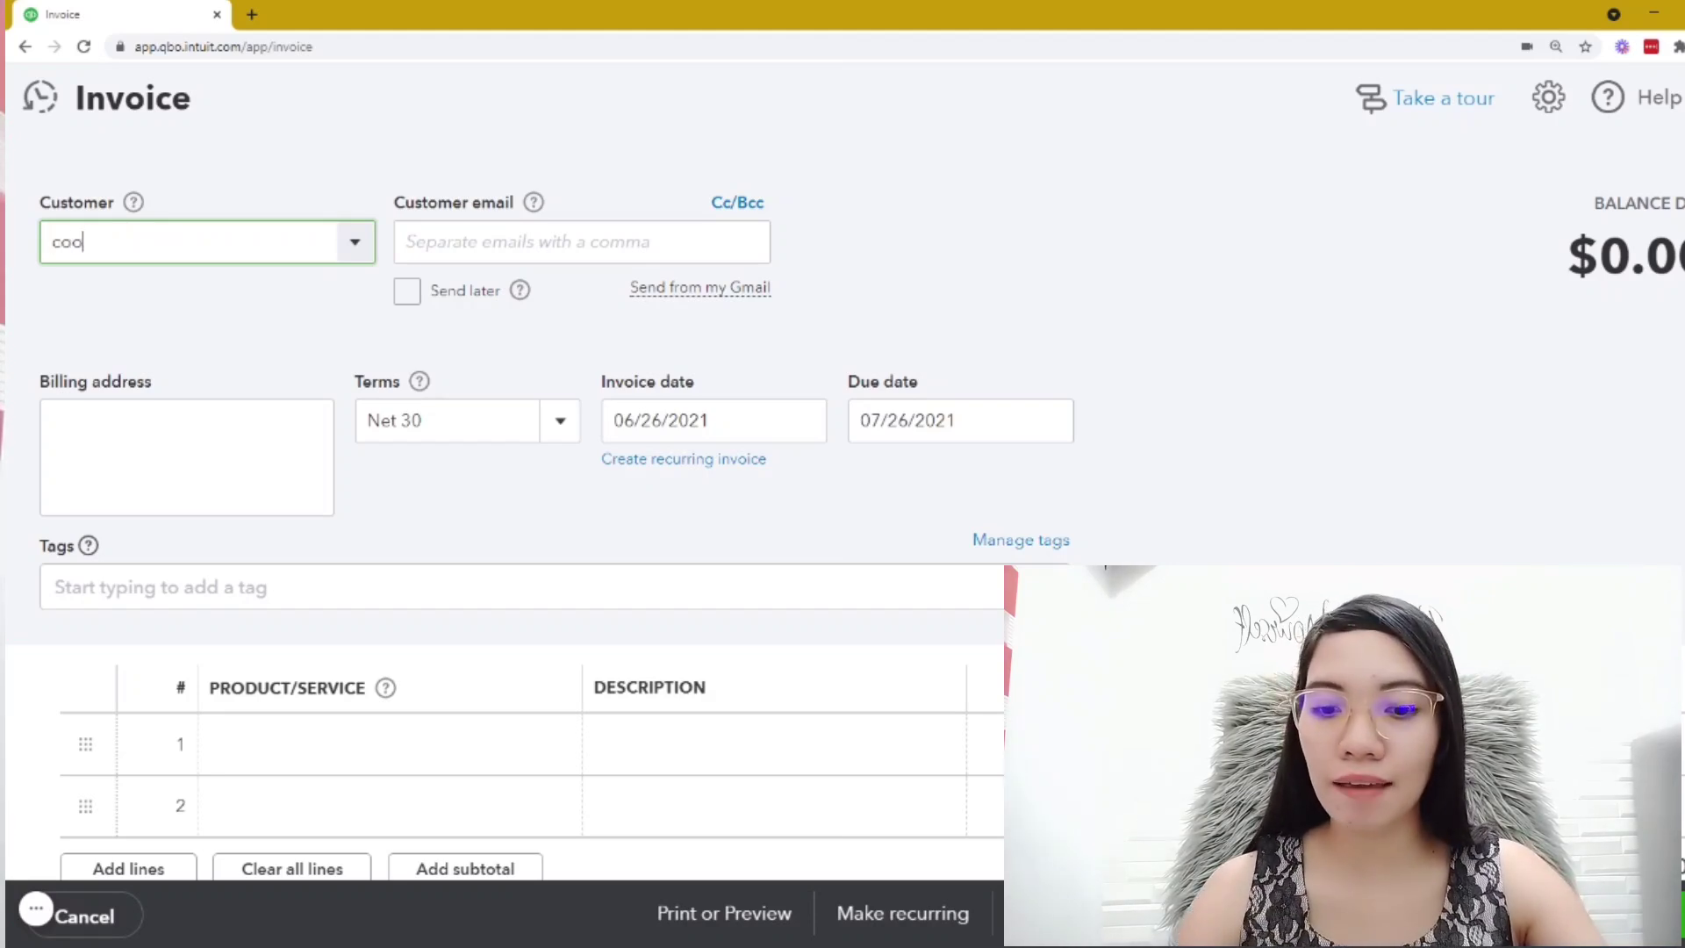
{"action": "type", "text": "l"}
{"action": "left_click", "coordinate": [195, 341]}
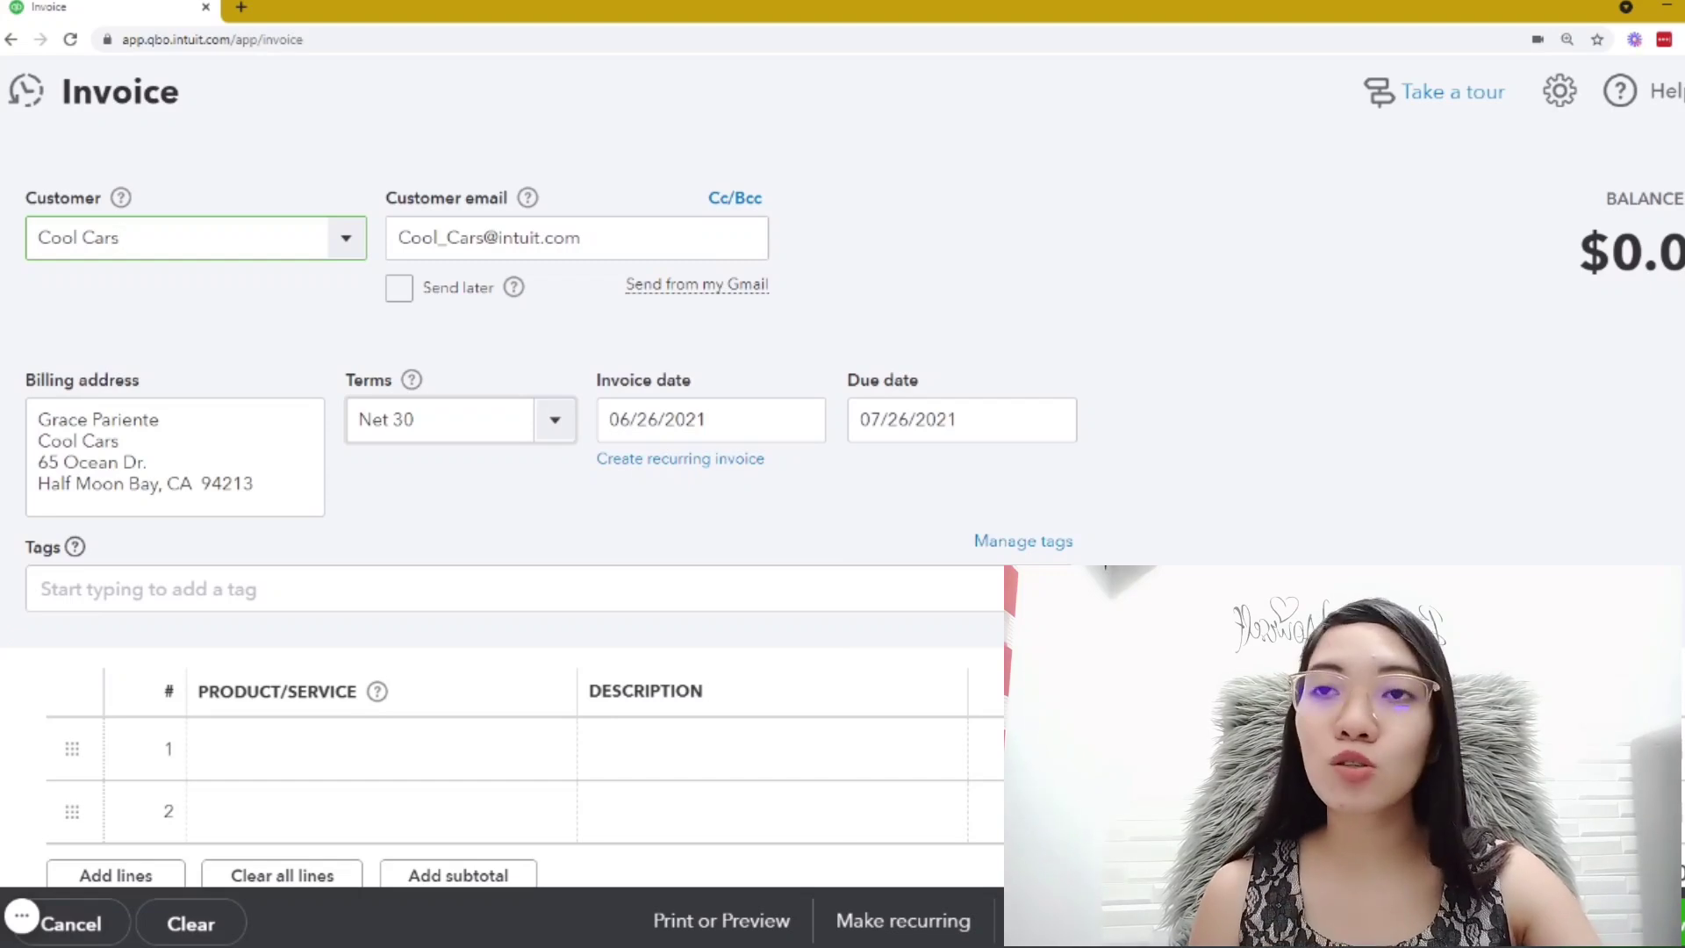
Try Net 15 and Net 10 as the invoice's payment terms and restore Net 30
{"action": "left_click", "coordinate": [557, 430]}
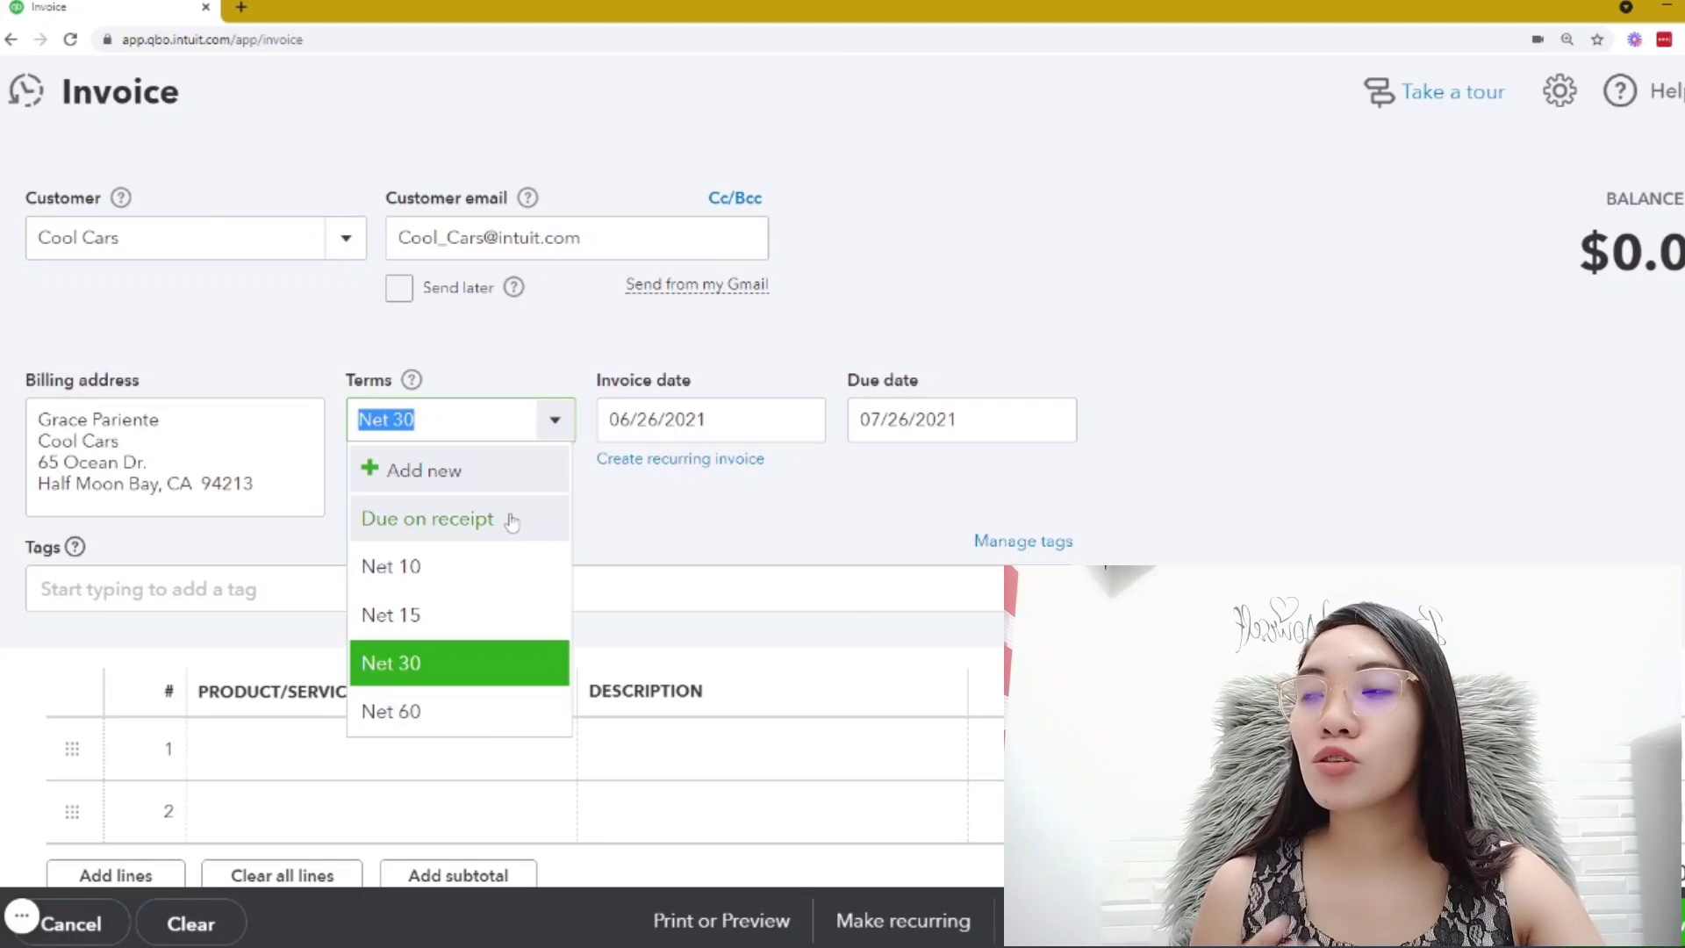
{"action": "left_click", "coordinate": [455, 672]}
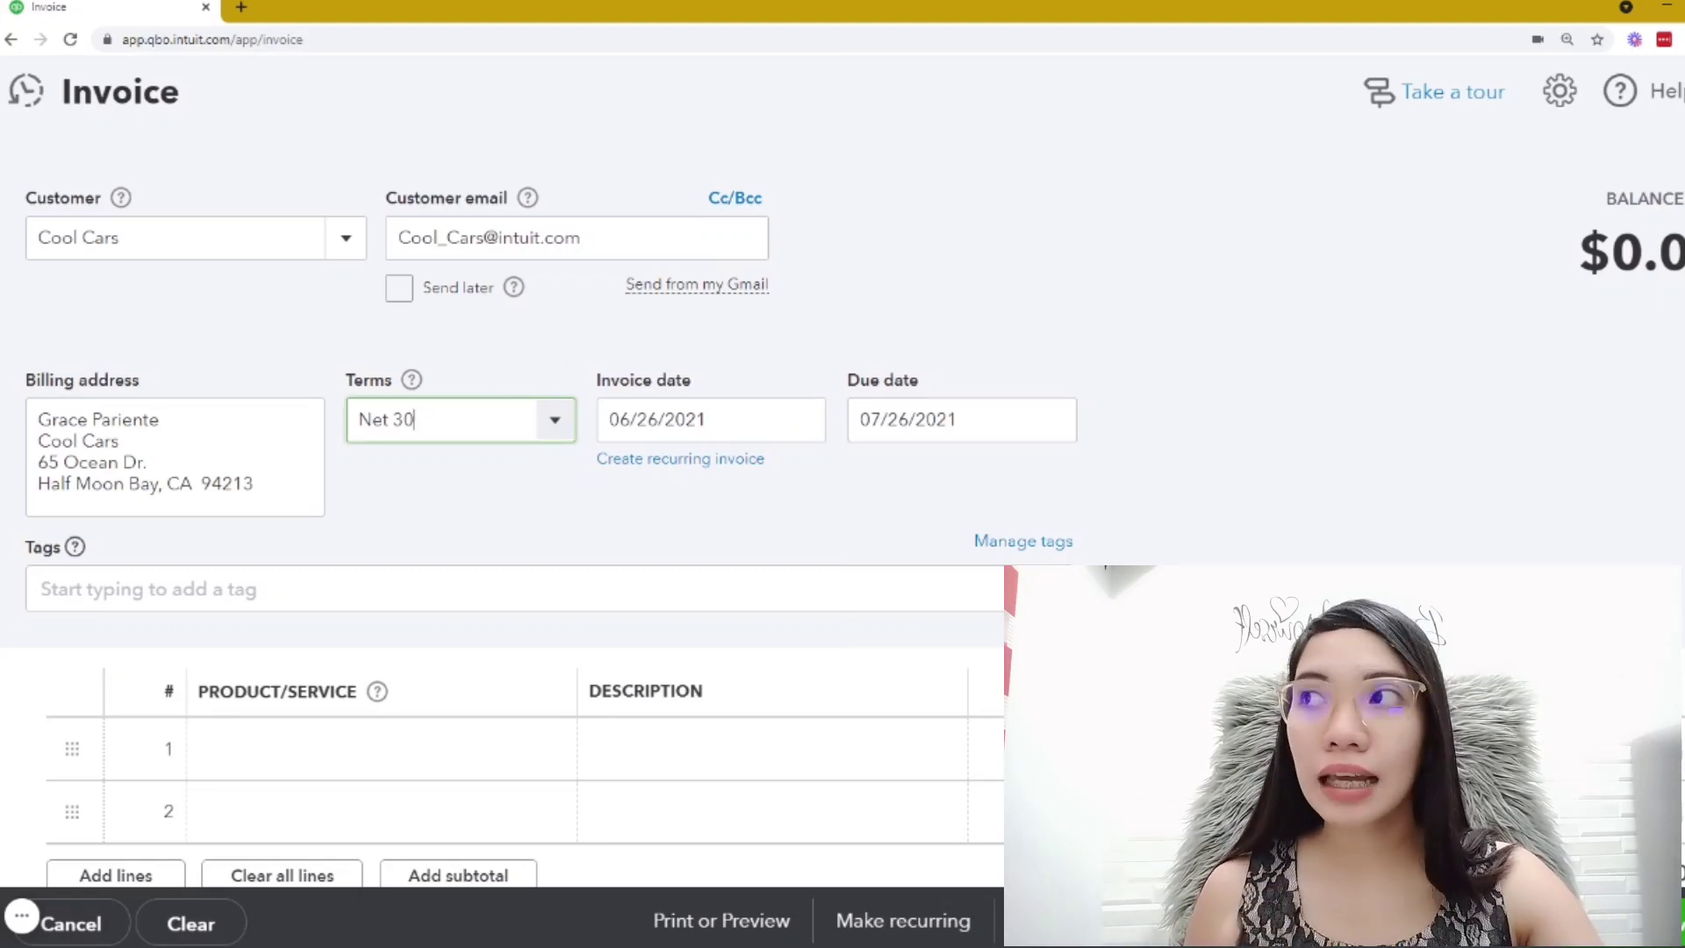
{"action": "left_click", "coordinate": [555, 424]}
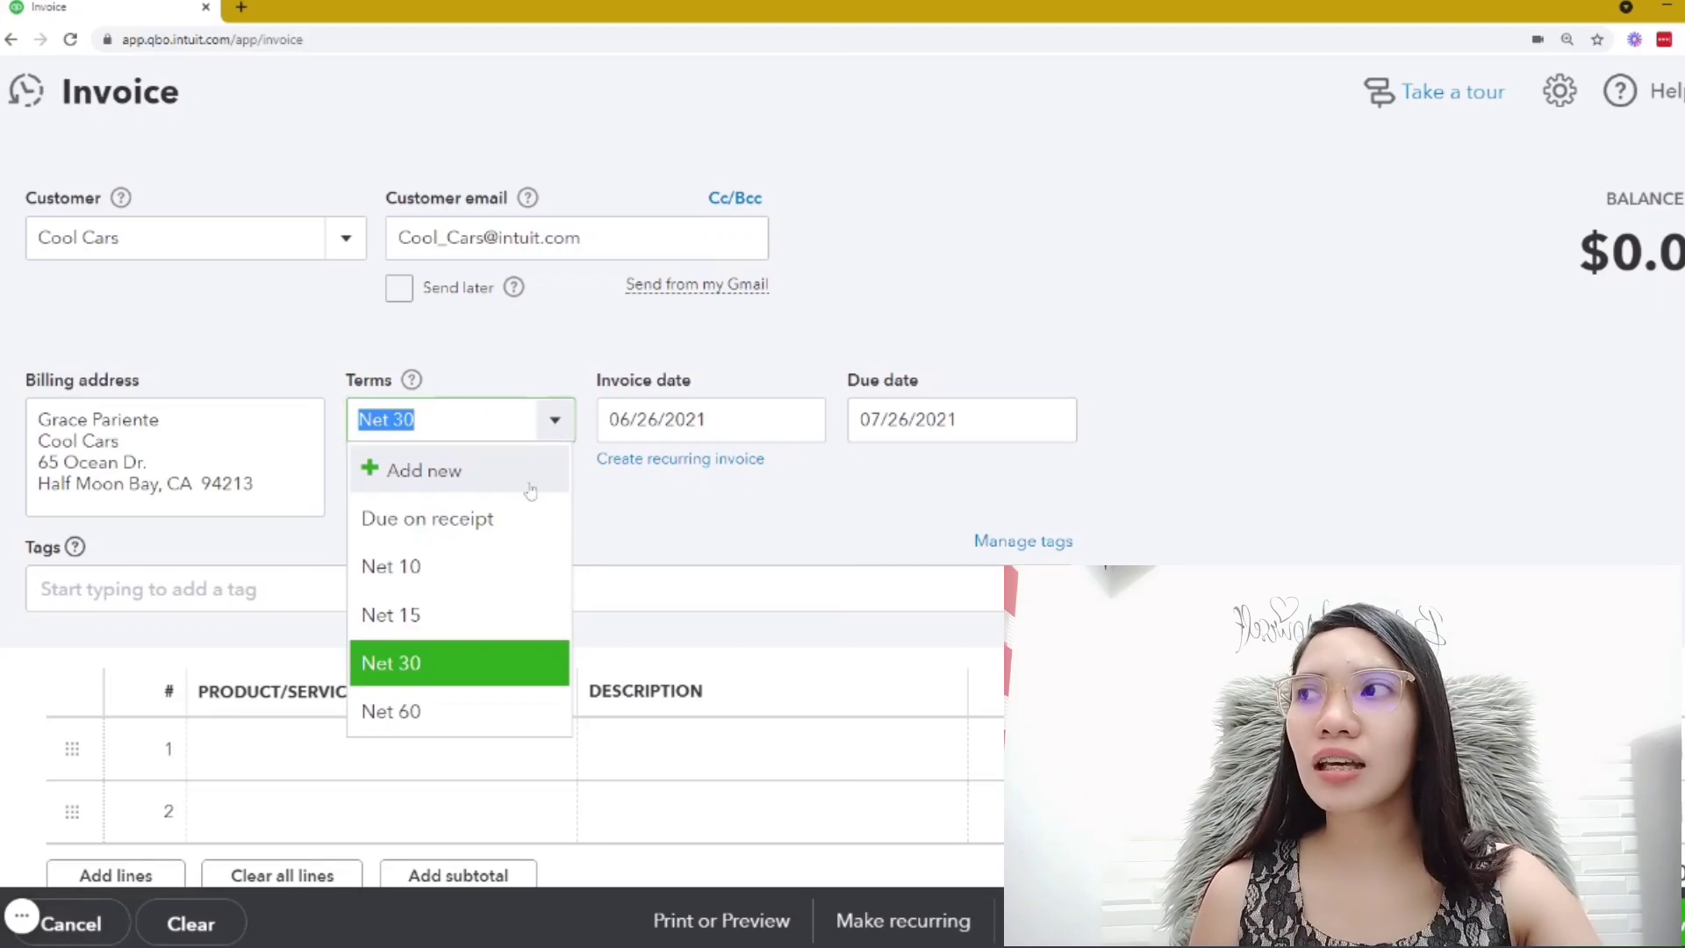
{"action": "left_click", "coordinate": [474, 613]}
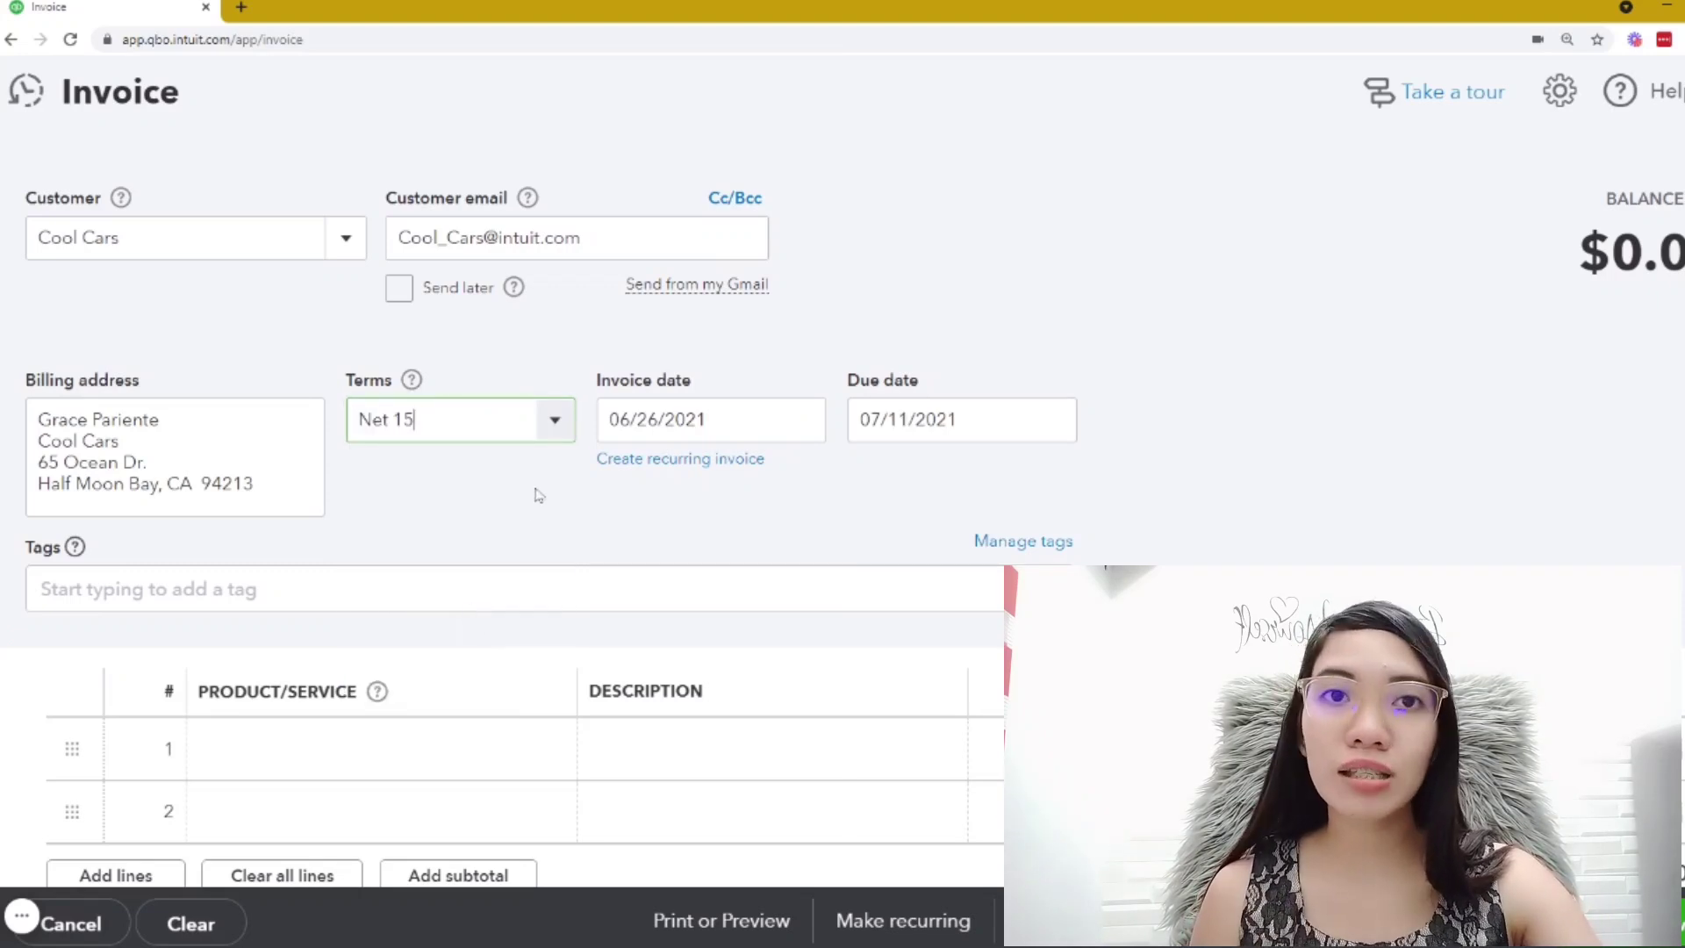
{"action": "left_click", "coordinate": [558, 426]}
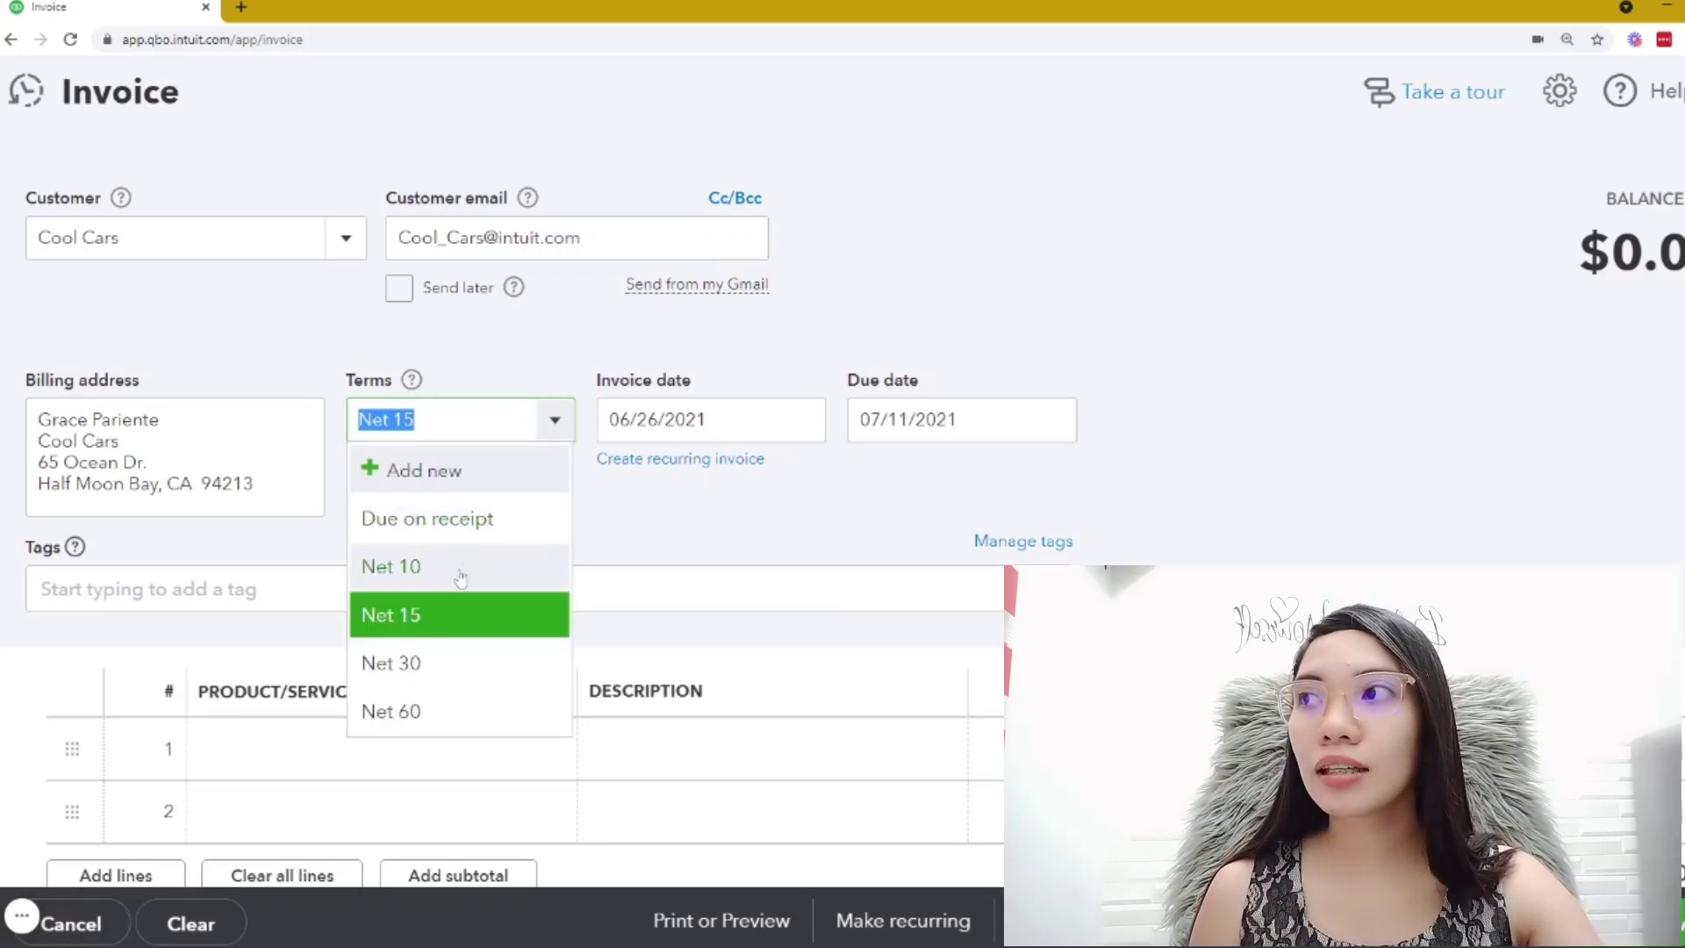
{"action": "left_click", "coordinate": [460, 576]}
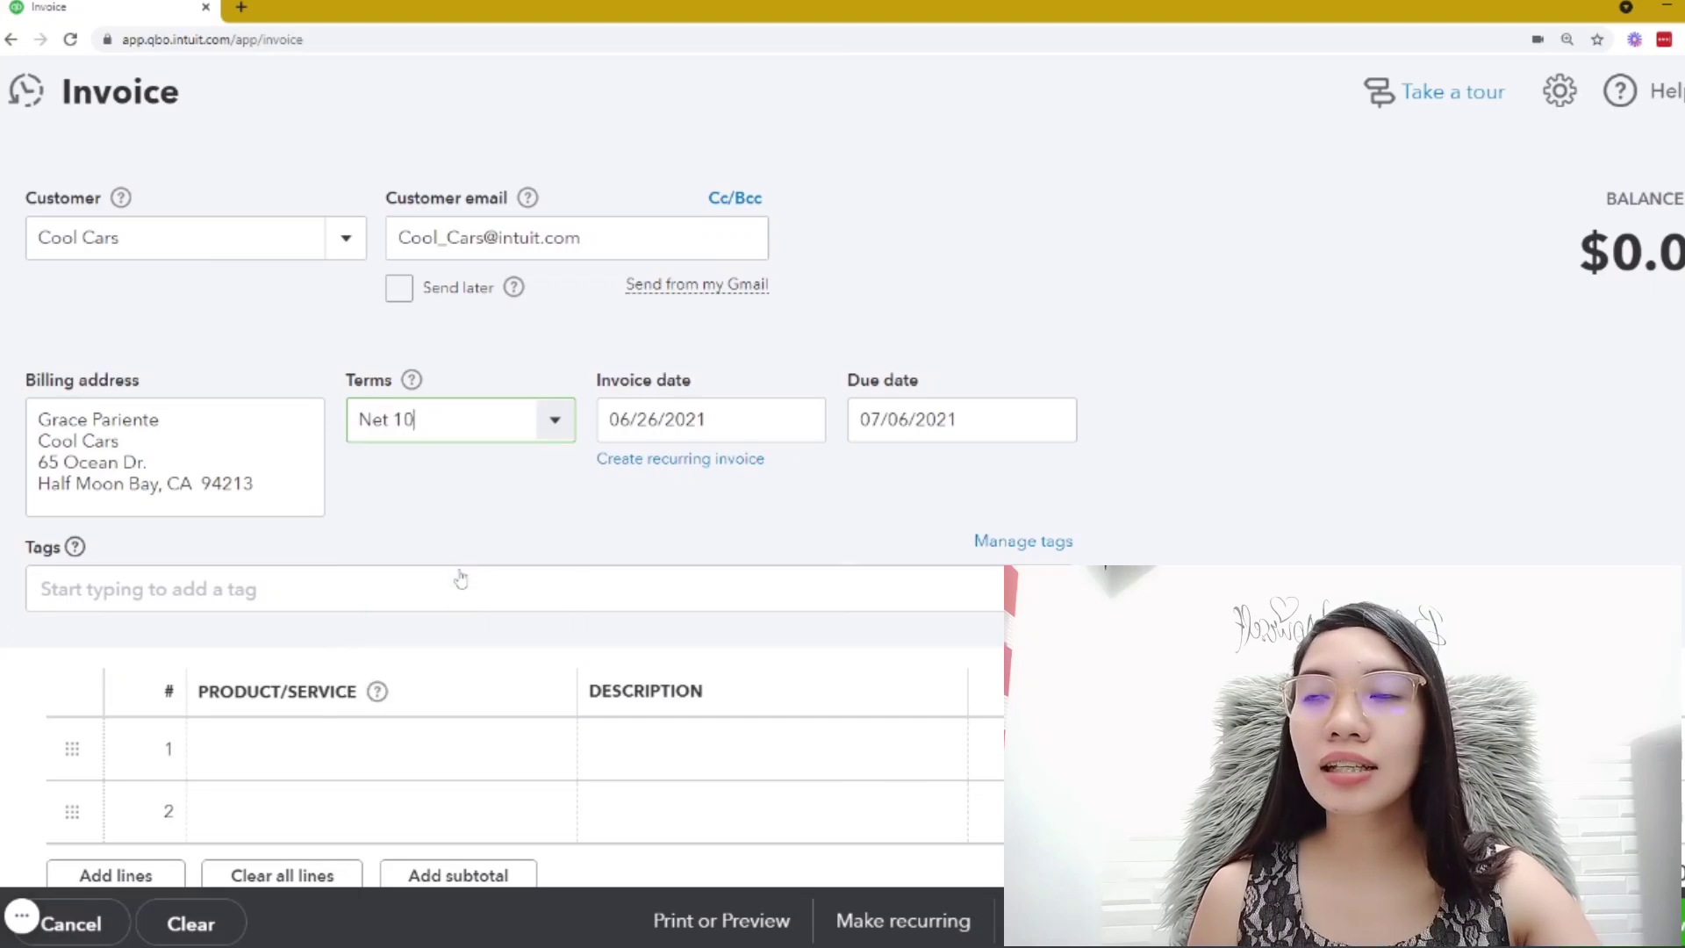
{"action": "left_click", "coordinate": [556, 443]}
{"action": "left_click", "coordinate": [426, 665]}
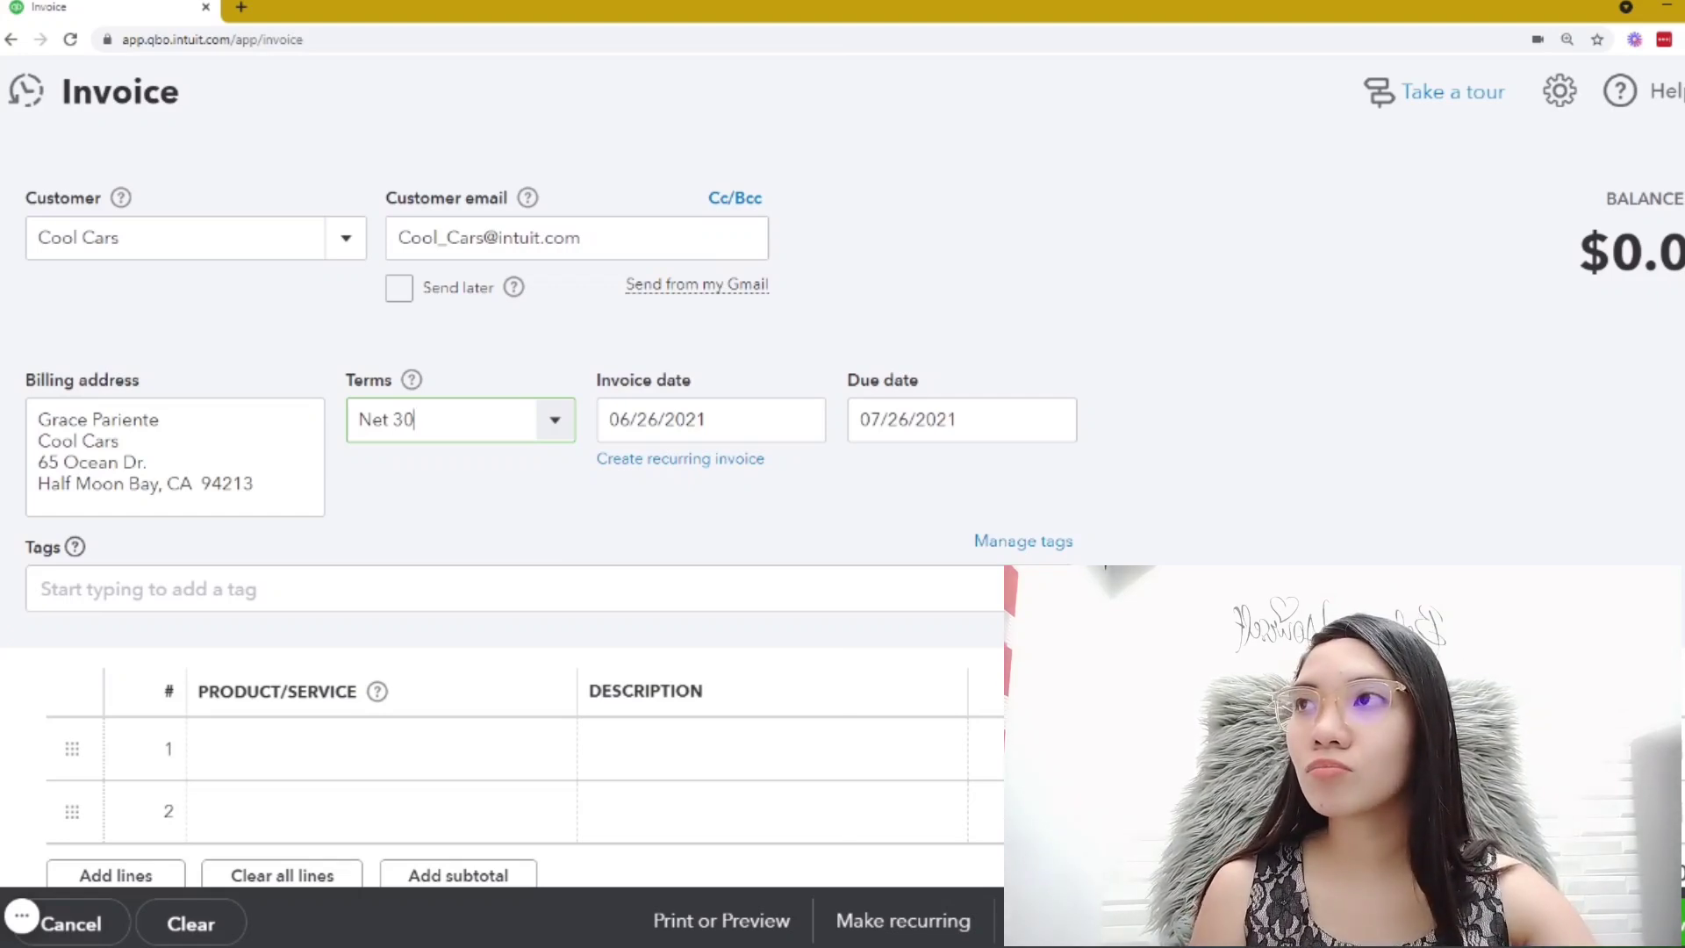
Browse the available products and services and add Gardening to the first invoice line
{"action": "scroll", "coordinate": [572, 538], "scroll_direction": "down", "scroll_amount": 2}
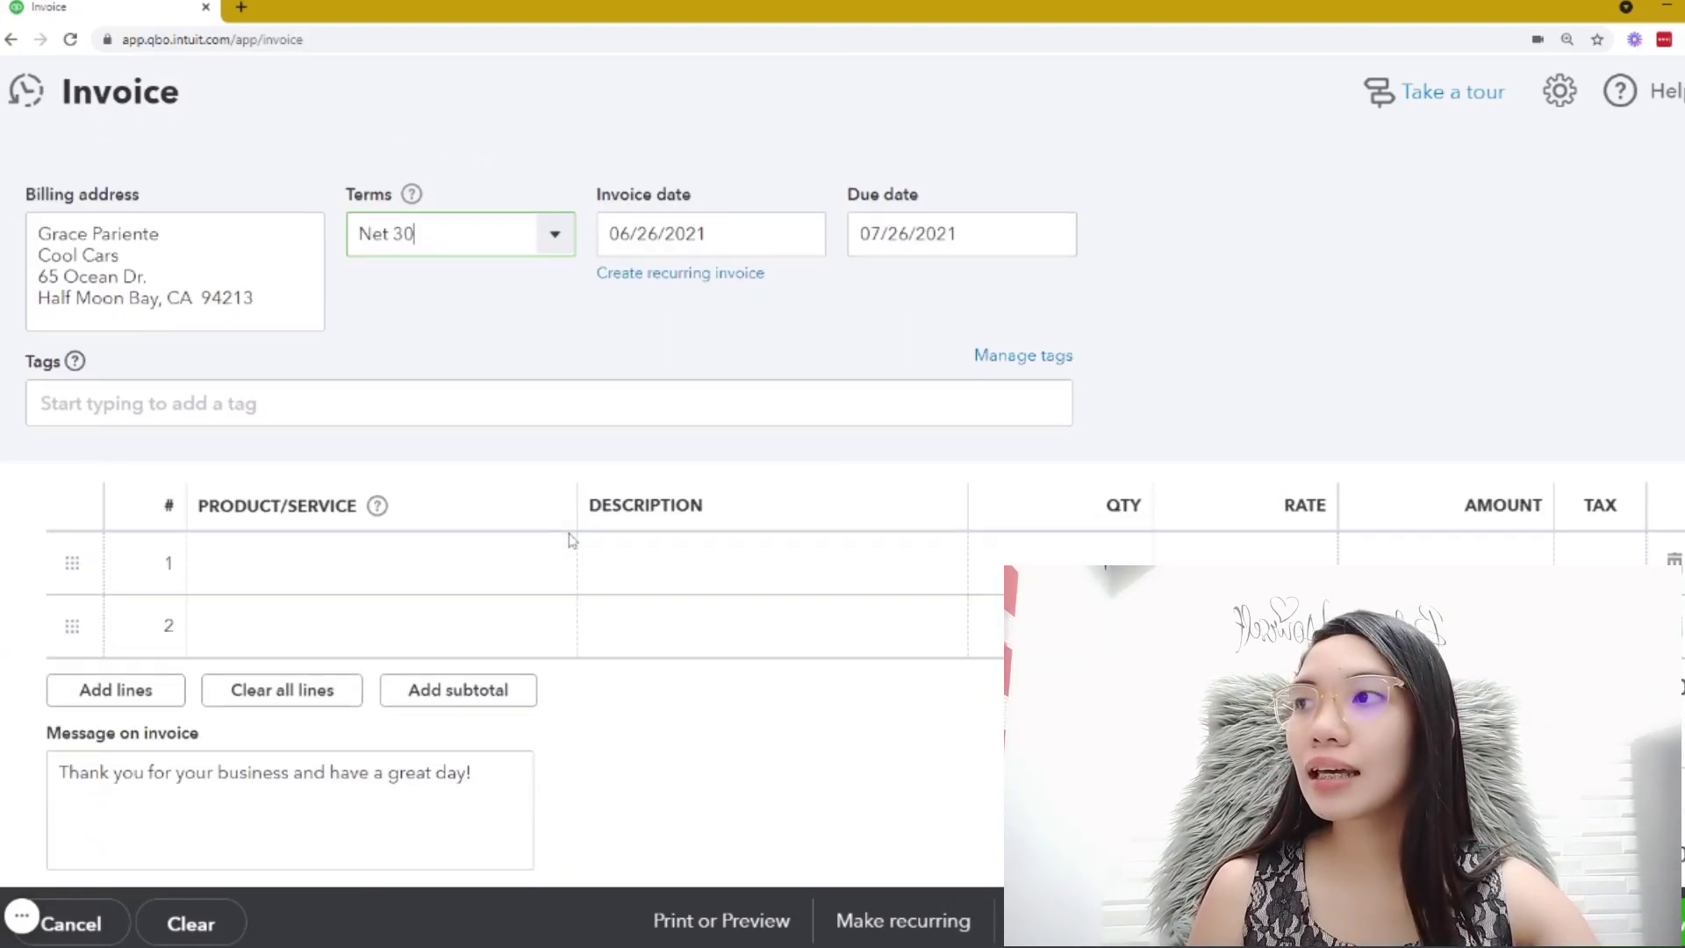
{"action": "left_click", "coordinate": [380, 572]}
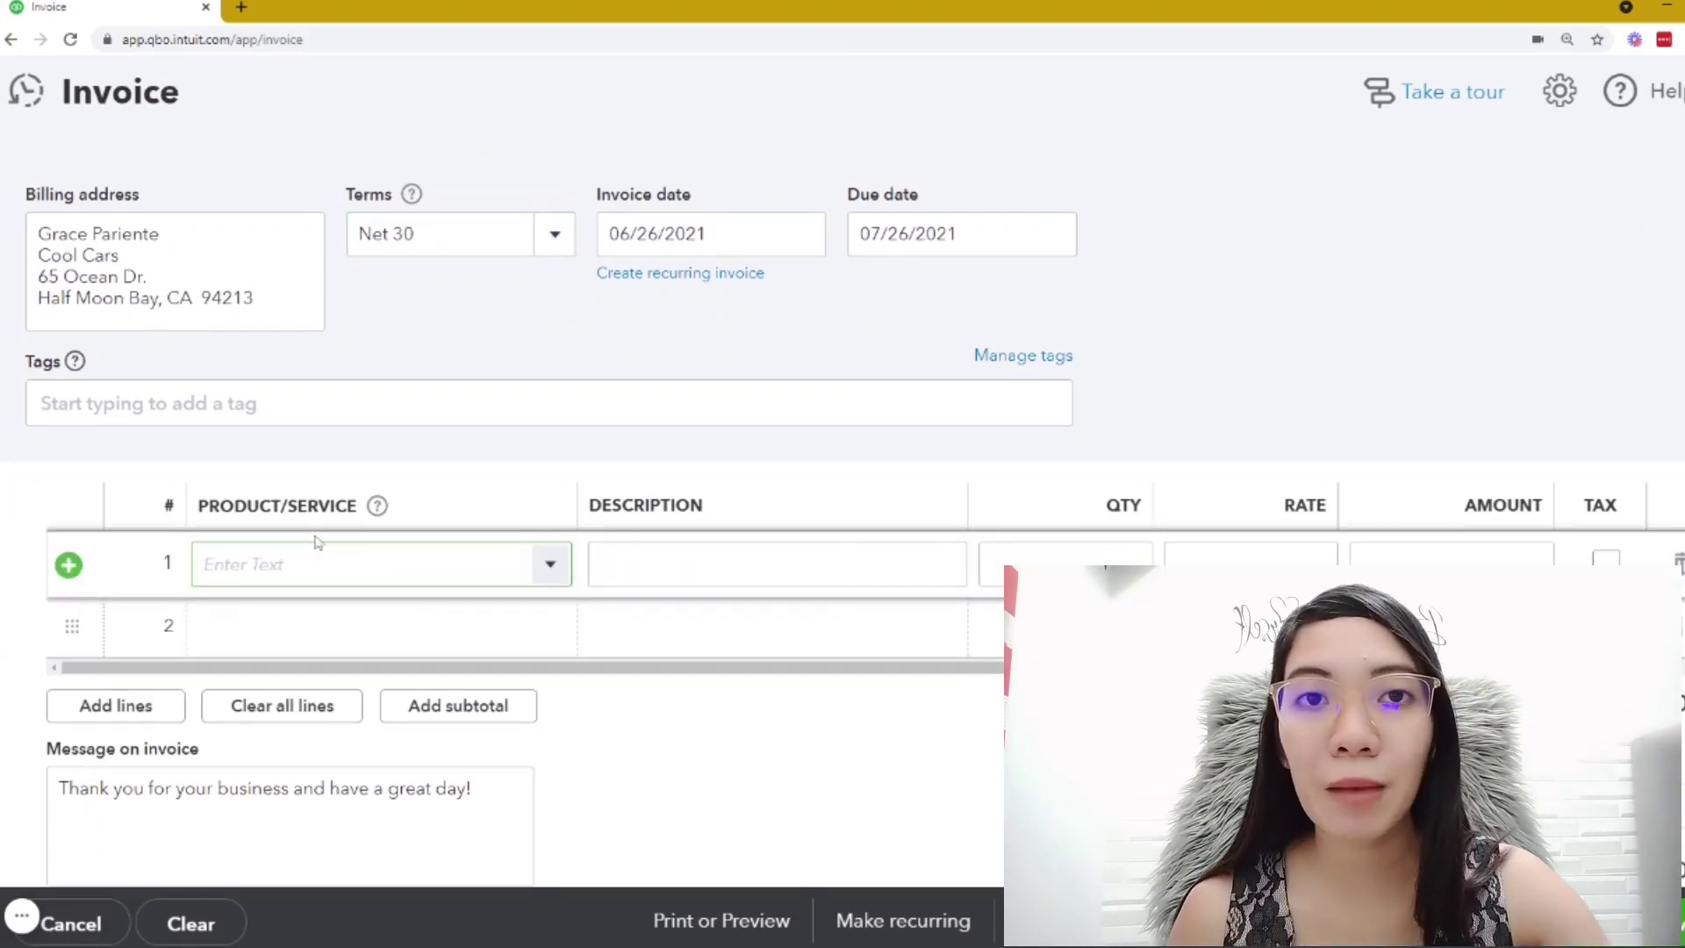
{"action": "left_click", "coordinate": [550, 567]}
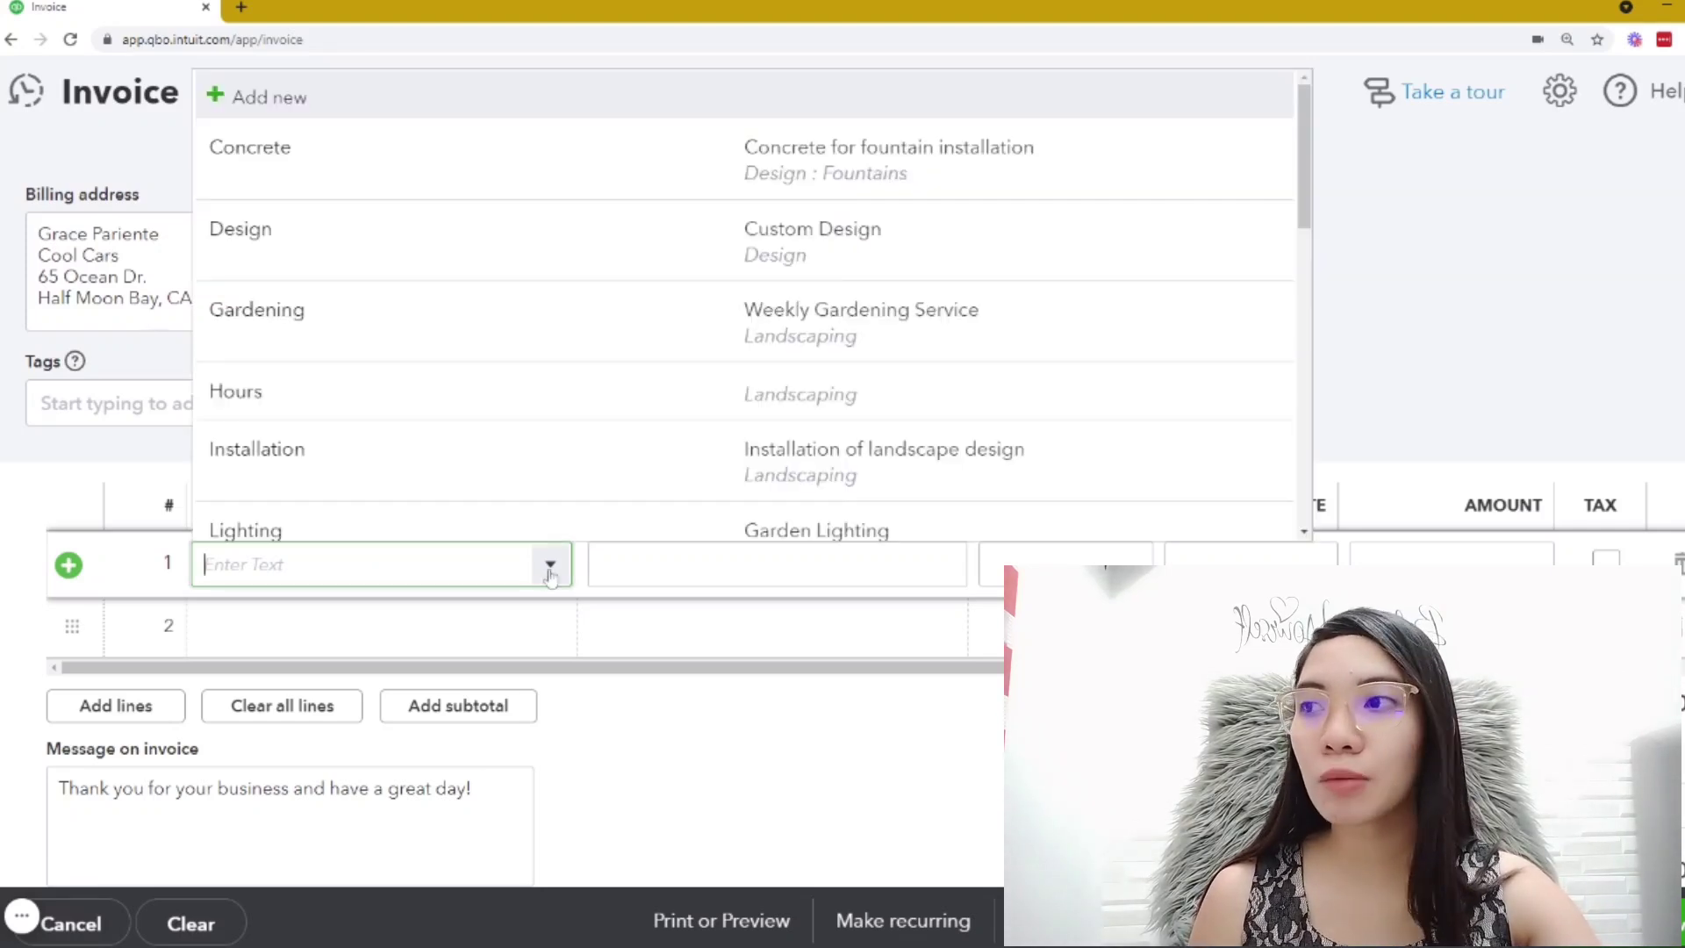
{"action": "scroll", "coordinate": [516, 376], "scroll_direction": "down", "scroll_amount": 10}
{"action": "scroll", "coordinate": [515, 377], "scroll_direction": "up", "scroll_amount": 10}
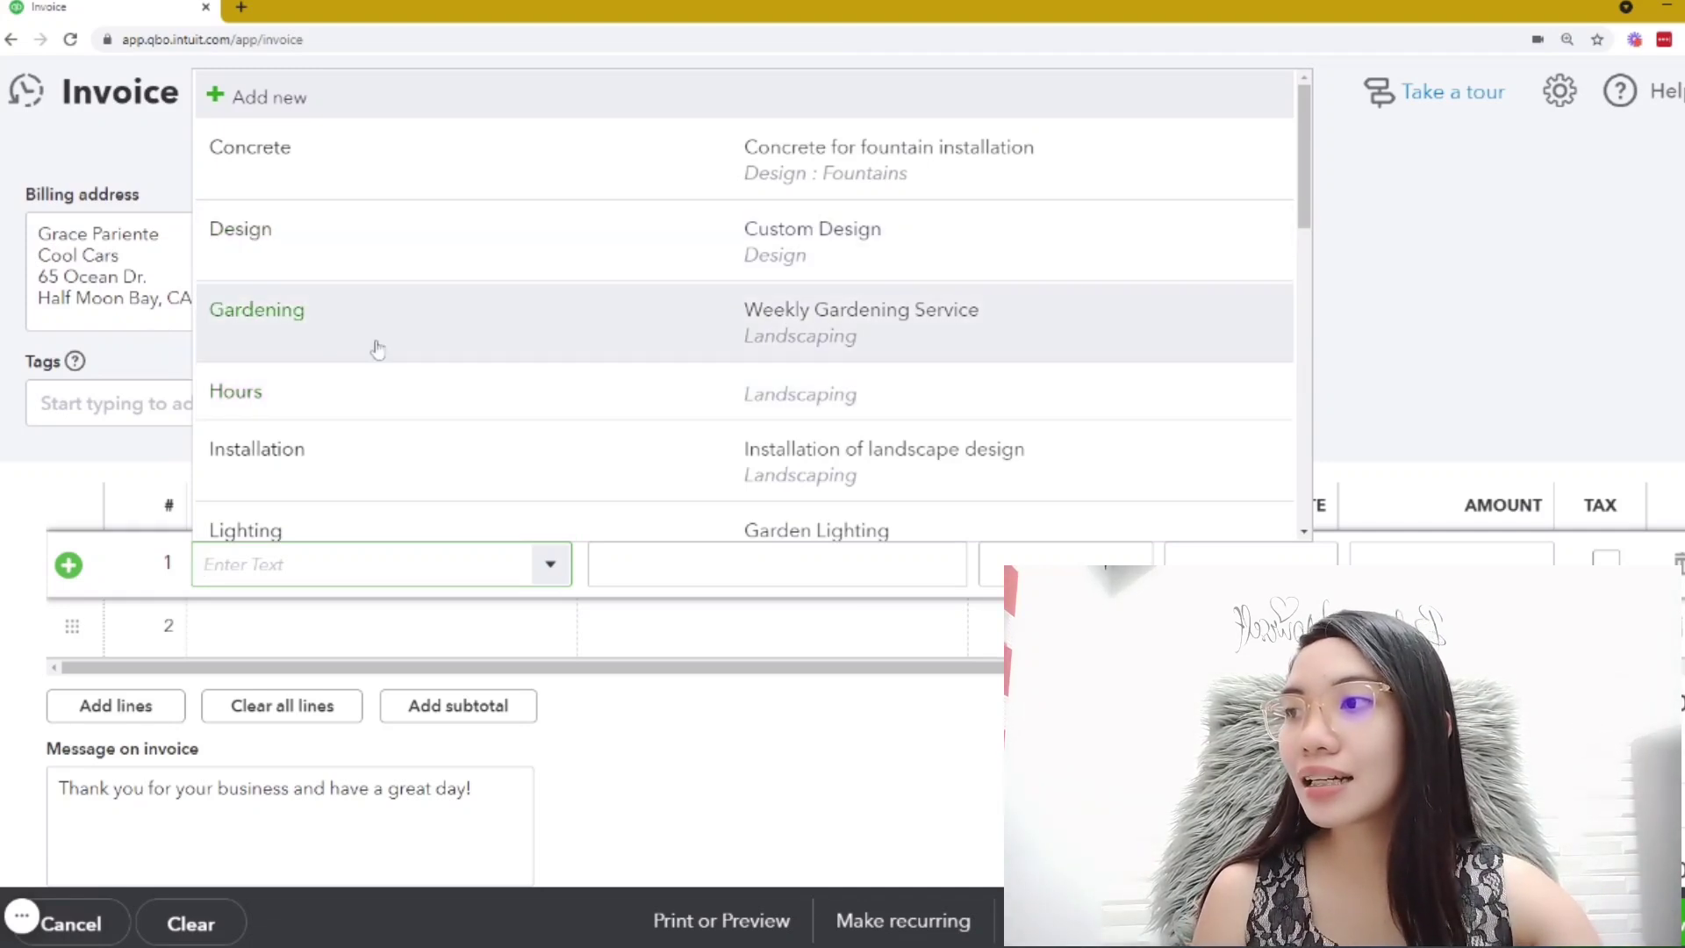
{"action": "scroll", "coordinate": [447, 471], "scroll_direction": "down", "scroll_amount": 2}
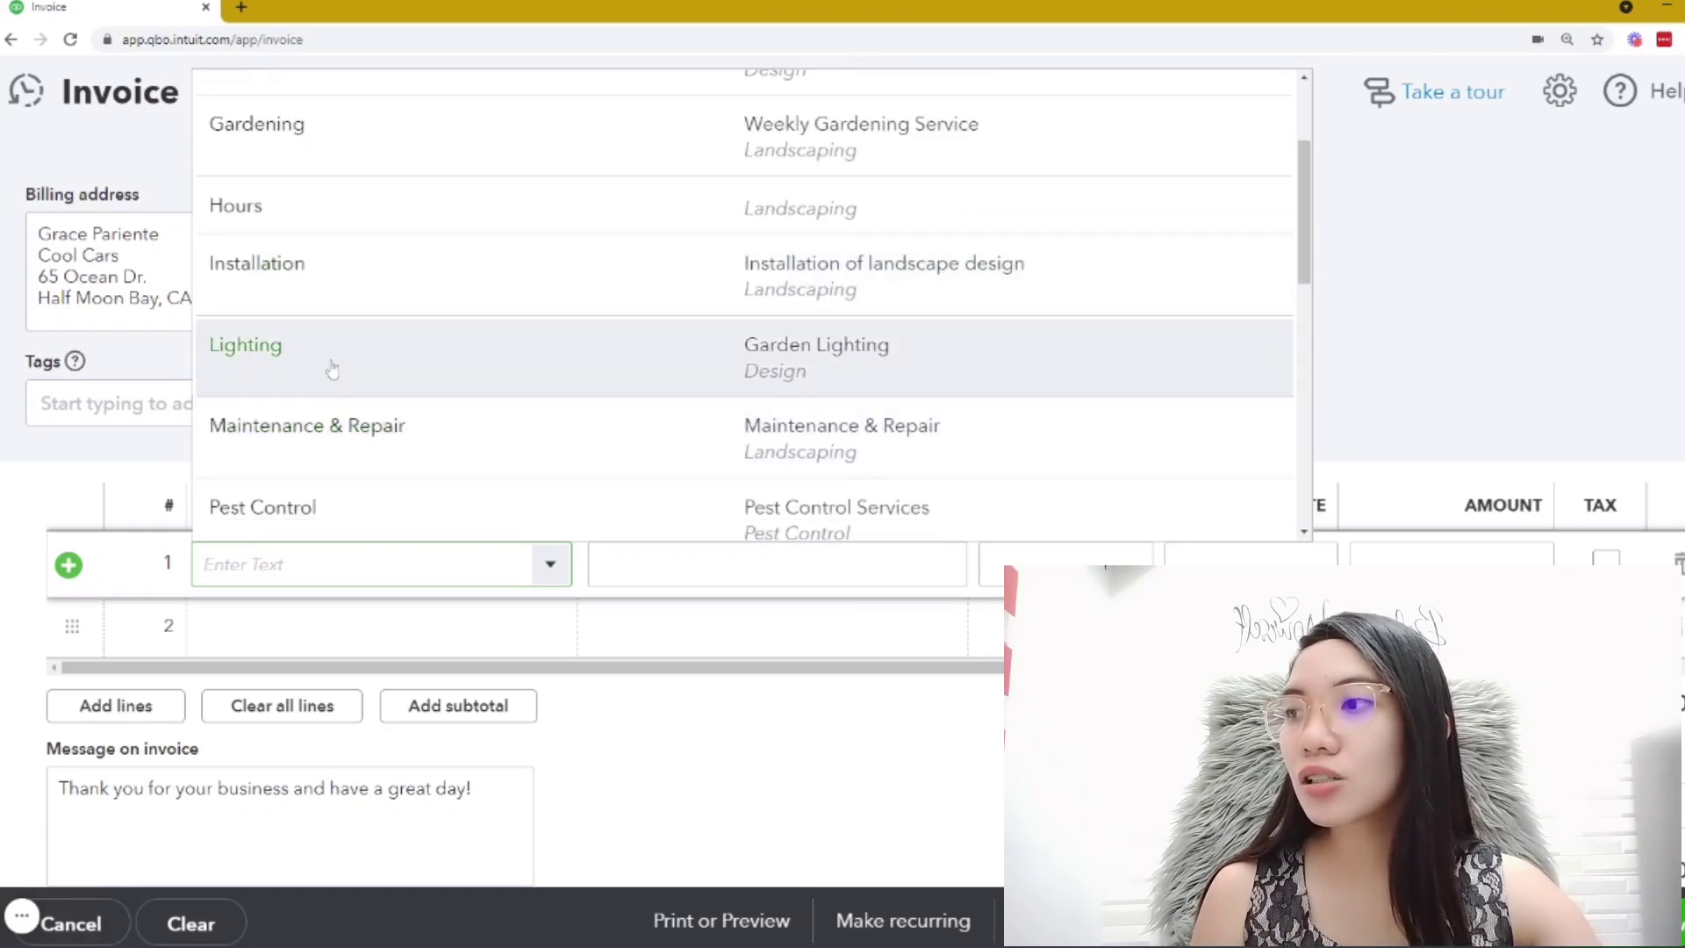
{"action": "scroll", "coordinate": [472, 443], "scroll_direction": "down", "scroll_amount": 6}
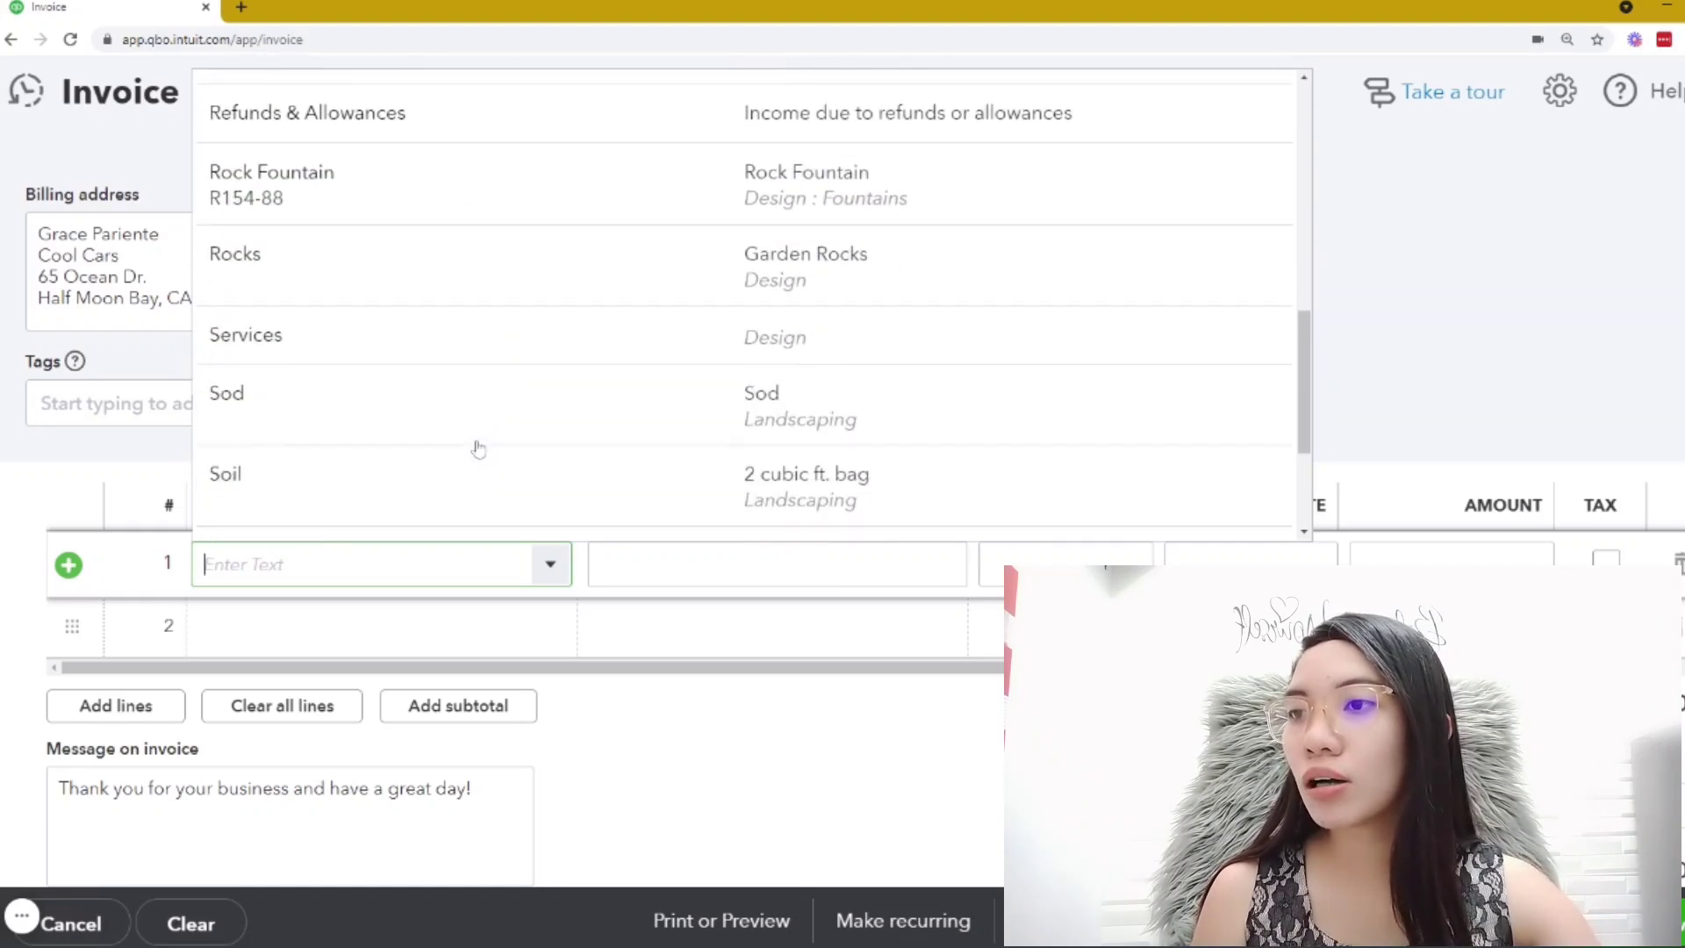
{"action": "scroll", "coordinate": [474, 444], "scroll_direction": "up", "scroll_amount": 8}
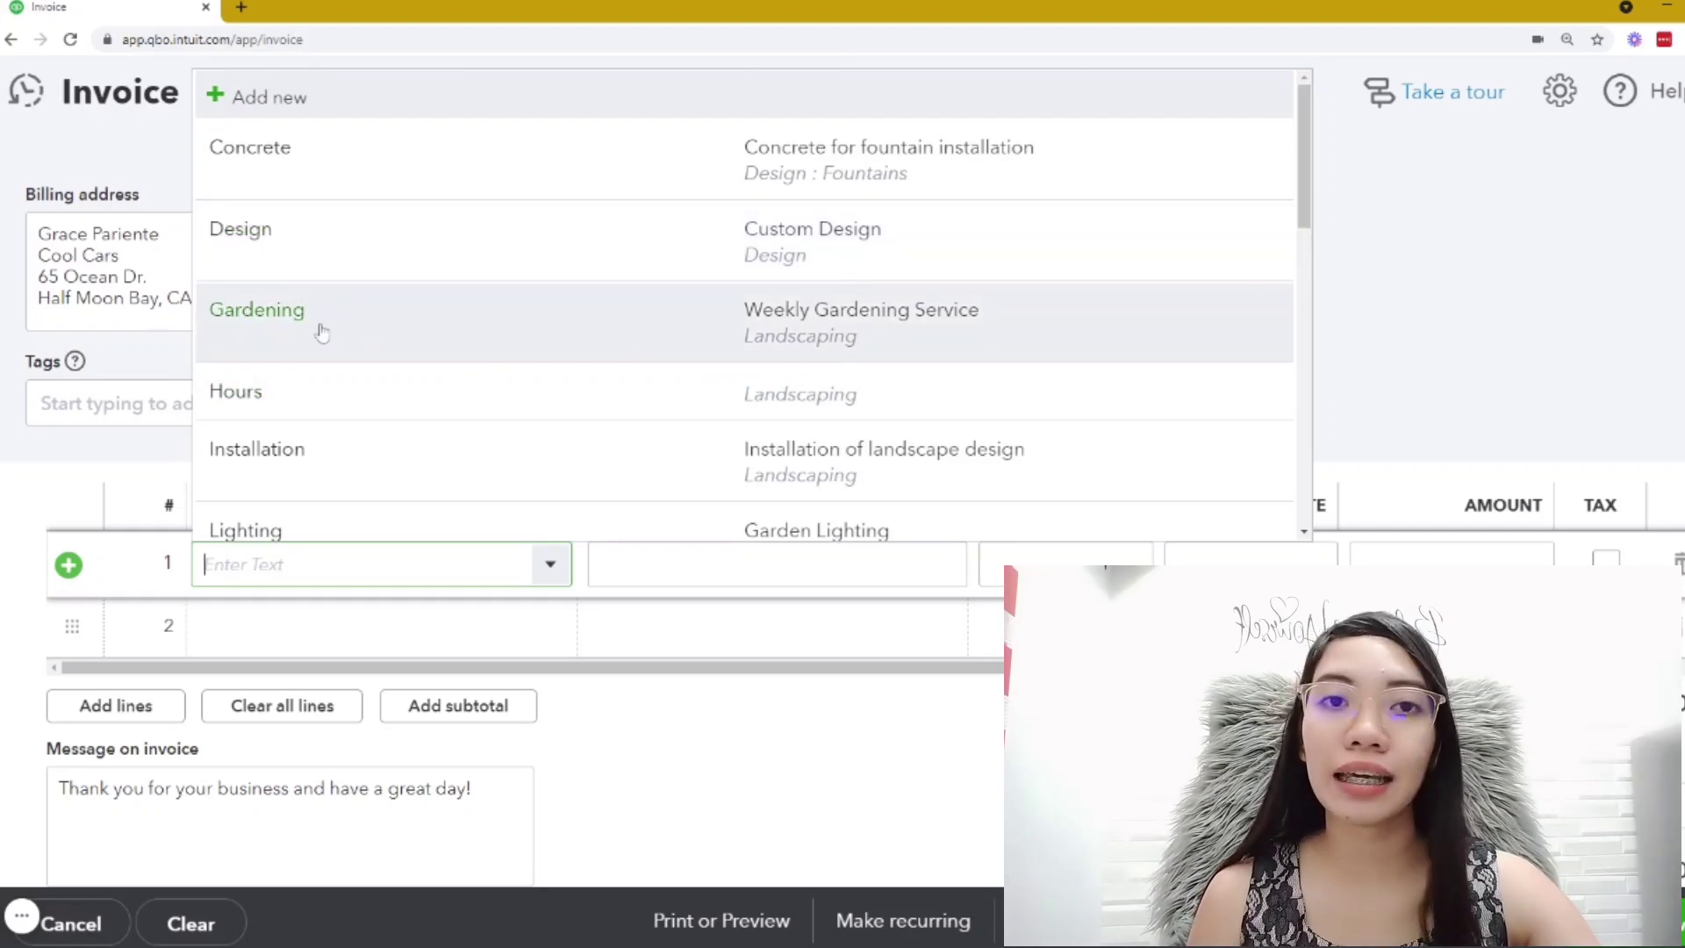
{"action": "left_click", "coordinate": [321, 332]}
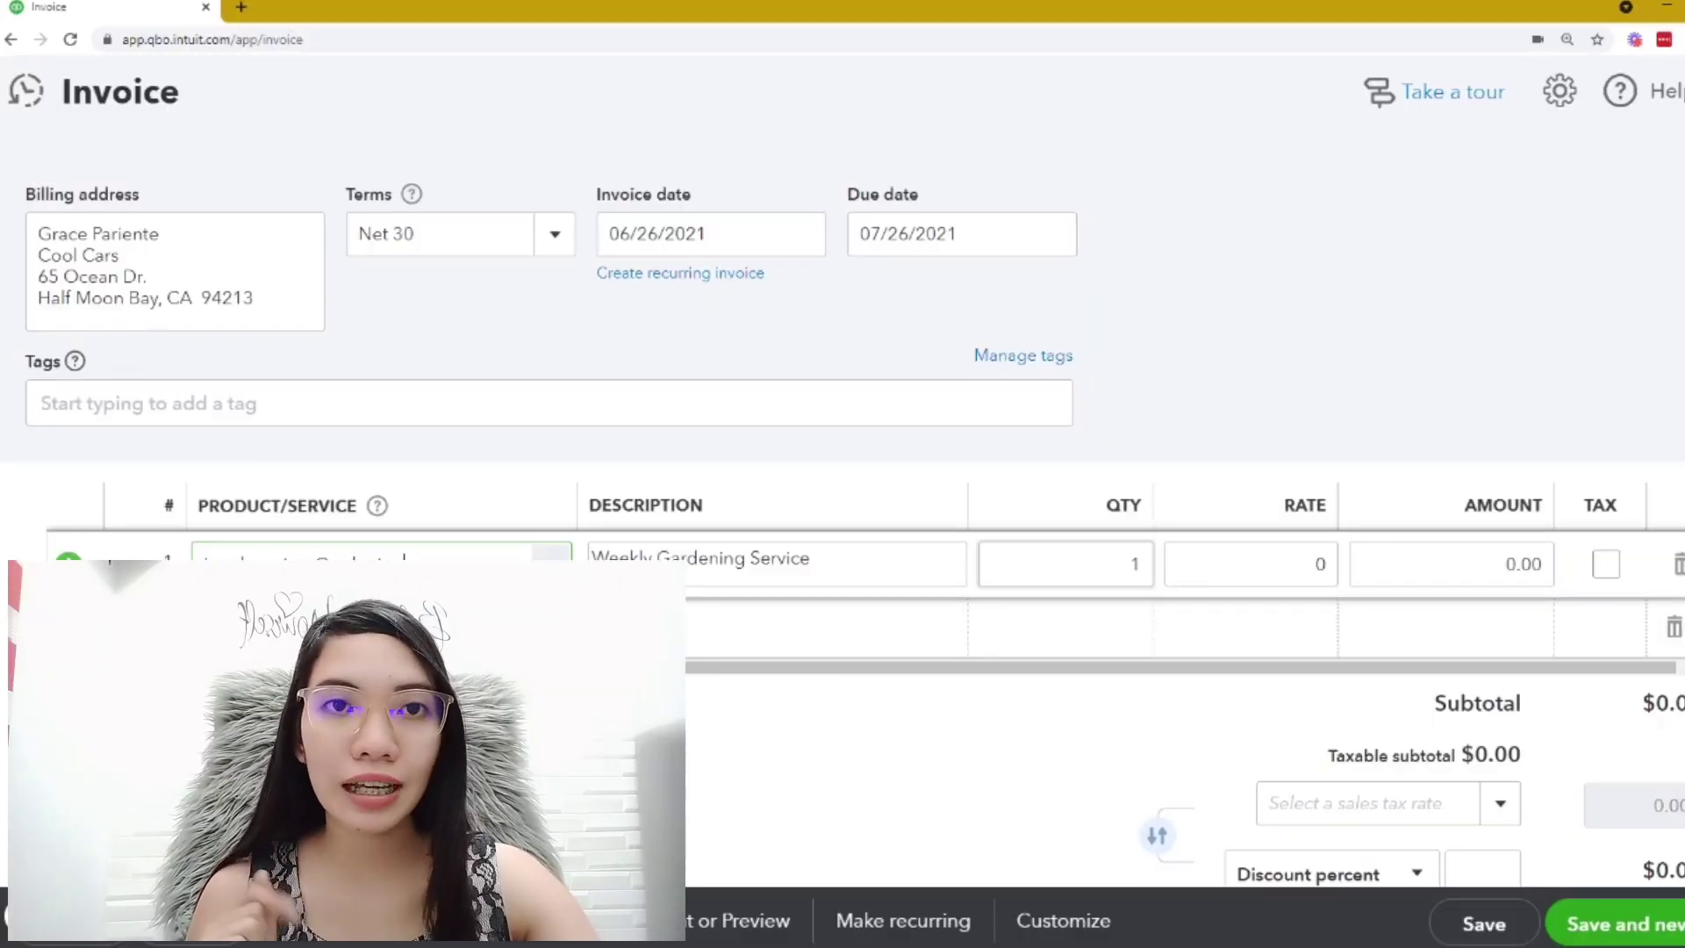
Set the rate of the Gardening line to 100
{"action": "left_click", "coordinate": [1282, 579]}
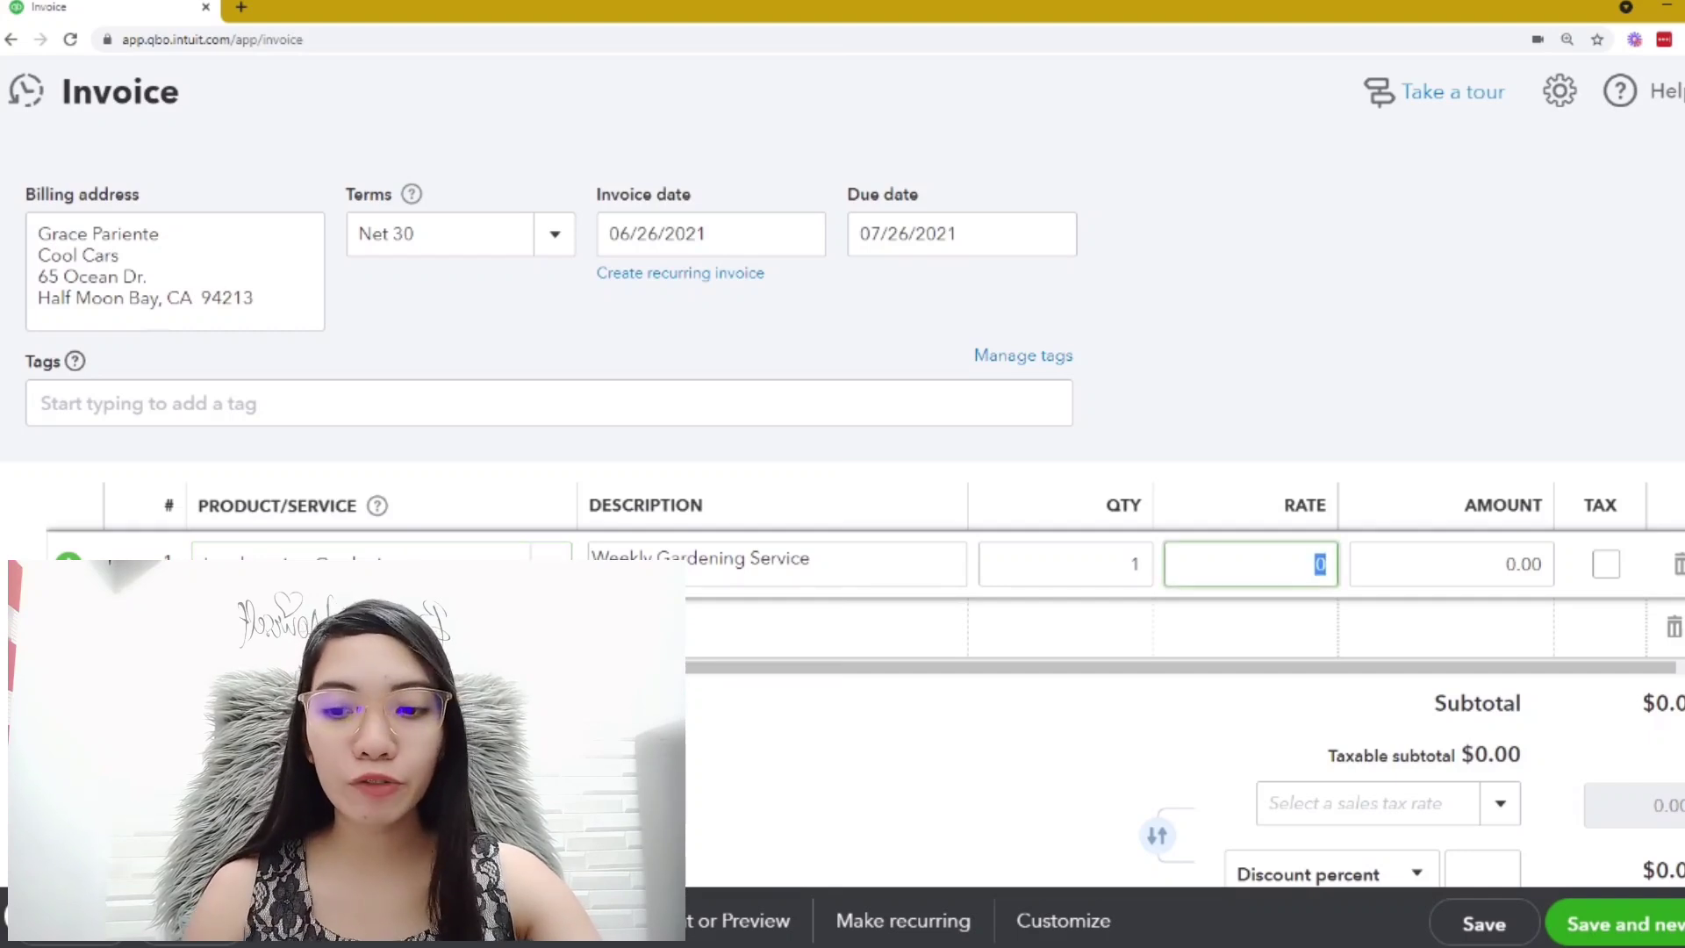
{"action": "type", "text": "100"}
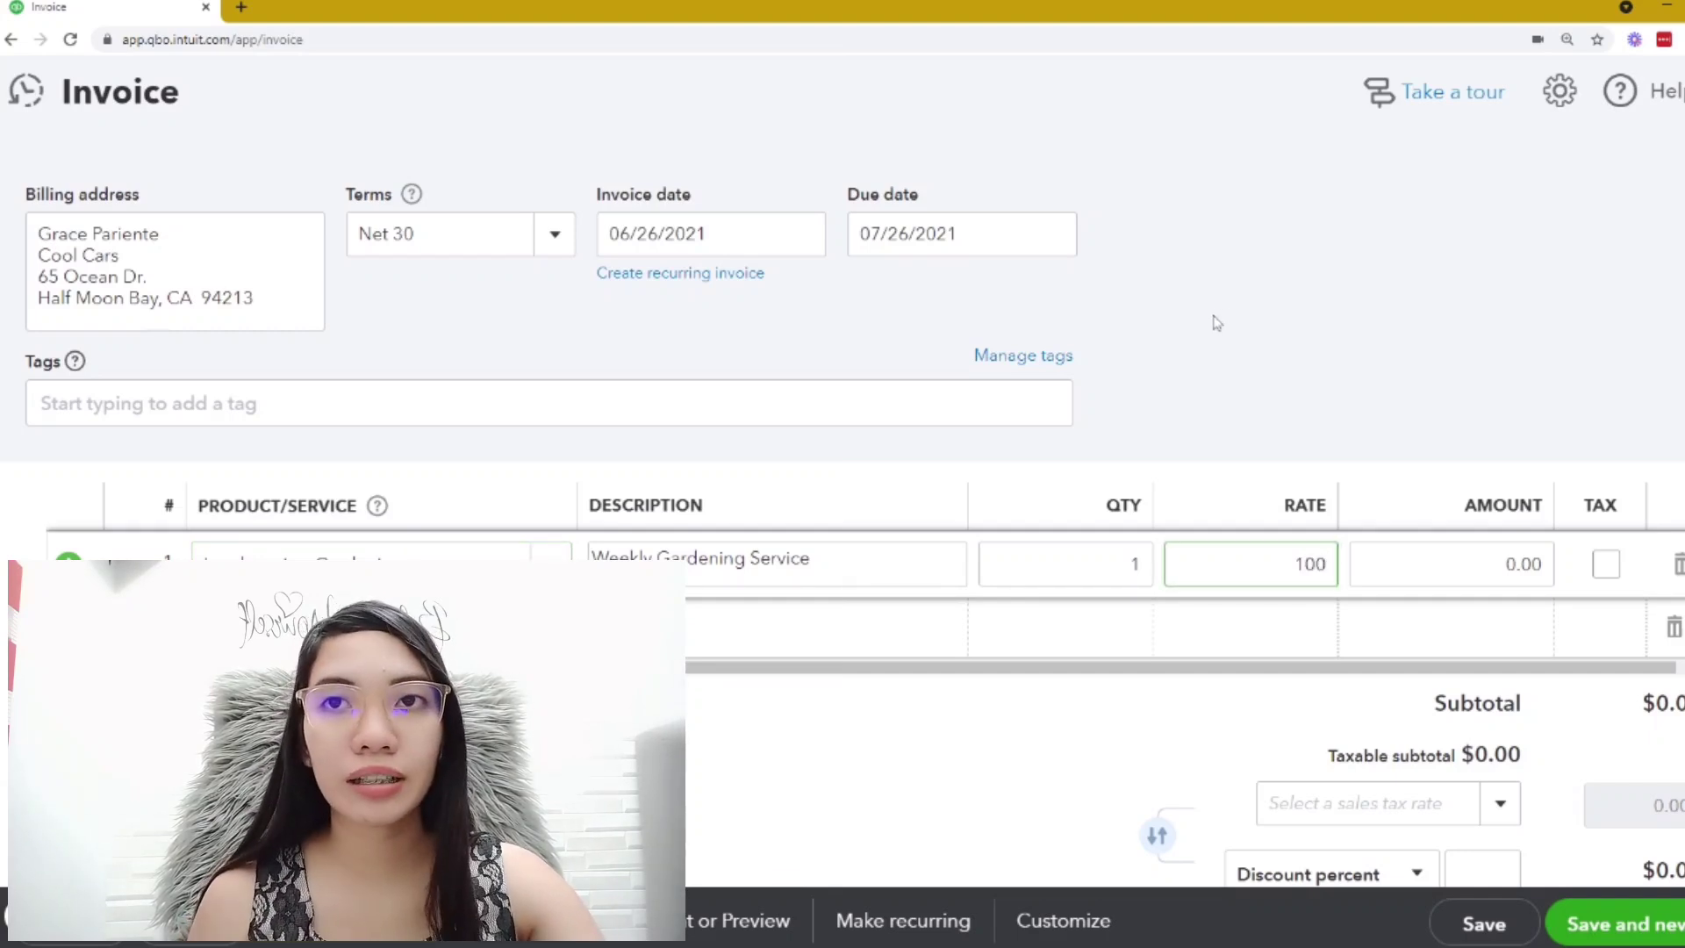
{"action": "left_click", "coordinate": [1250, 382]}
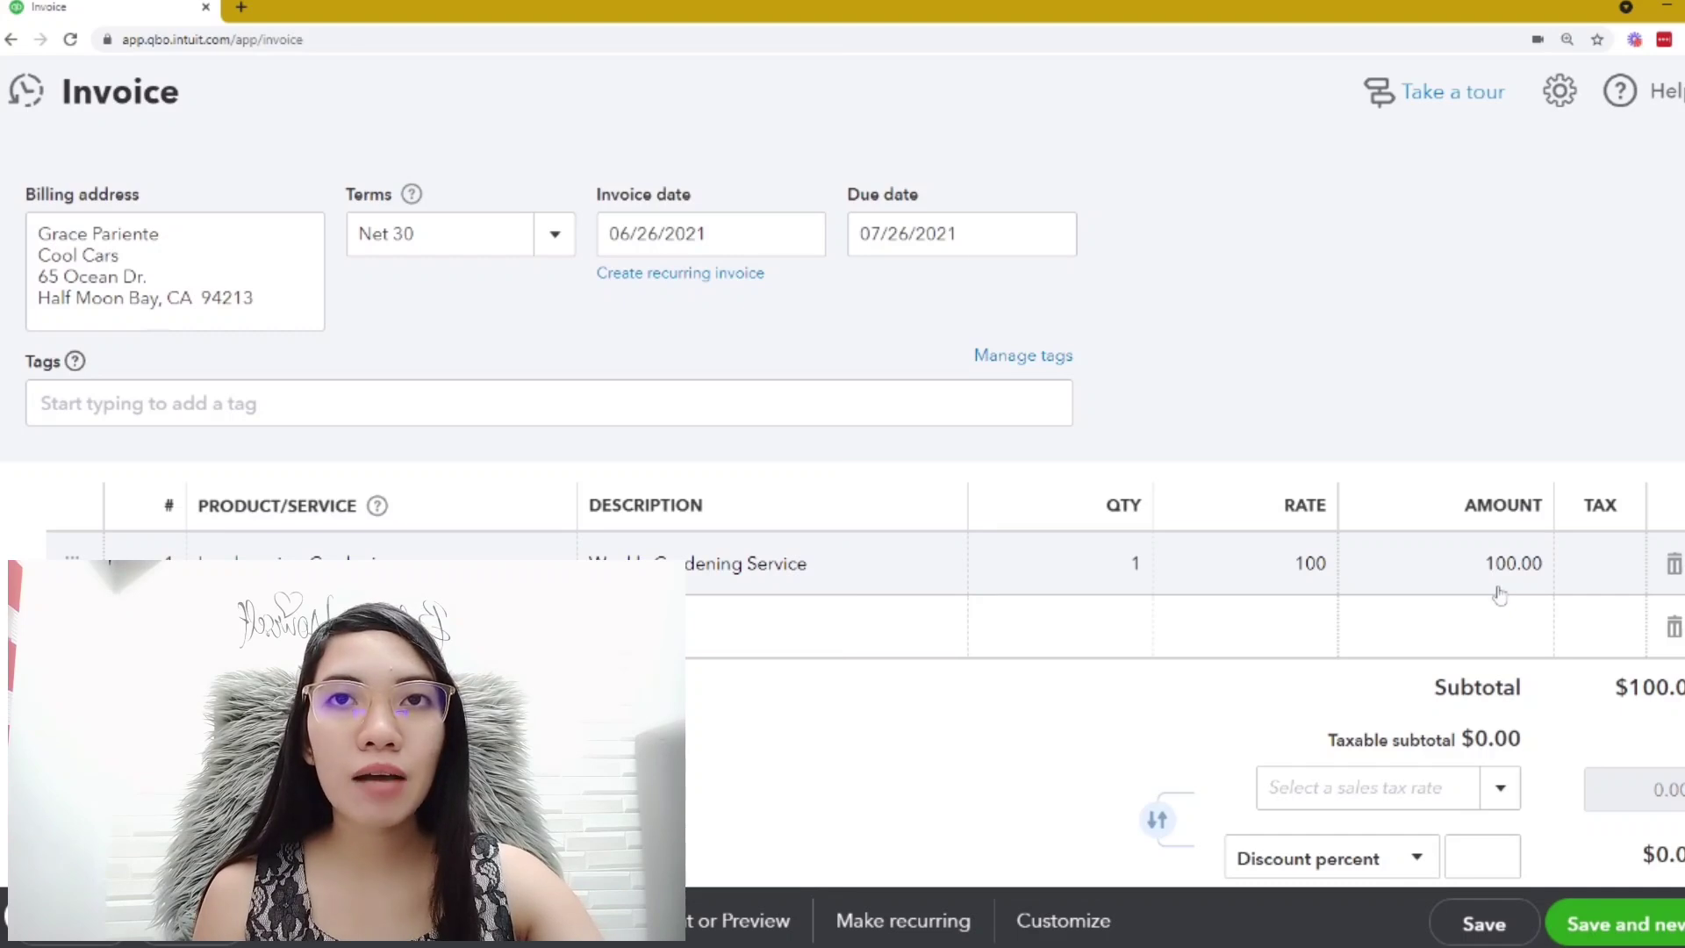
Examine the sales tax rate choices and the discount types offered for the invoice
{"action": "scroll", "coordinate": [1500, 595], "scroll_direction": "down", "scroll_amount": 2}
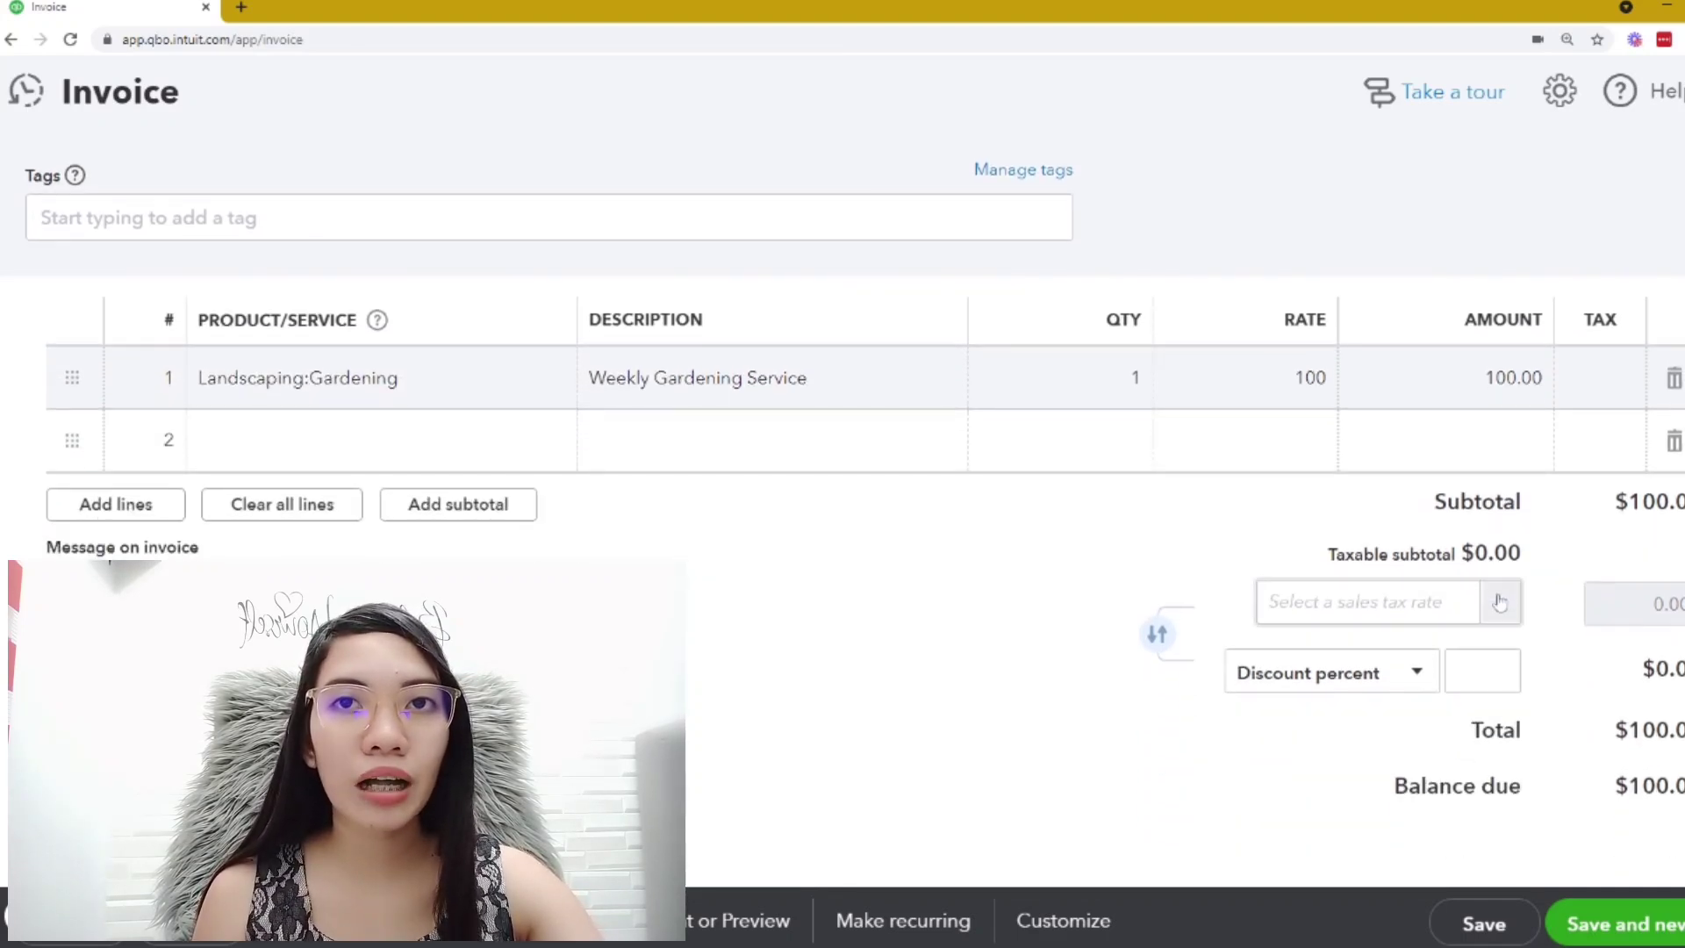
{"action": "left_click", "coordinate": [1500, 602]}
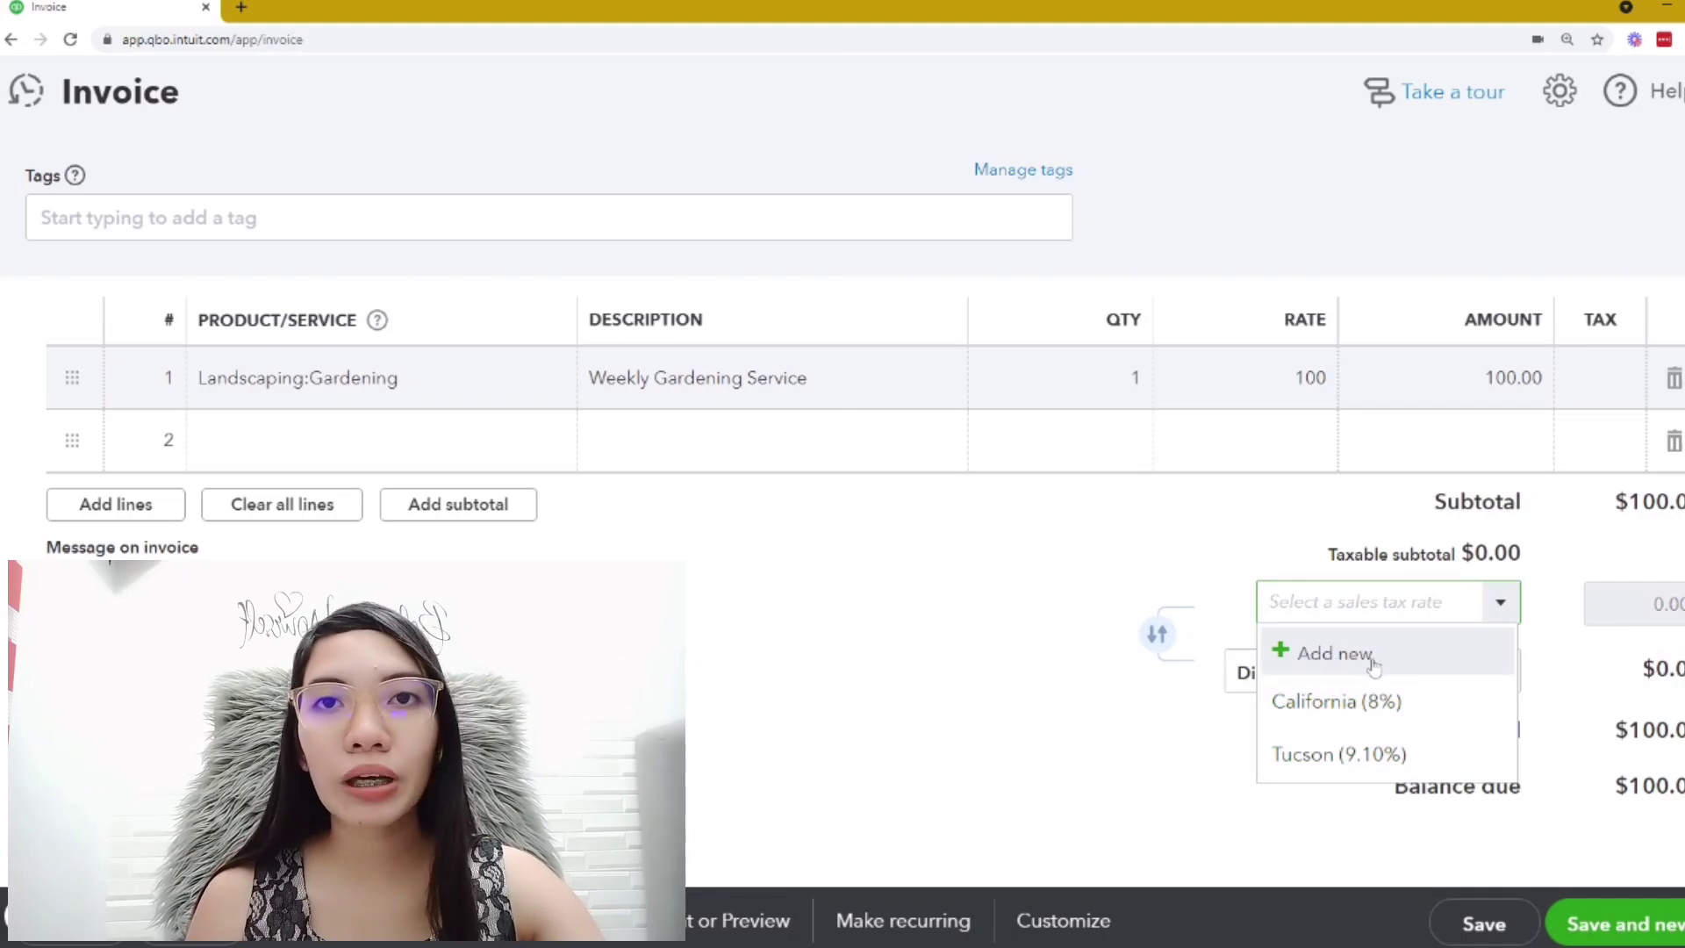
{"action": "left_click", "coordinate": [1049, 602]}
{"action": "left_click", "coordinate": [1419, 676]}
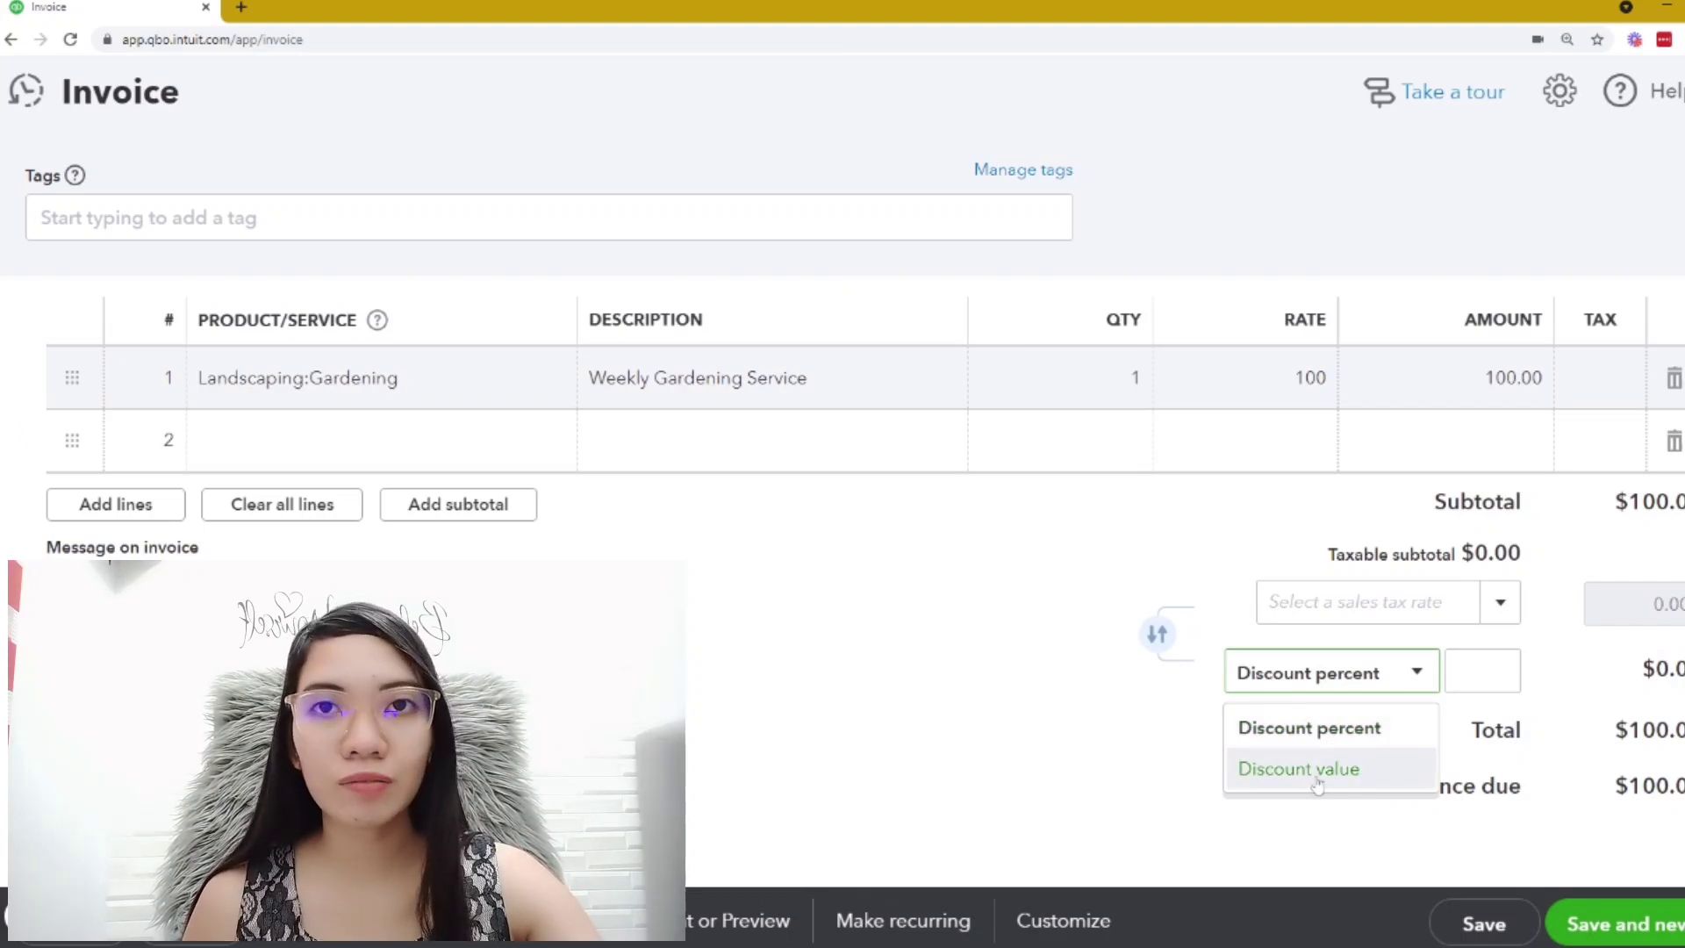
{"action": "left_click", "coordinate": [1055, 694]}
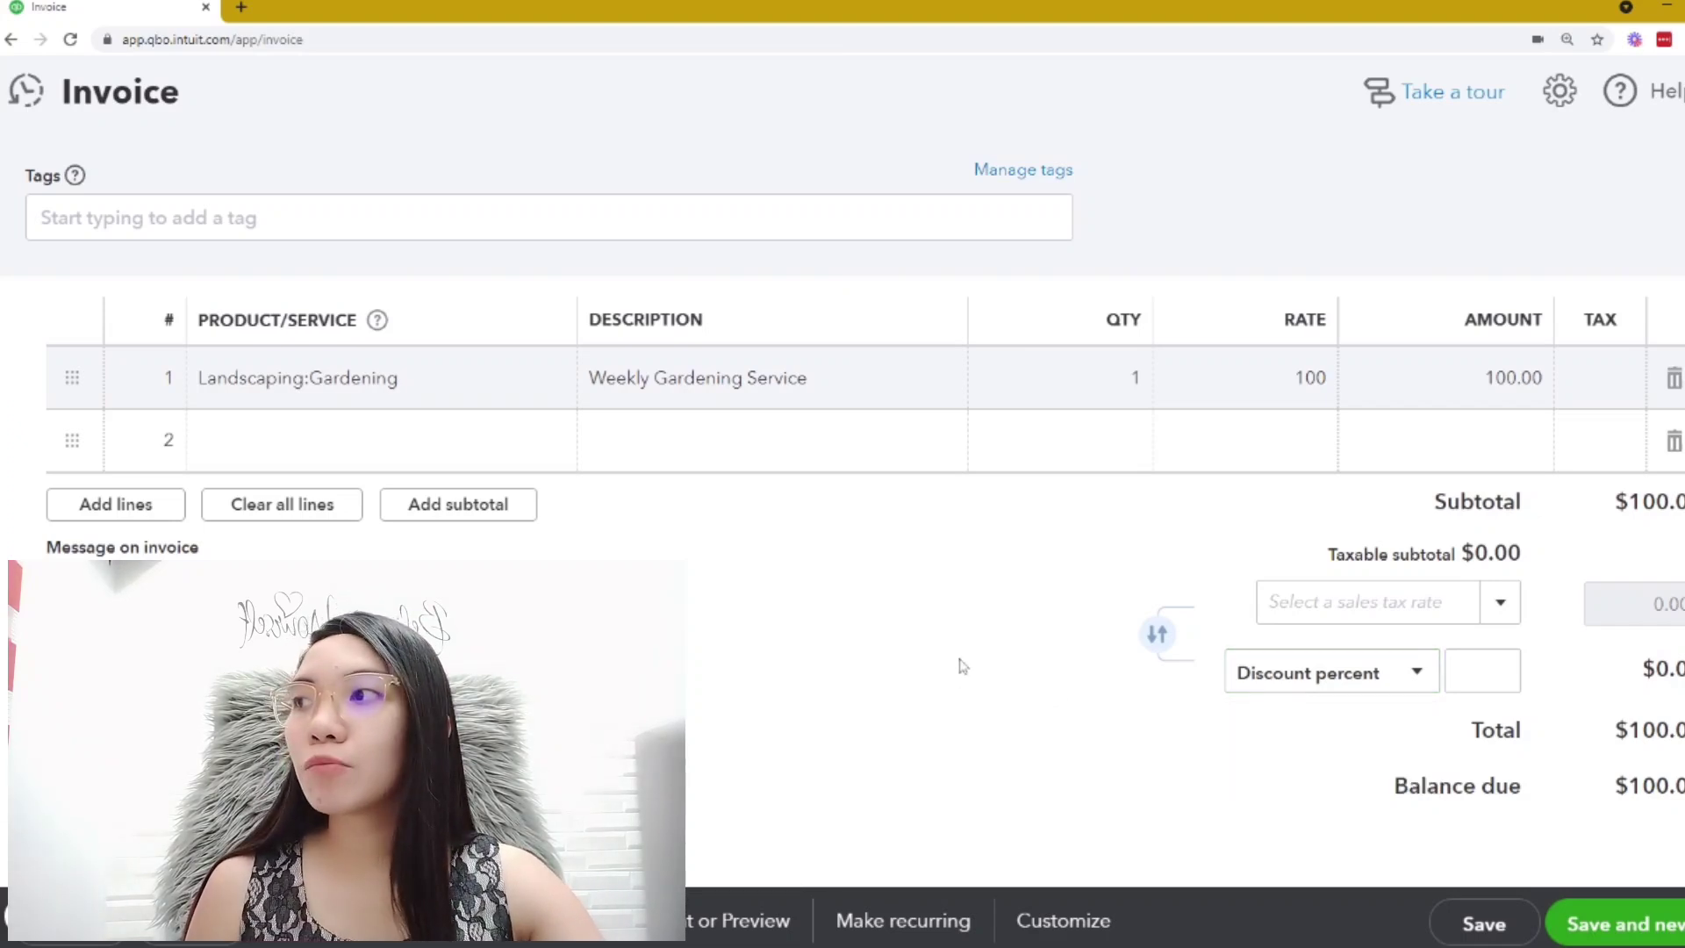
Edit the message on the invoice to read "Thank you for your business and have an amazing day!"
{"action": "scroll", "coordinate": [1018, 627], "scroll_direction": "down", "scroll_amount": 1}
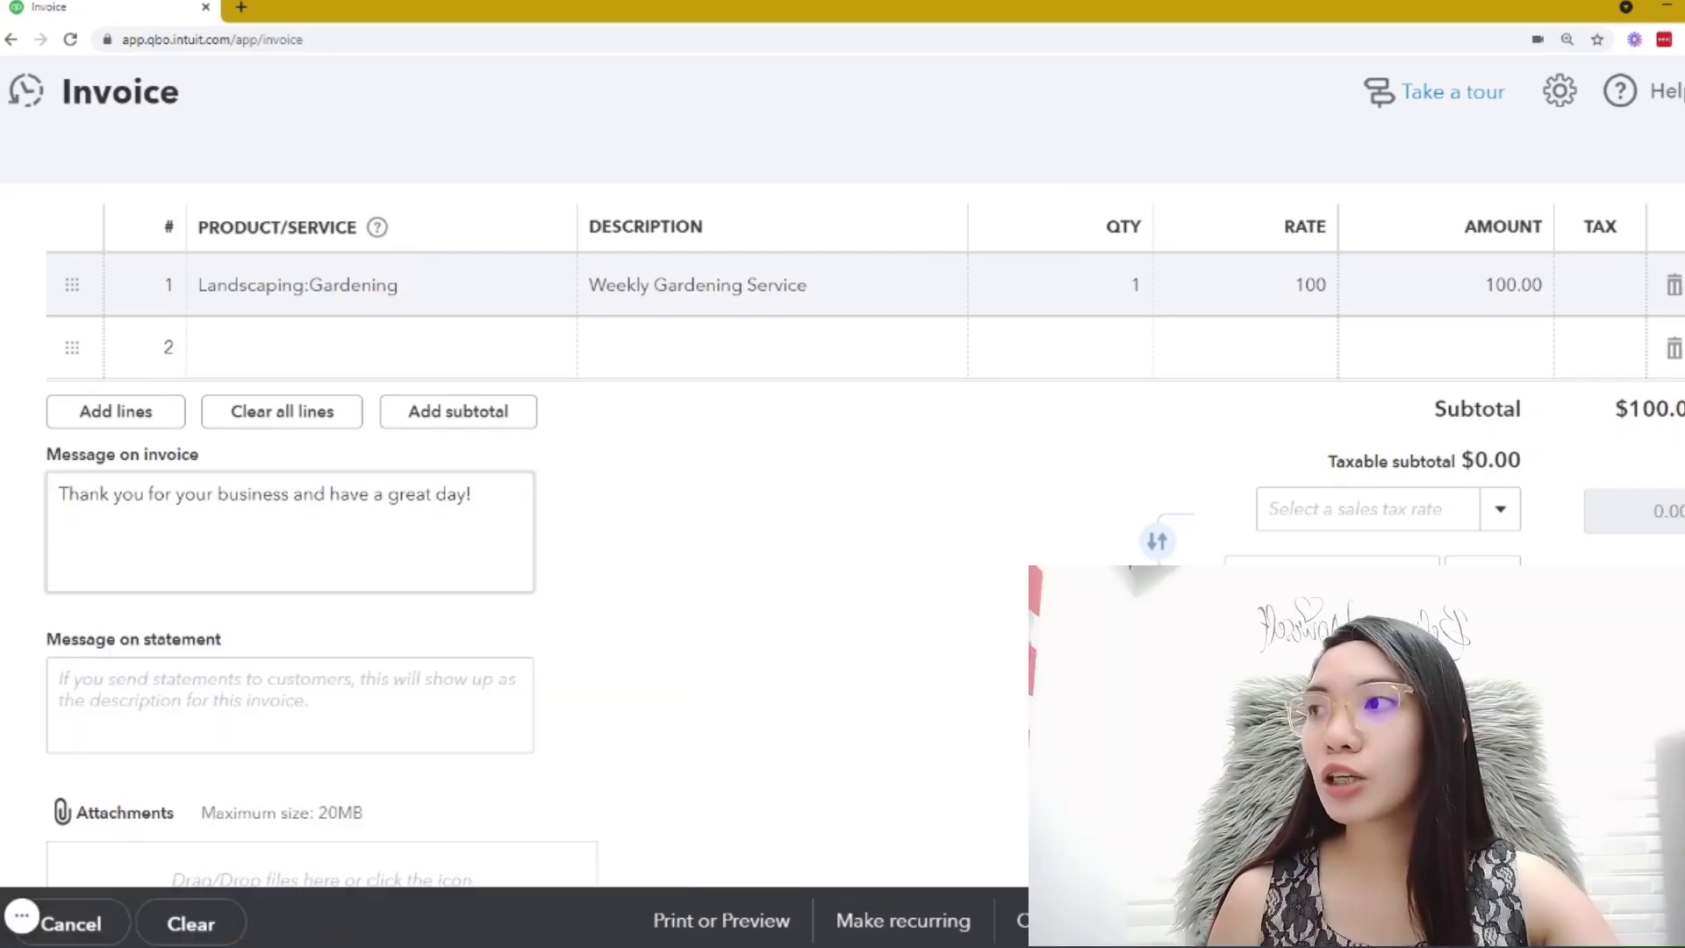
{"action": "left_click", "coordinate": [391, 492]}
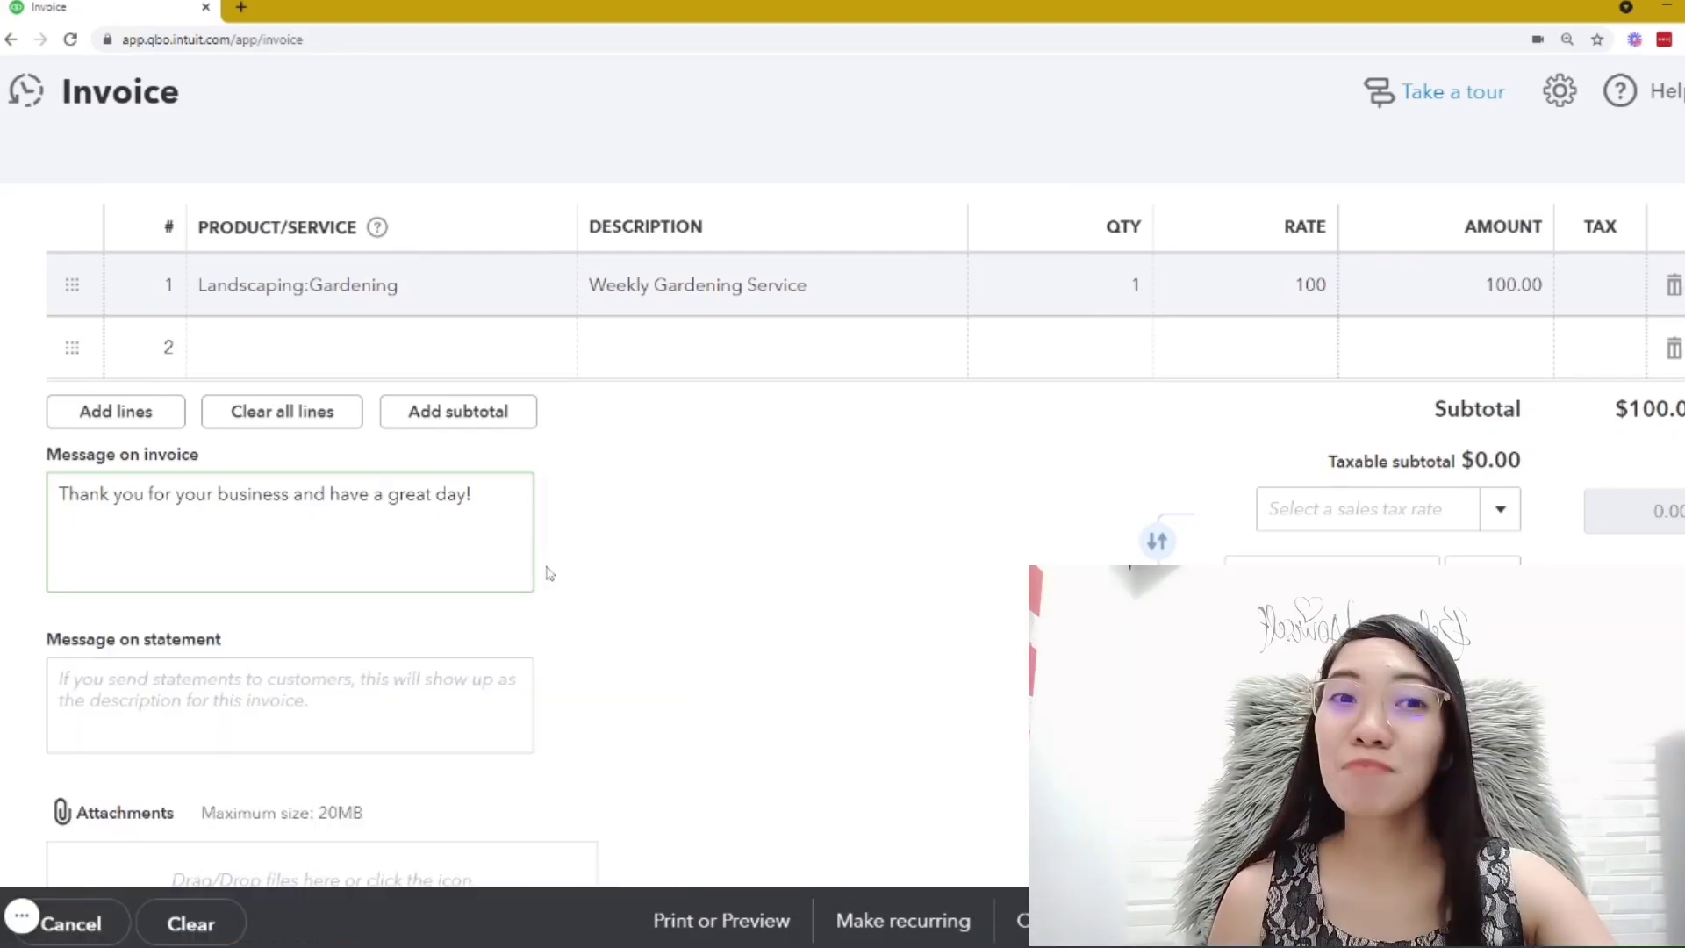
{"action": "key", "text": "shift+Right"}
{"action": "key", "text": "shift+Right"}
{"action": "key", "text": "shift+Right"}
{"action": "key", "text": "shift+Right"}
{"action": "key", "text": "shift+Right"}
{"action": "type", "text": "ama"}
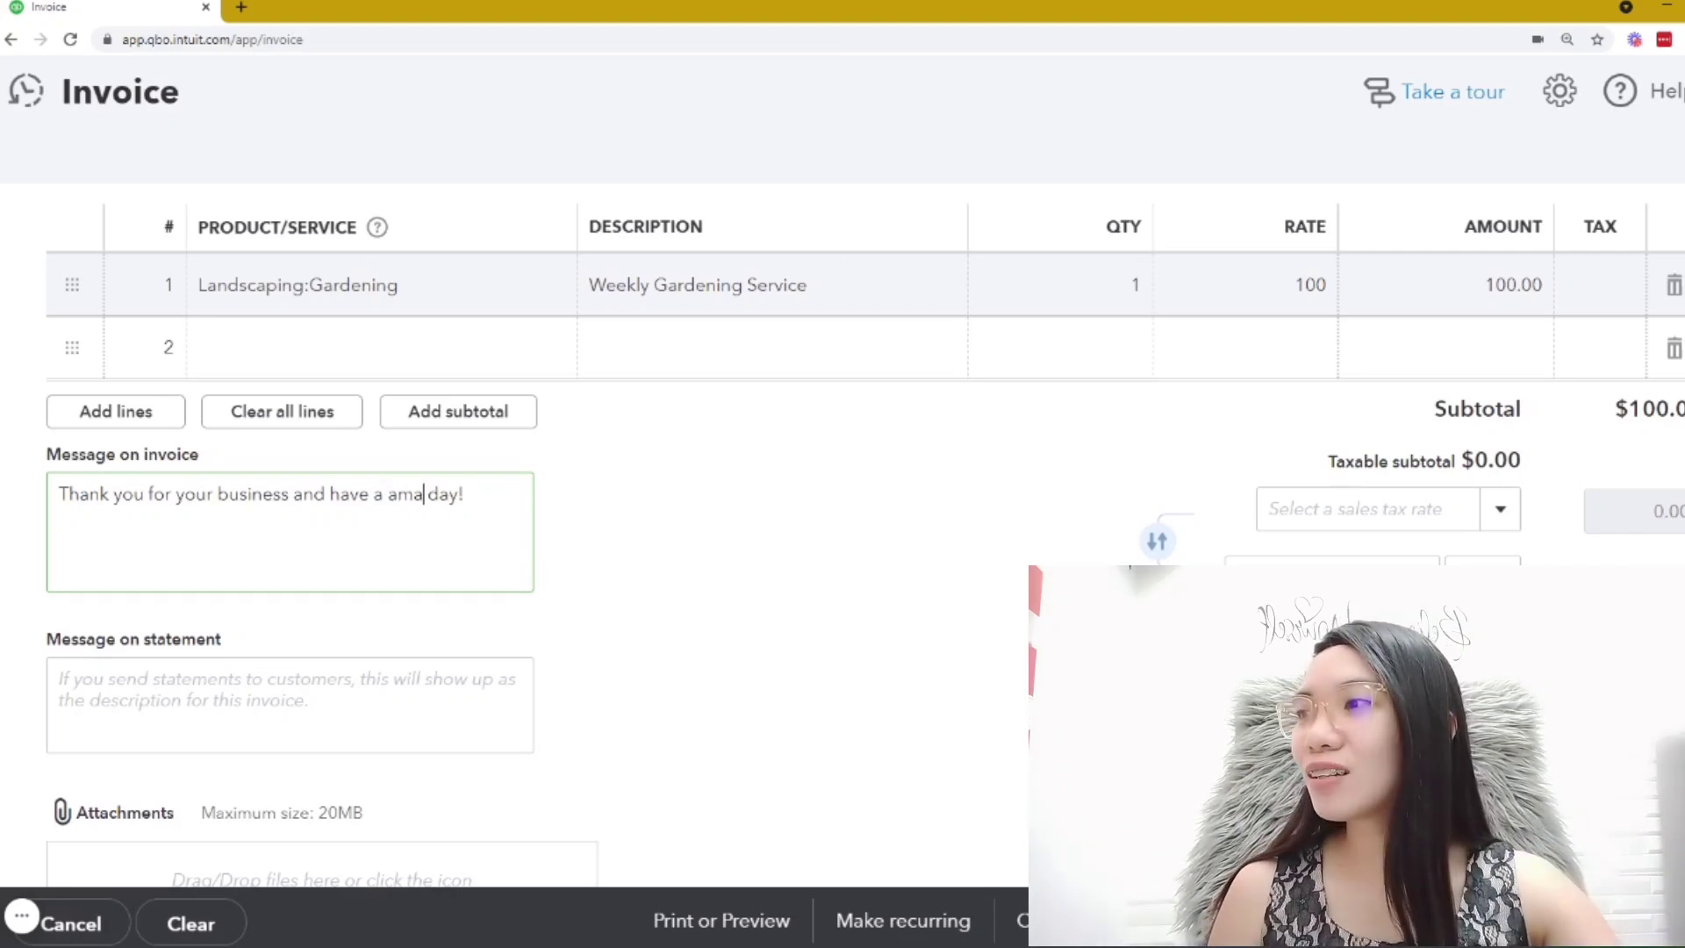
{"action": "type", "text": "zing"}
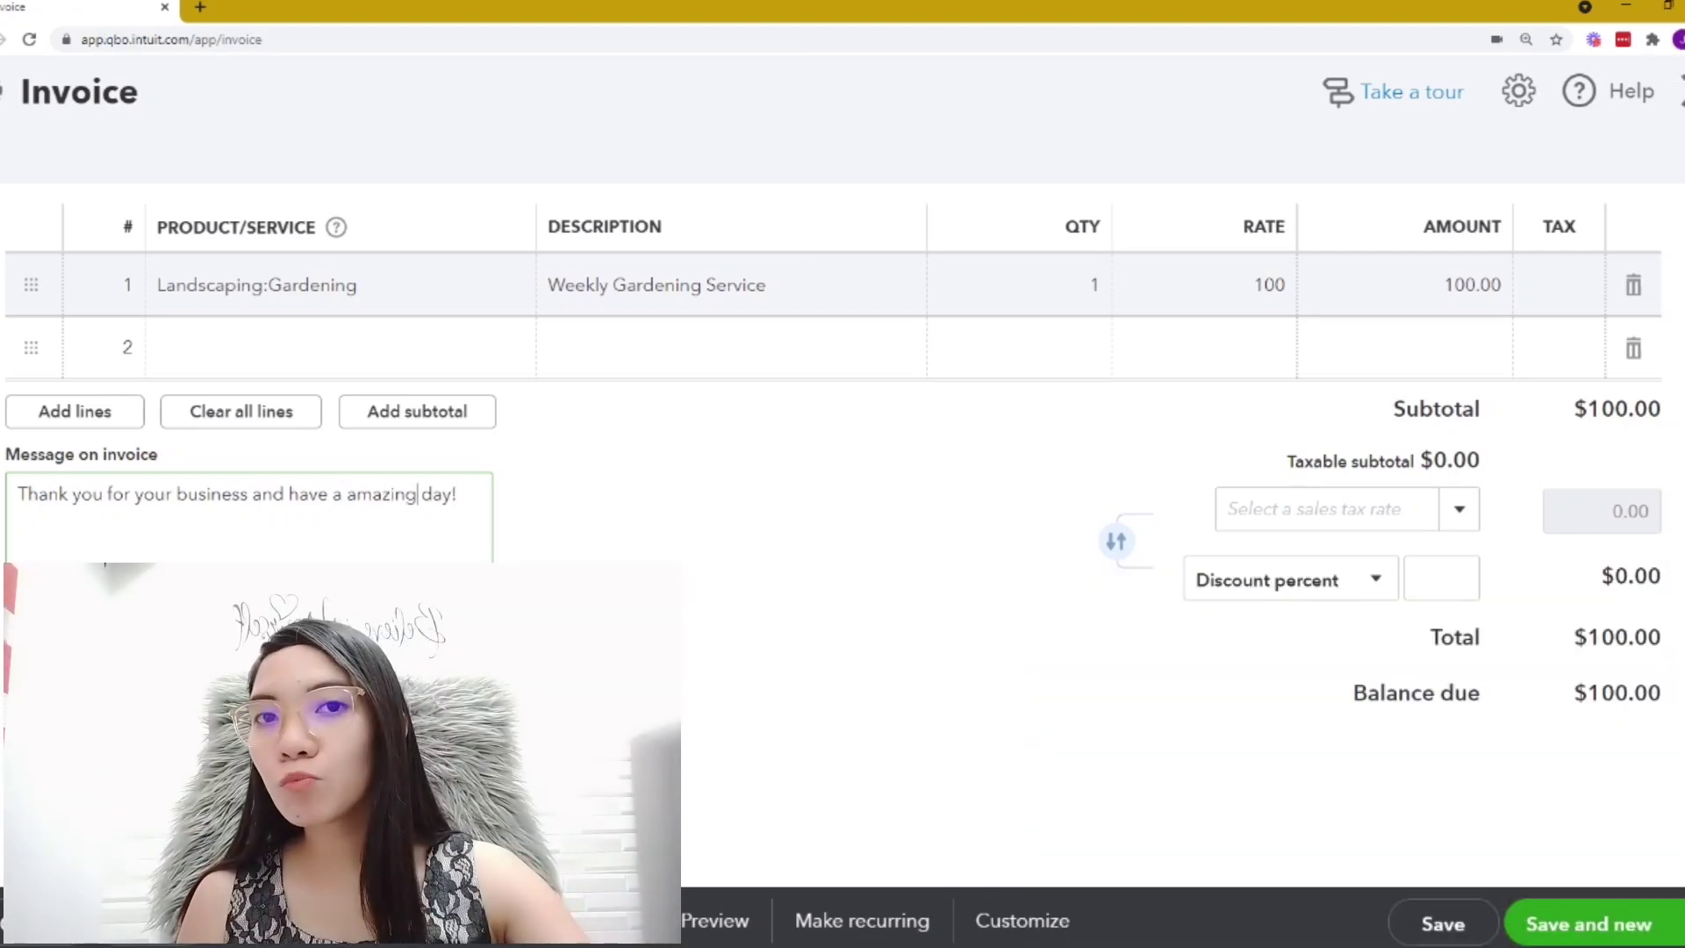
{"action": "type", "text": "n"}
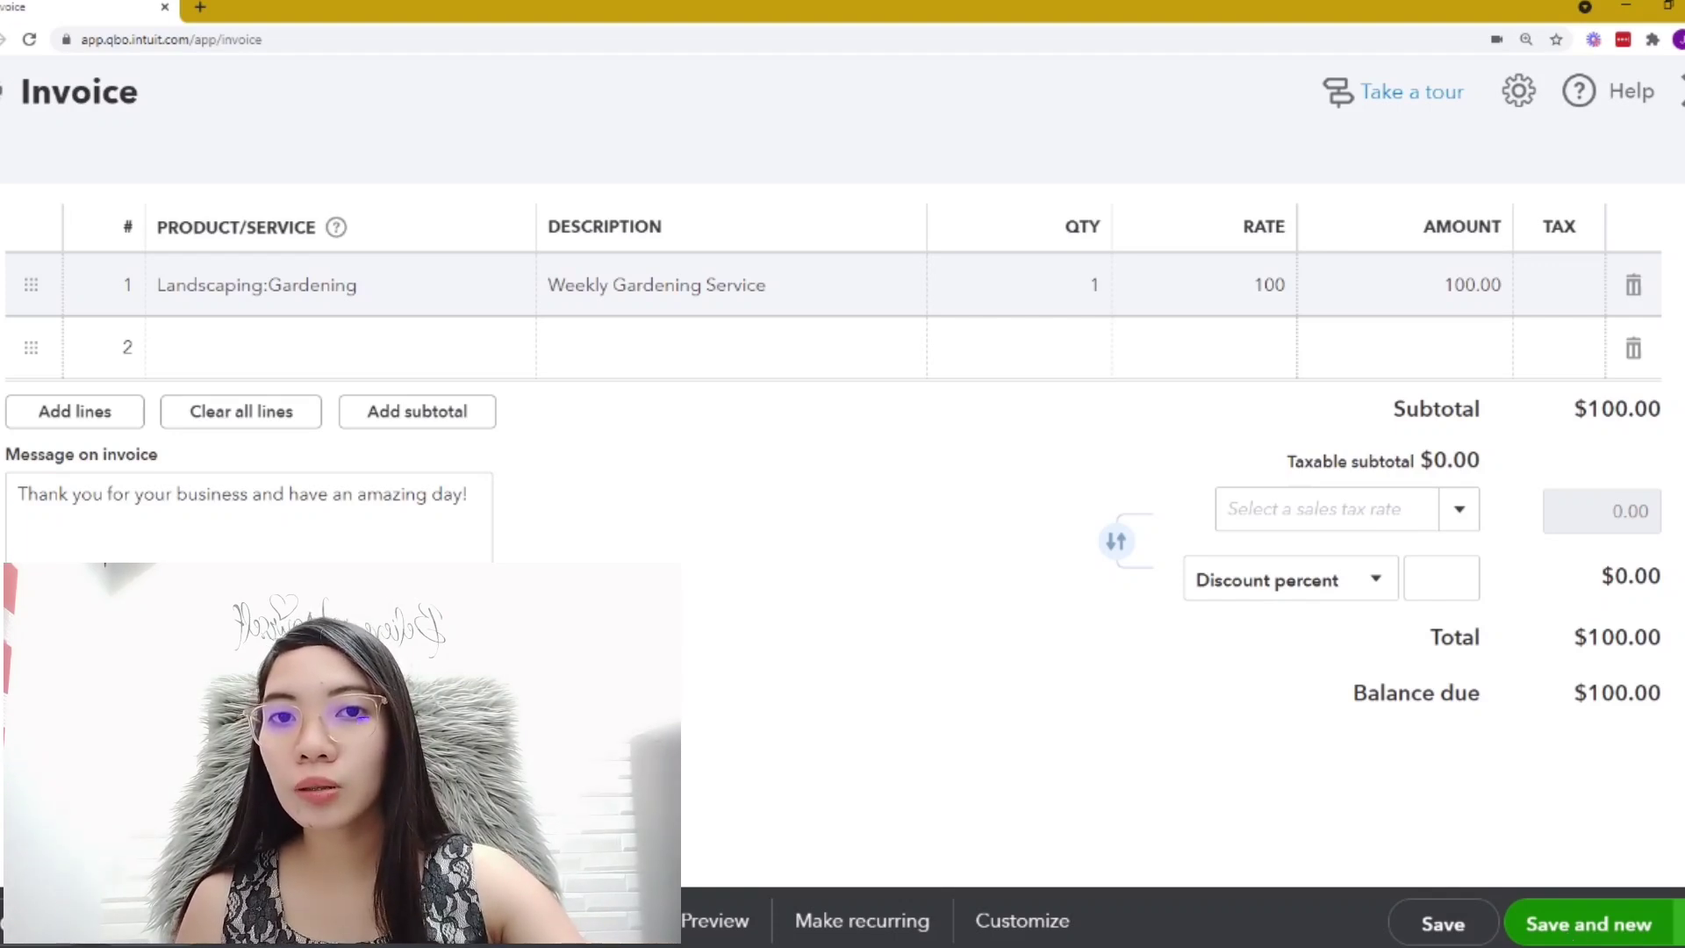
Save the Cool Cars invoice and review its print preview, closing the preview when done
{"action": "left_click", "coordinate": [1568, 938]}
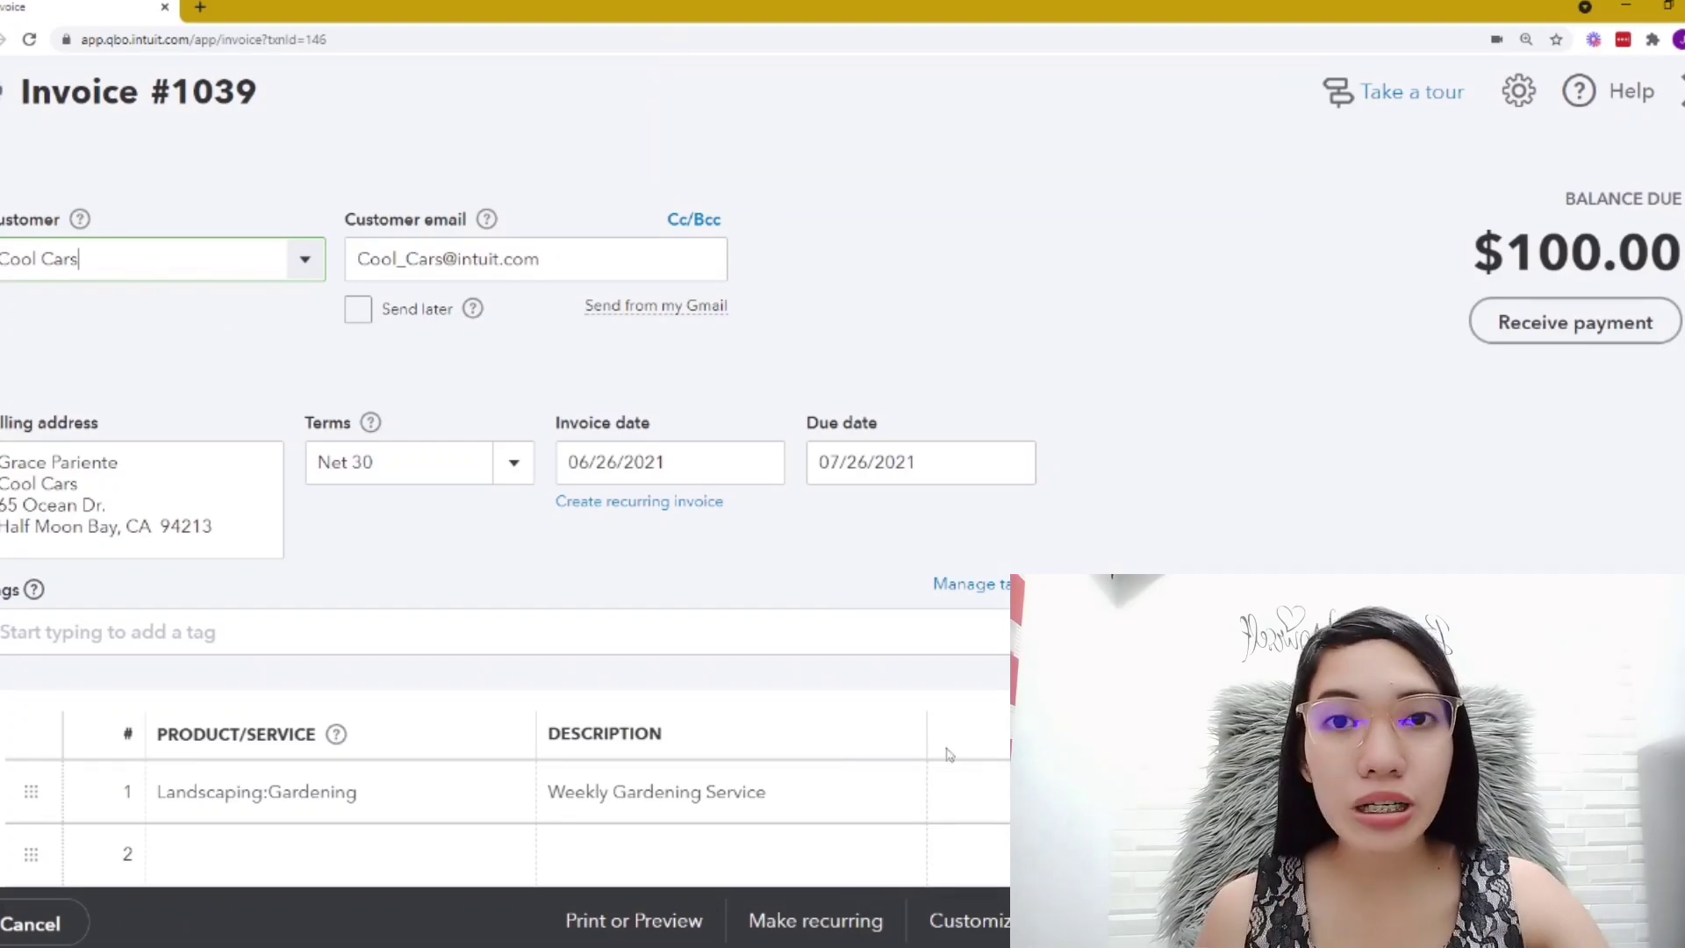
{"action": "left_click", "coordinate": [657, 928]}
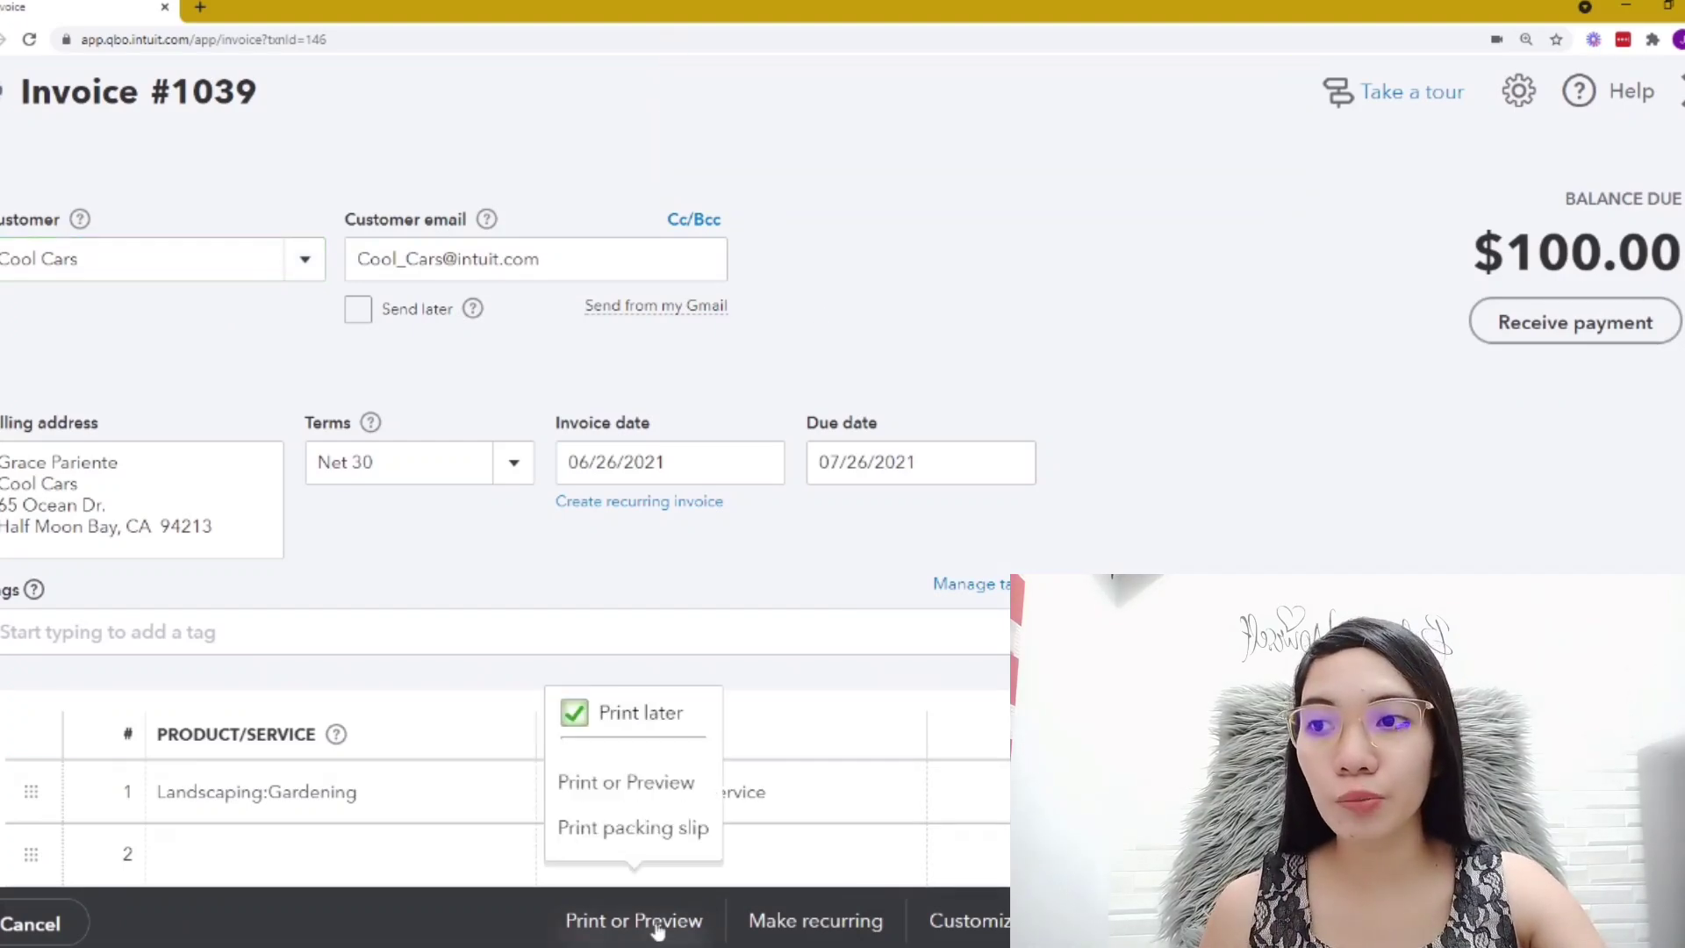
{"action": "left_click", "coordinate": [645, 784]}
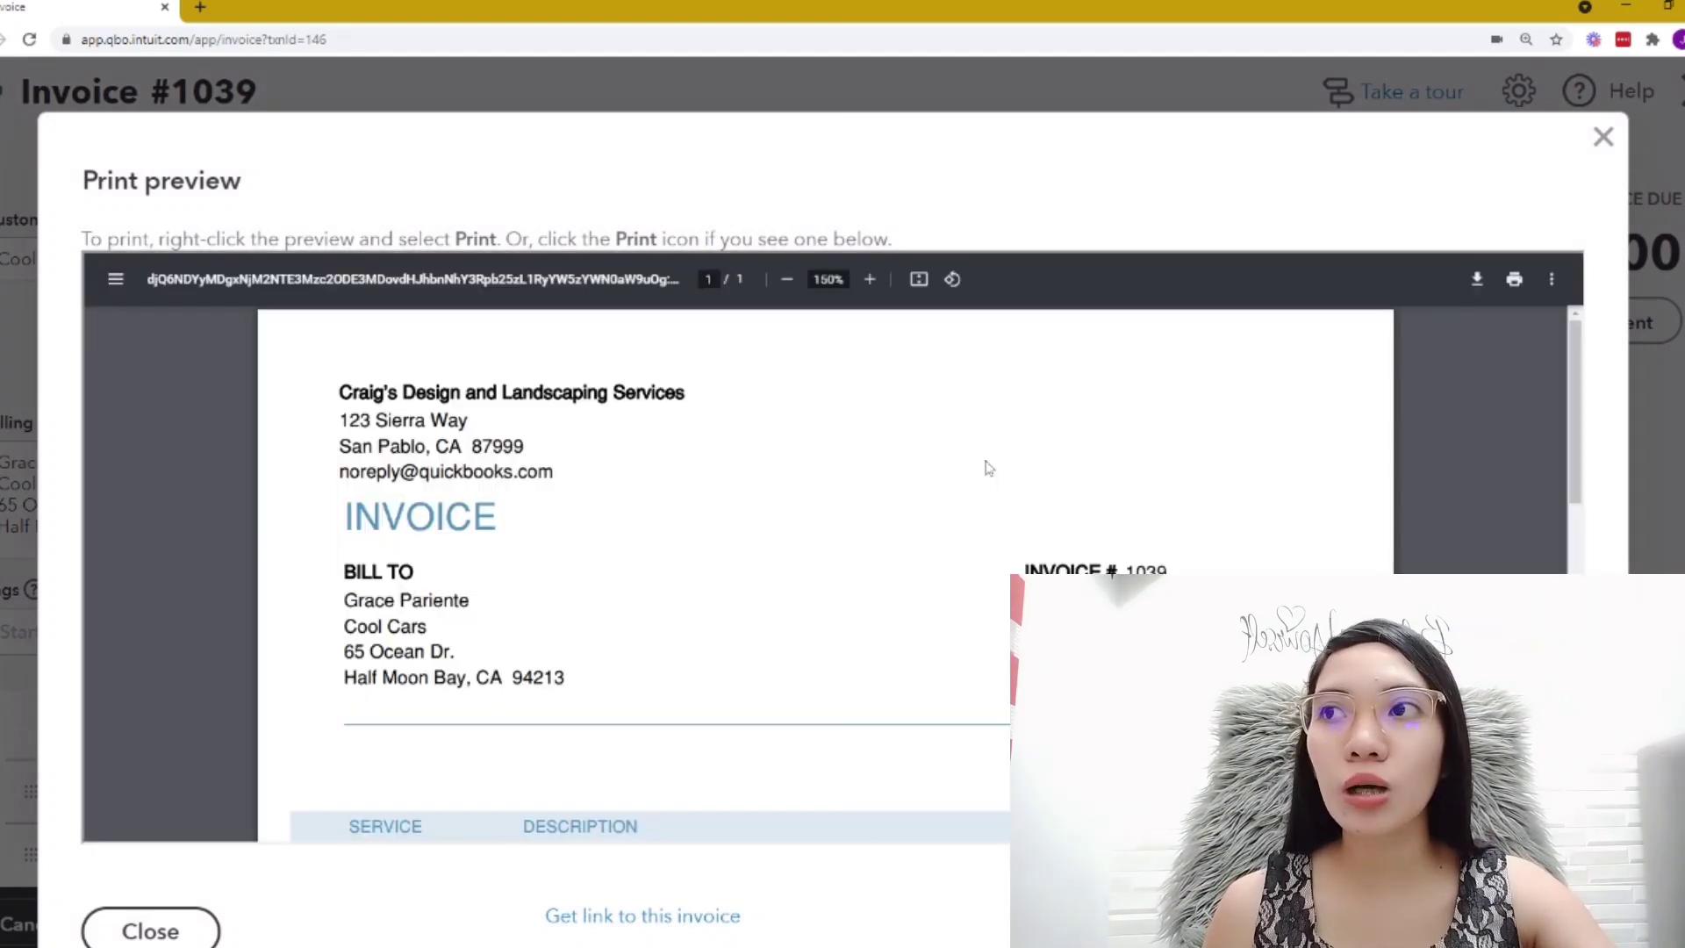
{"action": "scroll", "coordinate": [990, 492], "scroll_direction": "down", "scroll_amount": 10}
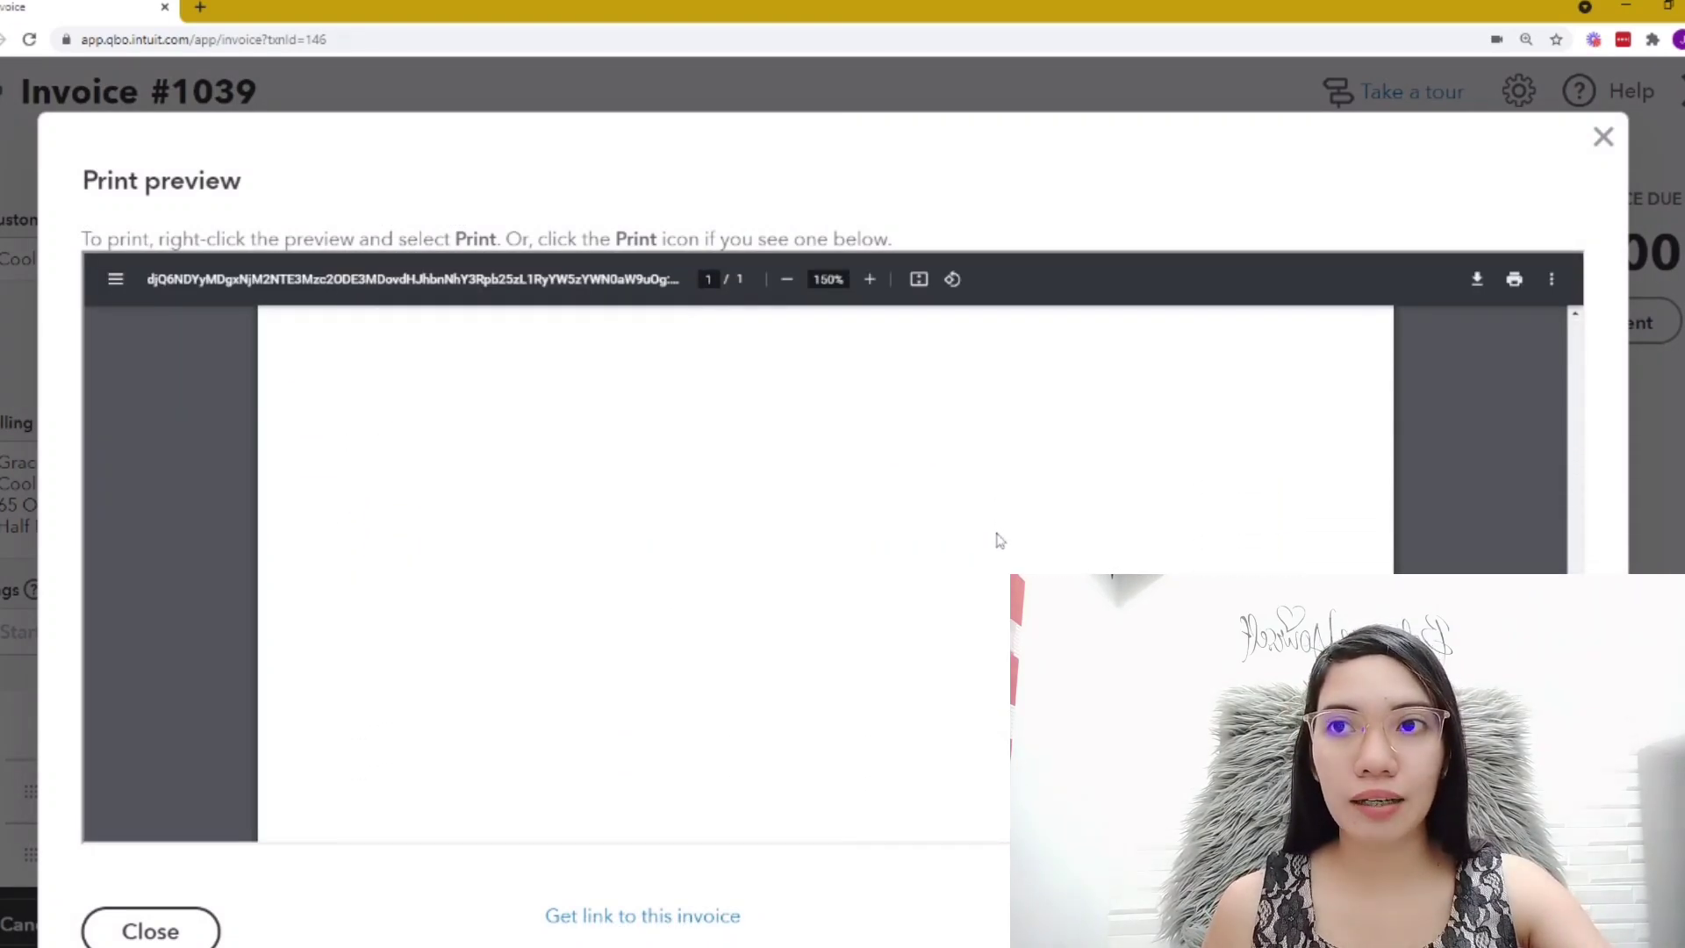
{"action": "scroll", "coordinate": [999, 539], "scroll_direction": "up", "scroll_amount": 10}
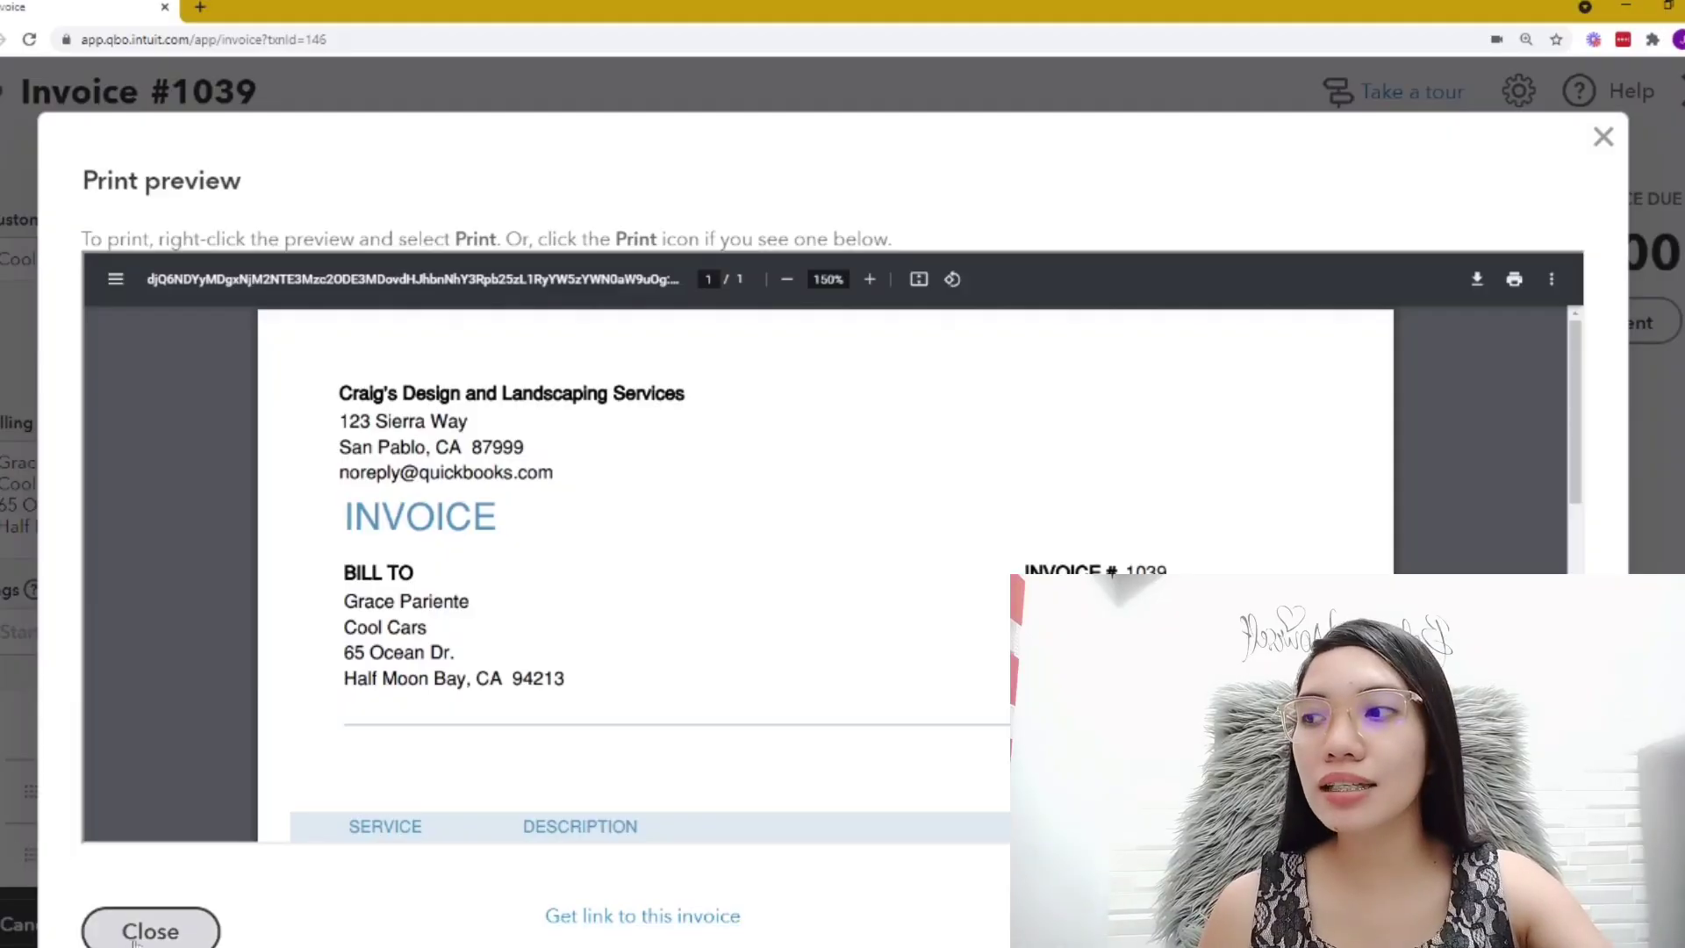
{"action": "left_click", "coordinate": [150, 932]}
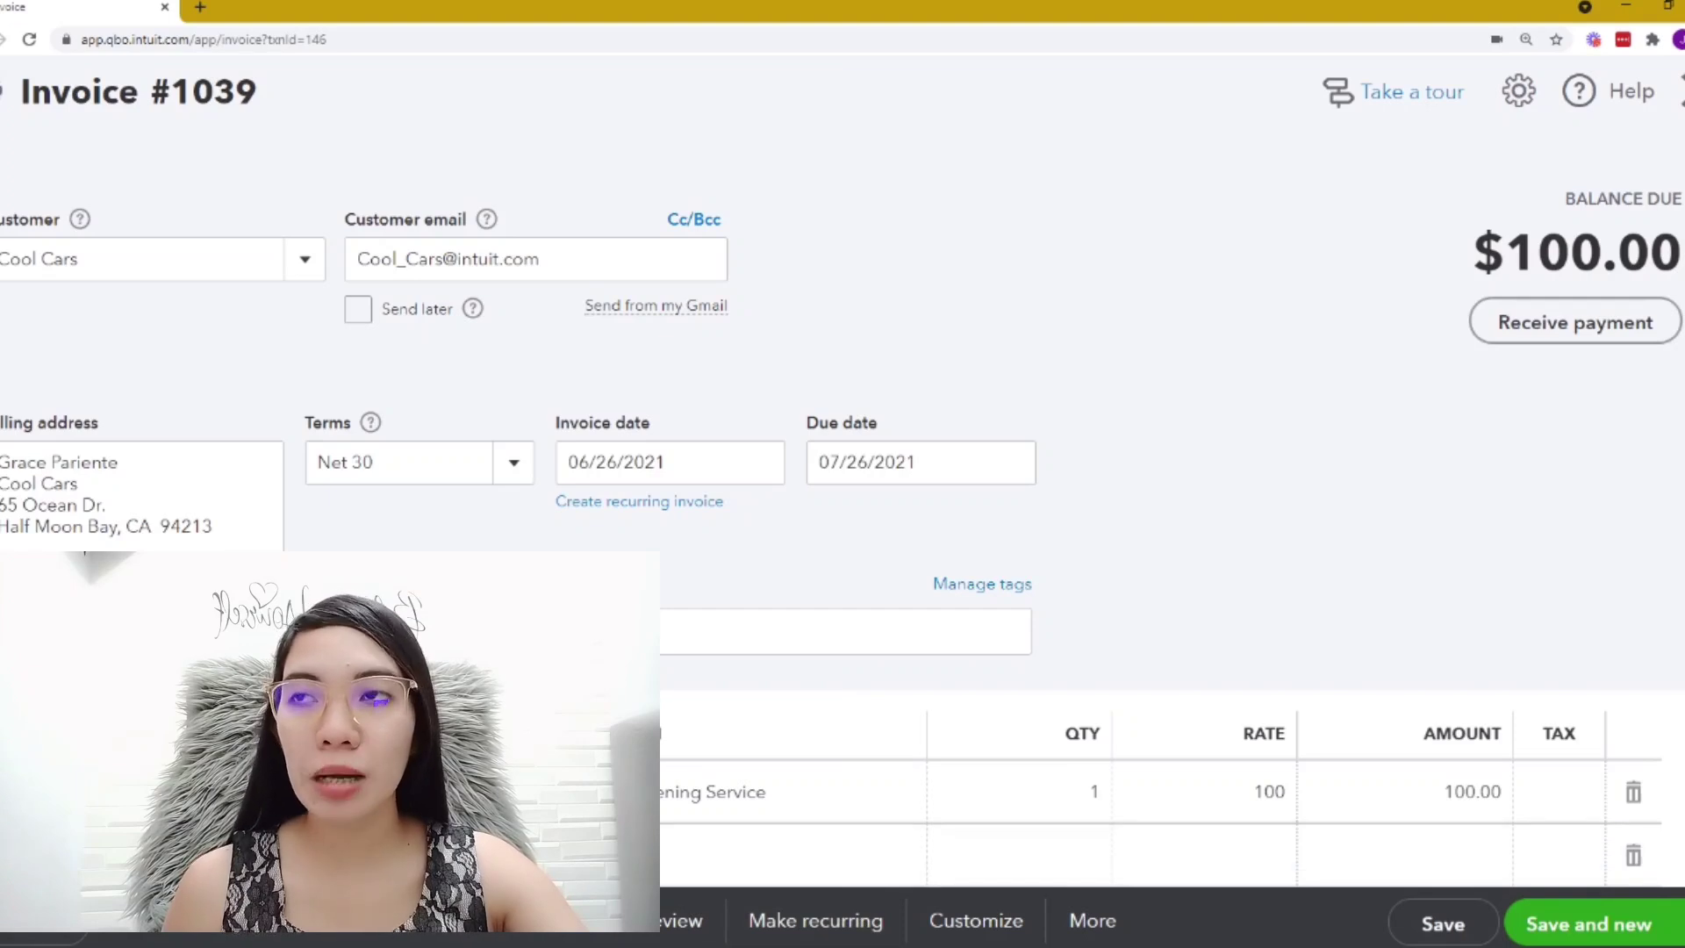
View the transaction journal of the saved invoice
{"action": "left_click", "coordinate": [1097, 932]}
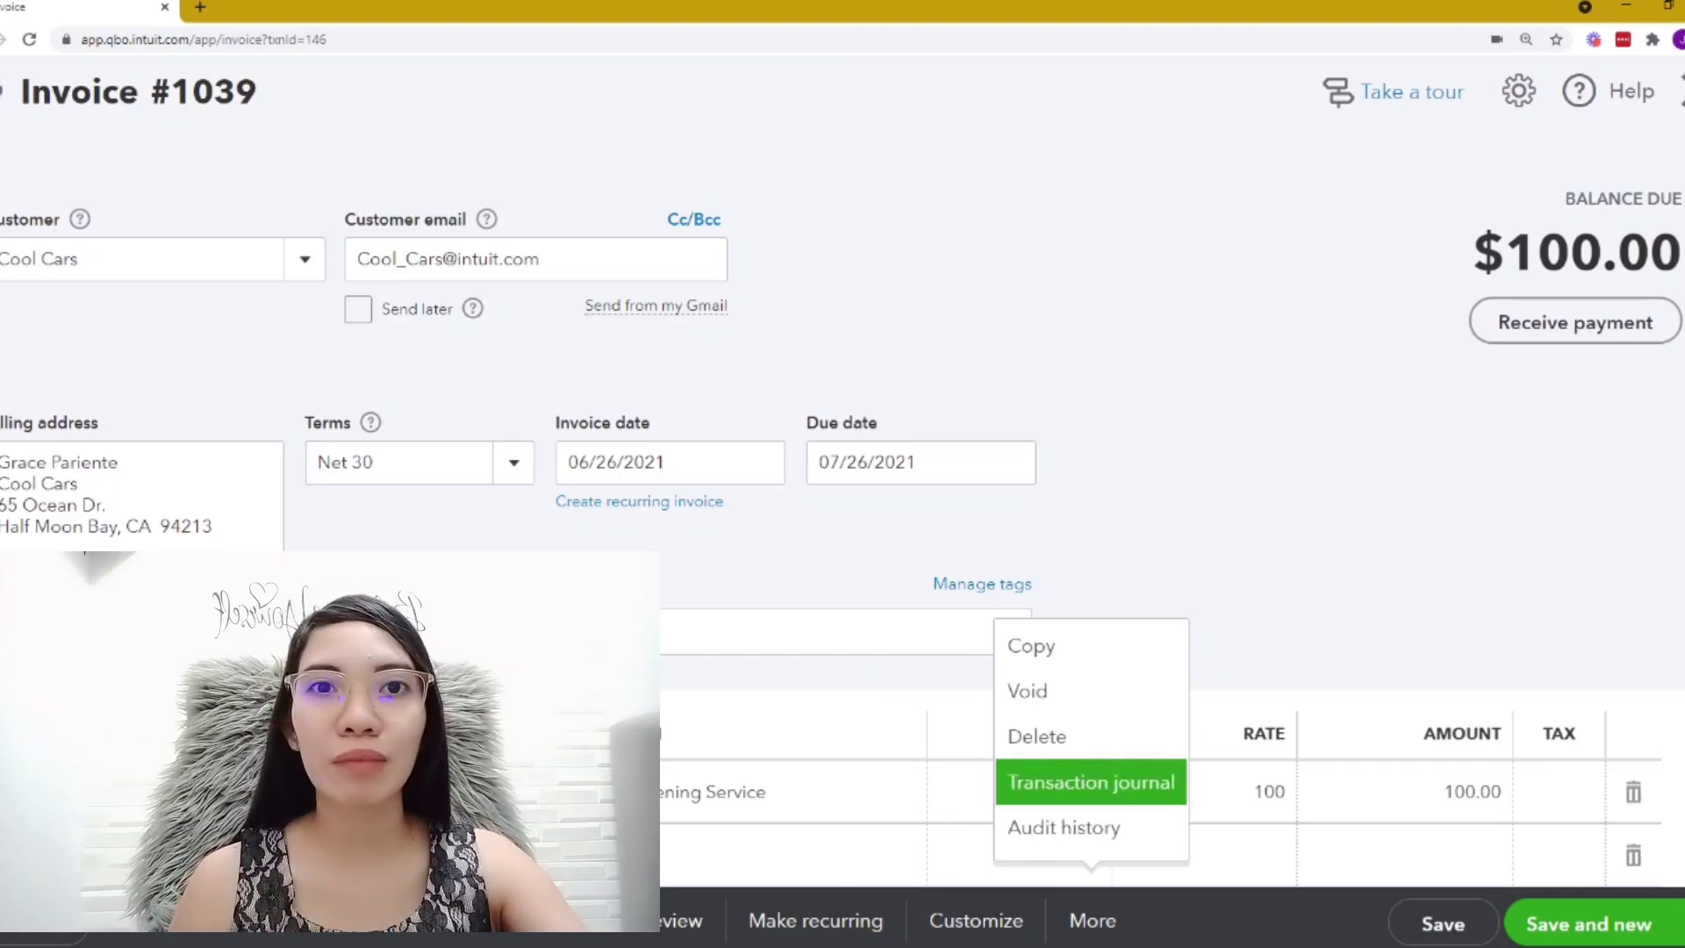
{"action": "left_click", "coordinate": [1062, 784]}
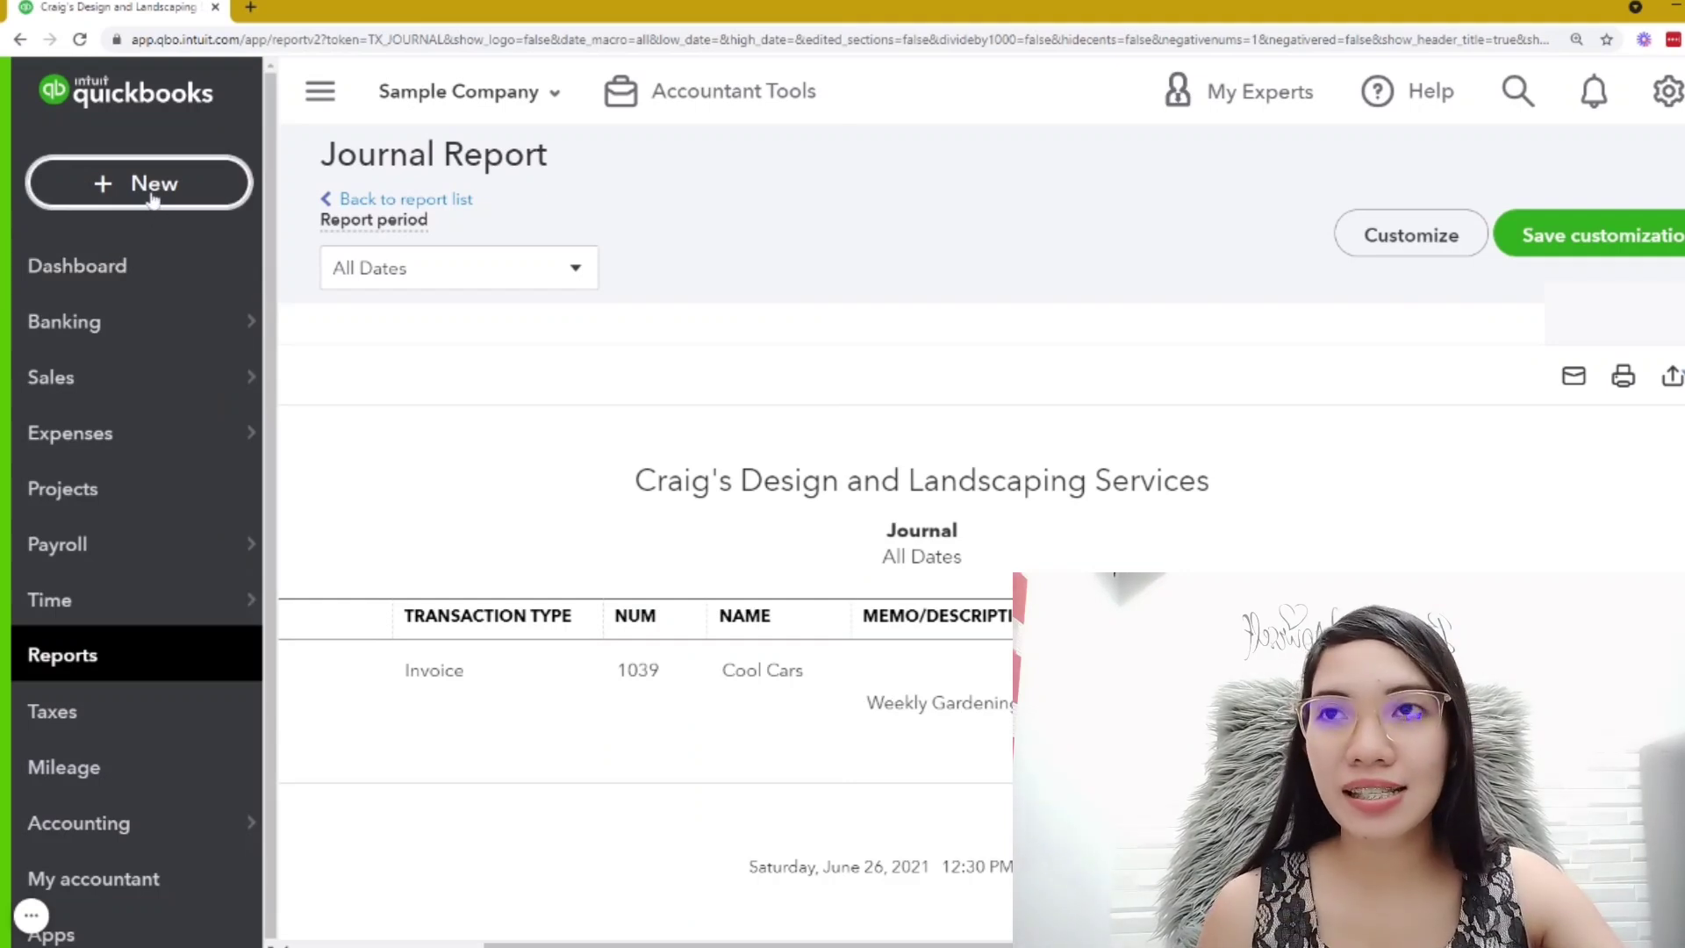
Start a new sales receipt in a separate browser tab and select Cool Cars as its customer
{"action": "left_click", "coordinate": [152, 195]}
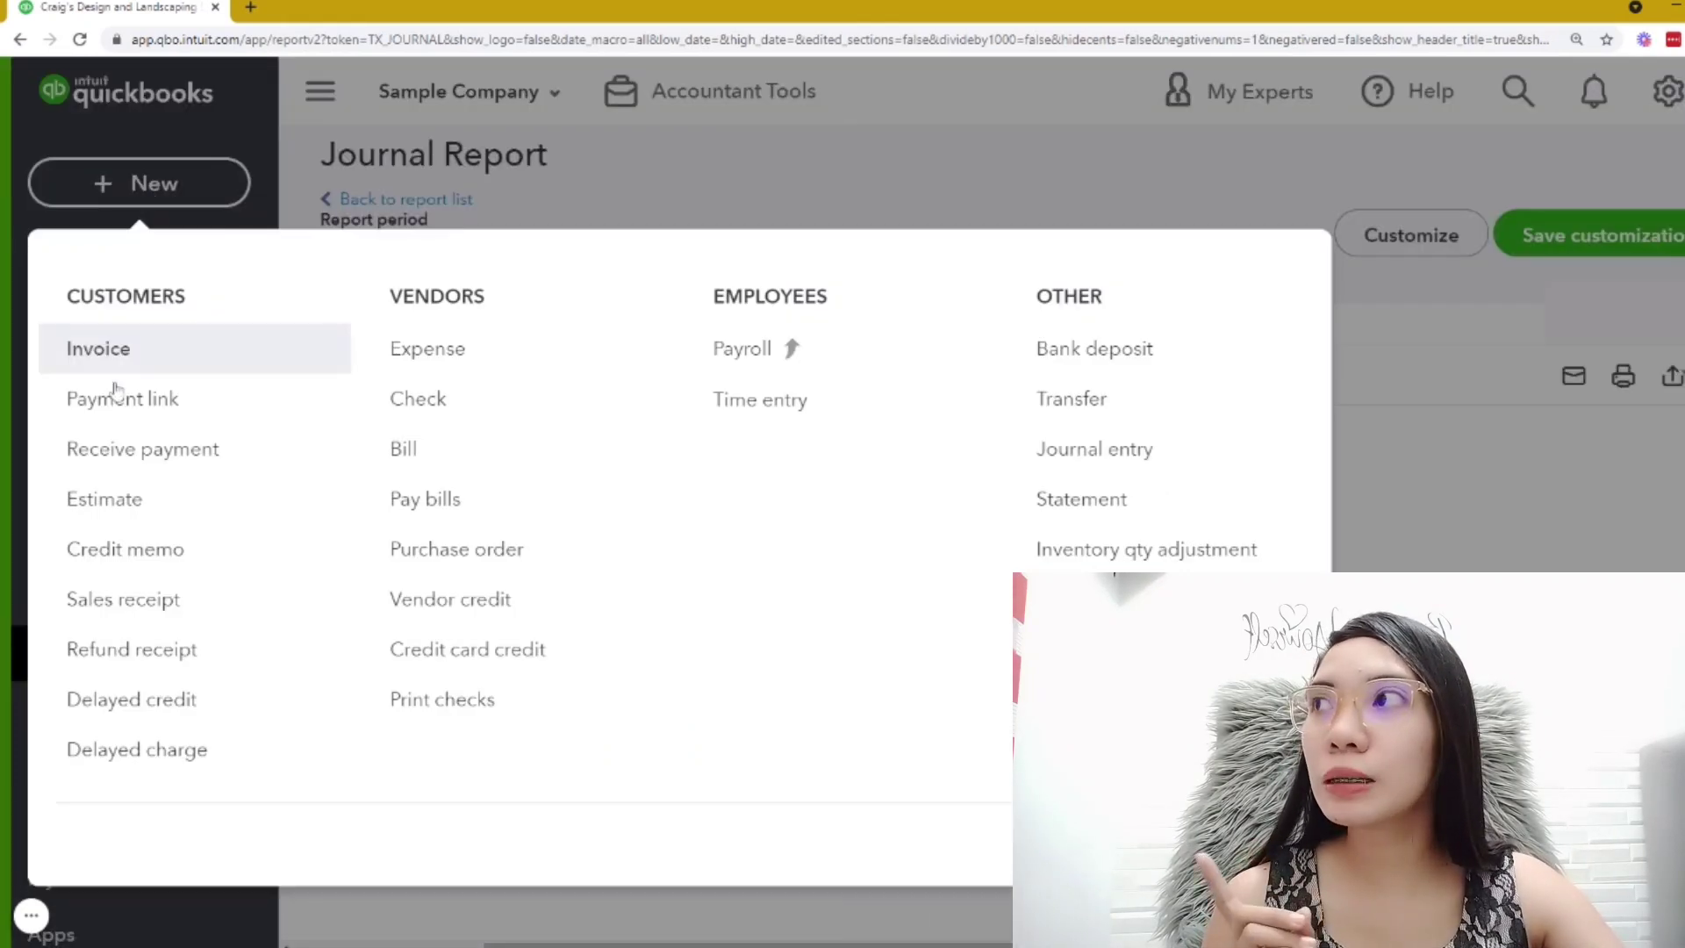
{"action": "middle_click", "coordinate": [128, 615]}
{"action": "left_click", "coordinate": [358, 6]}
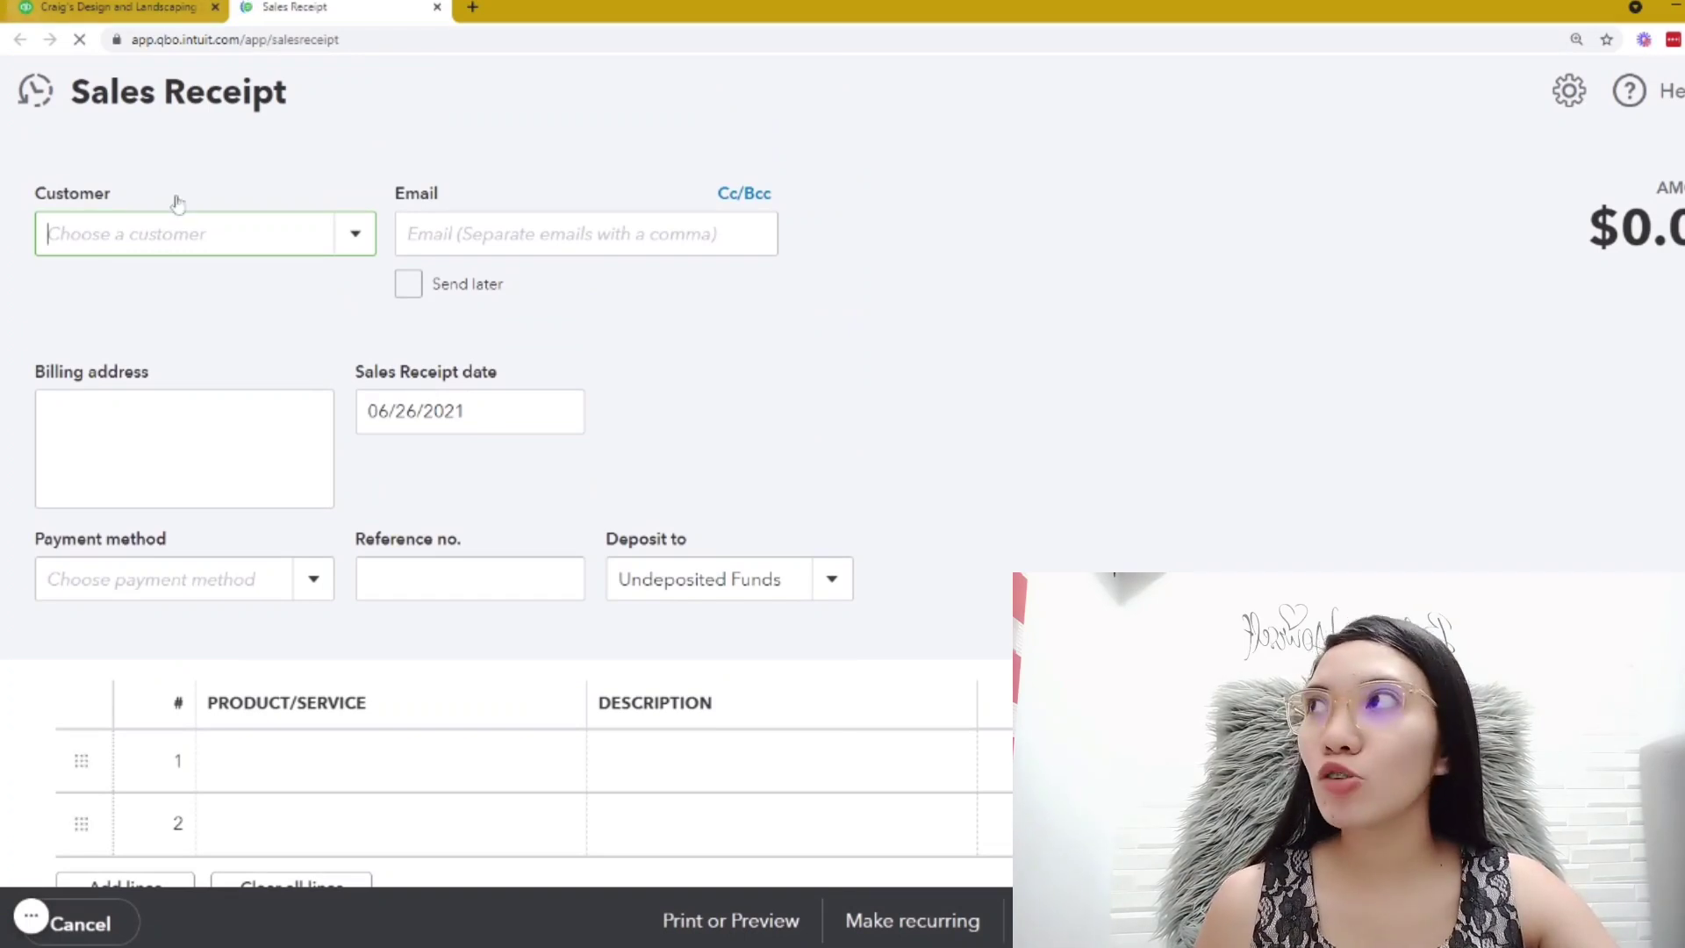
{"action": "type", "text": "C"}
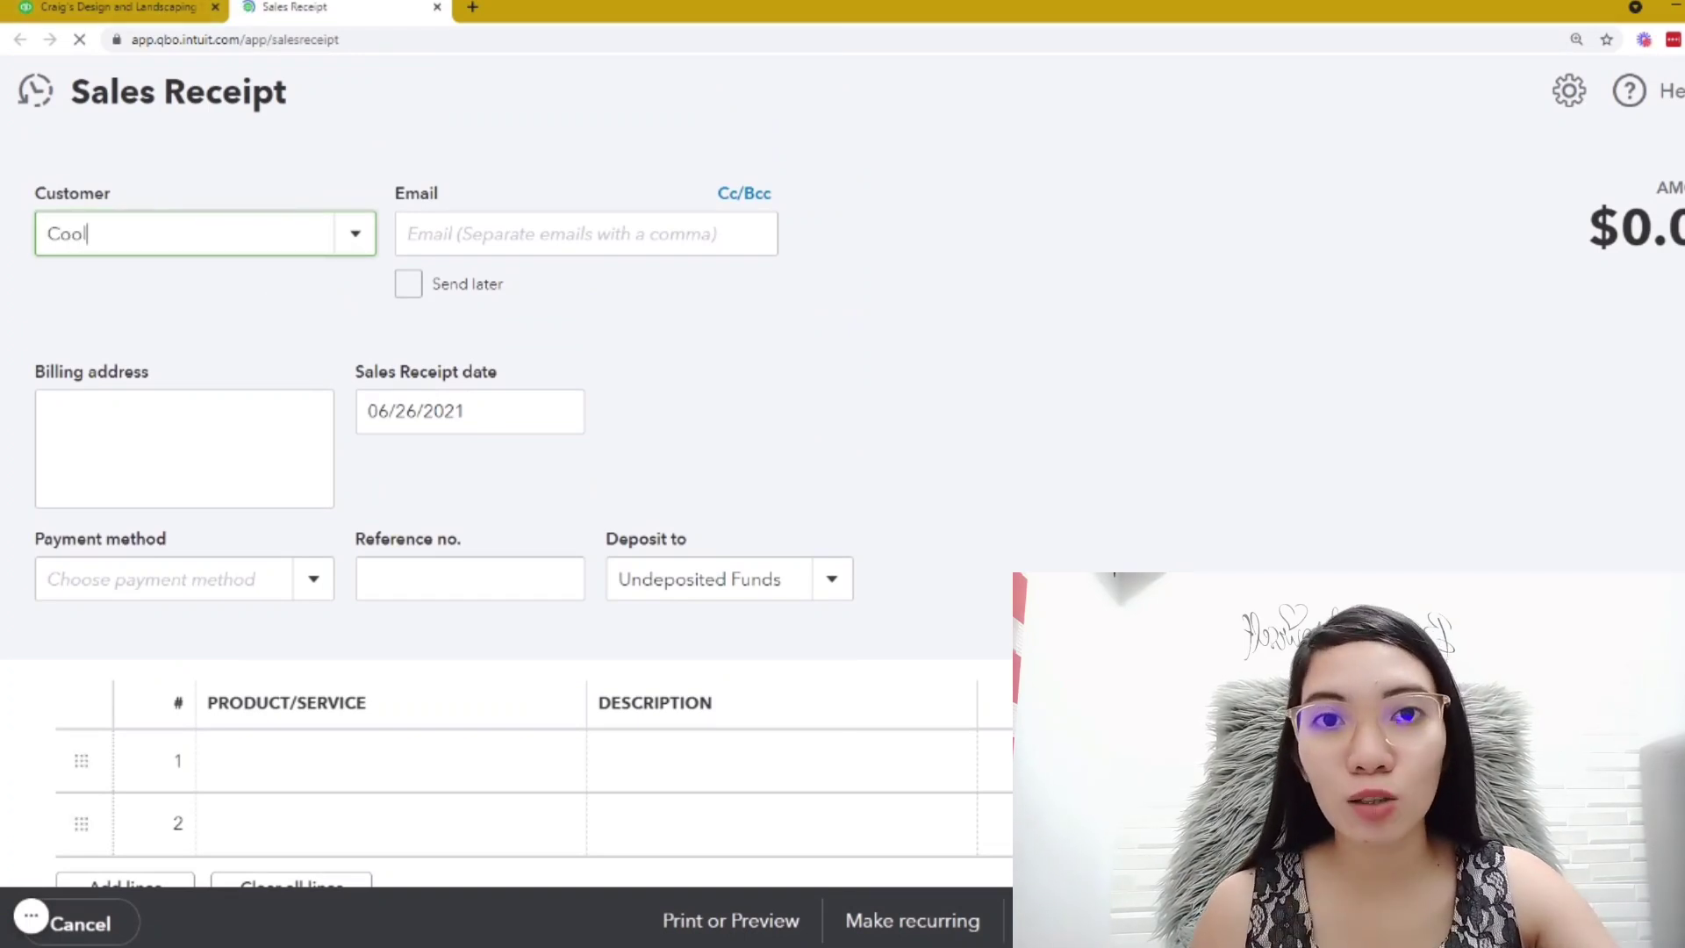
{"action": "type", "text": "ool"}
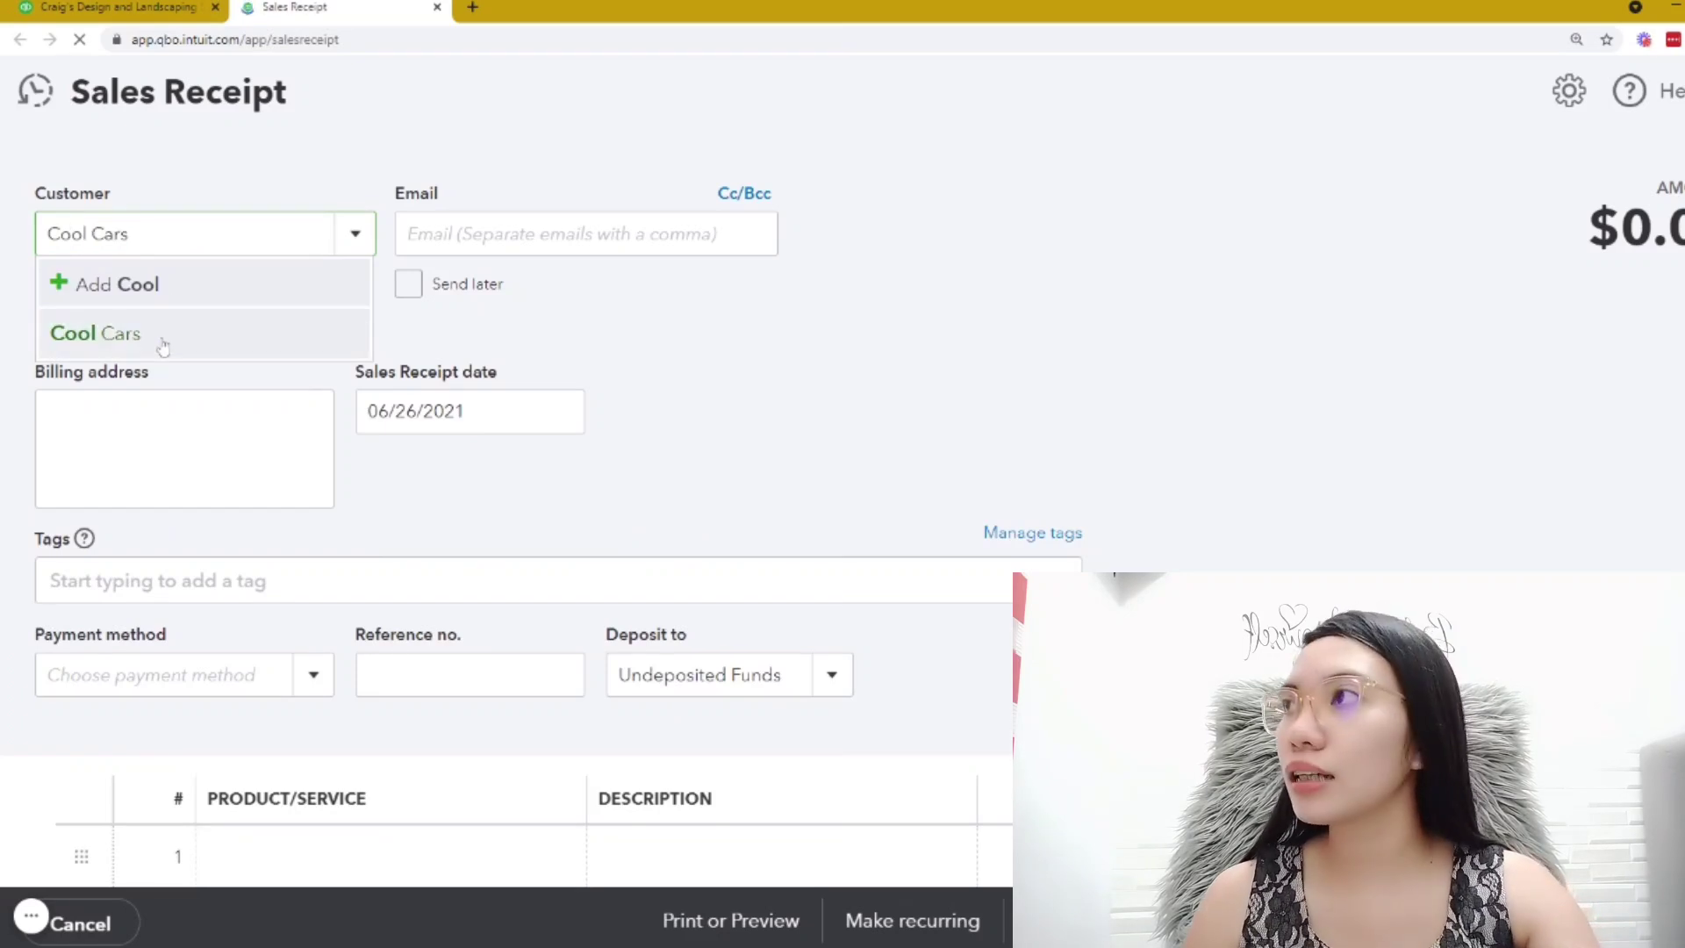
{"action": "left_click", "coordinate": [163, 341]}
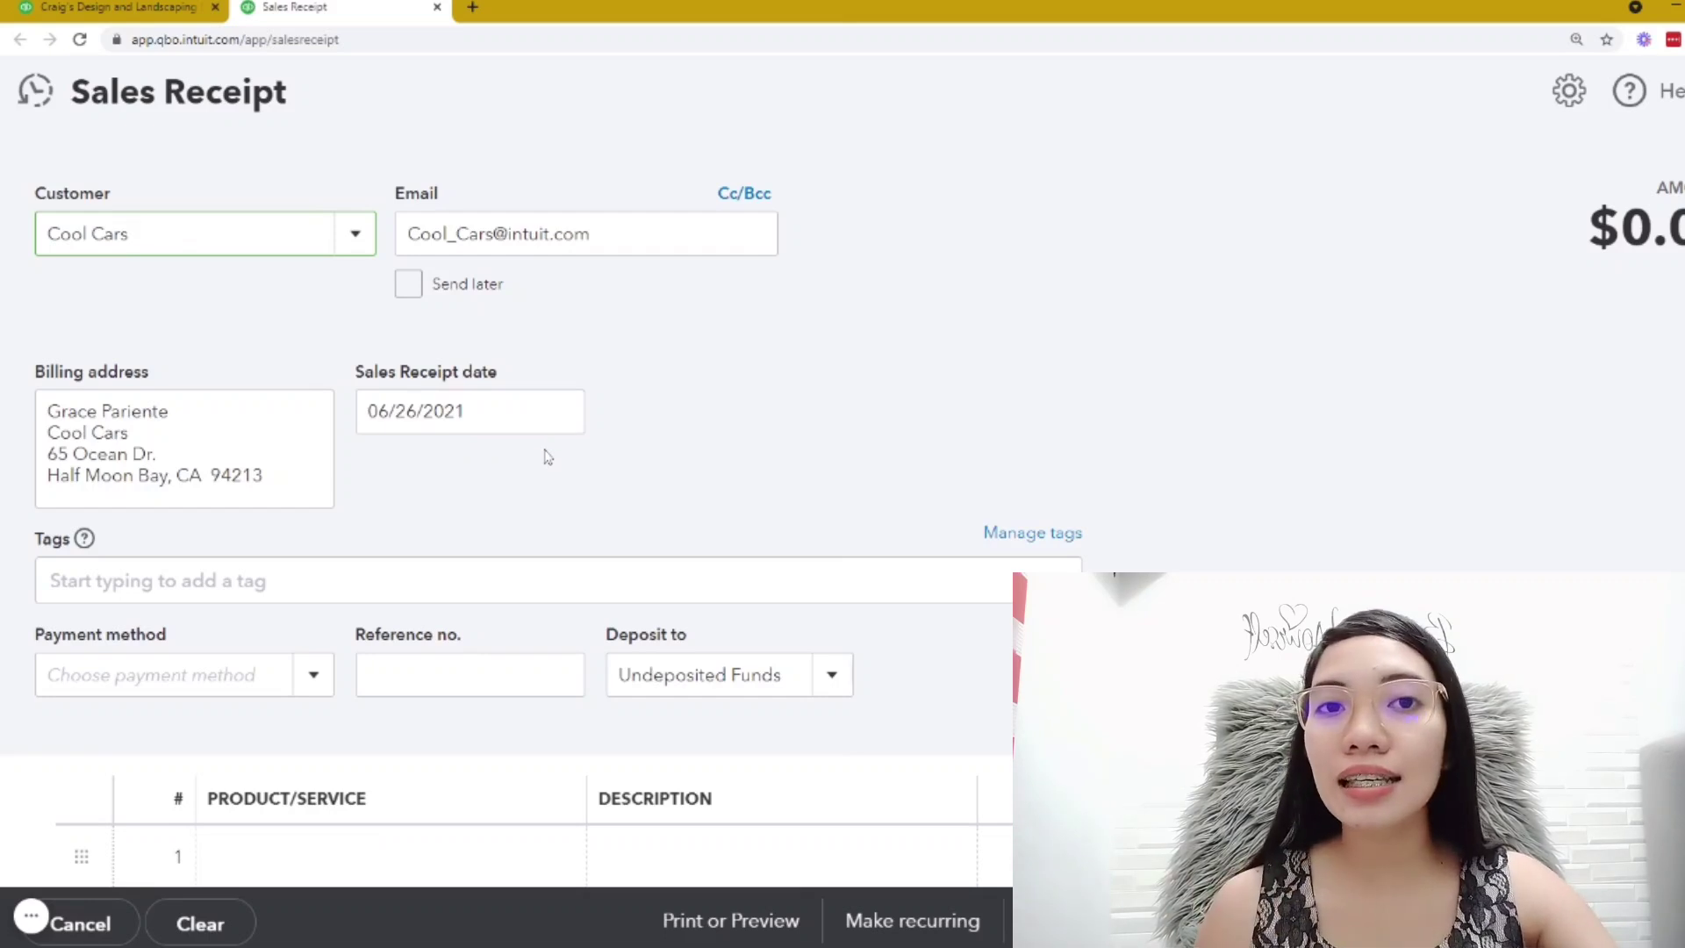
Set the sales receipt's payment method to Check and its deposit account to Checking
{"action": "scroll", "coordinate": [546, 461], "scroll_direction": "down", "scroll_amount": 1}
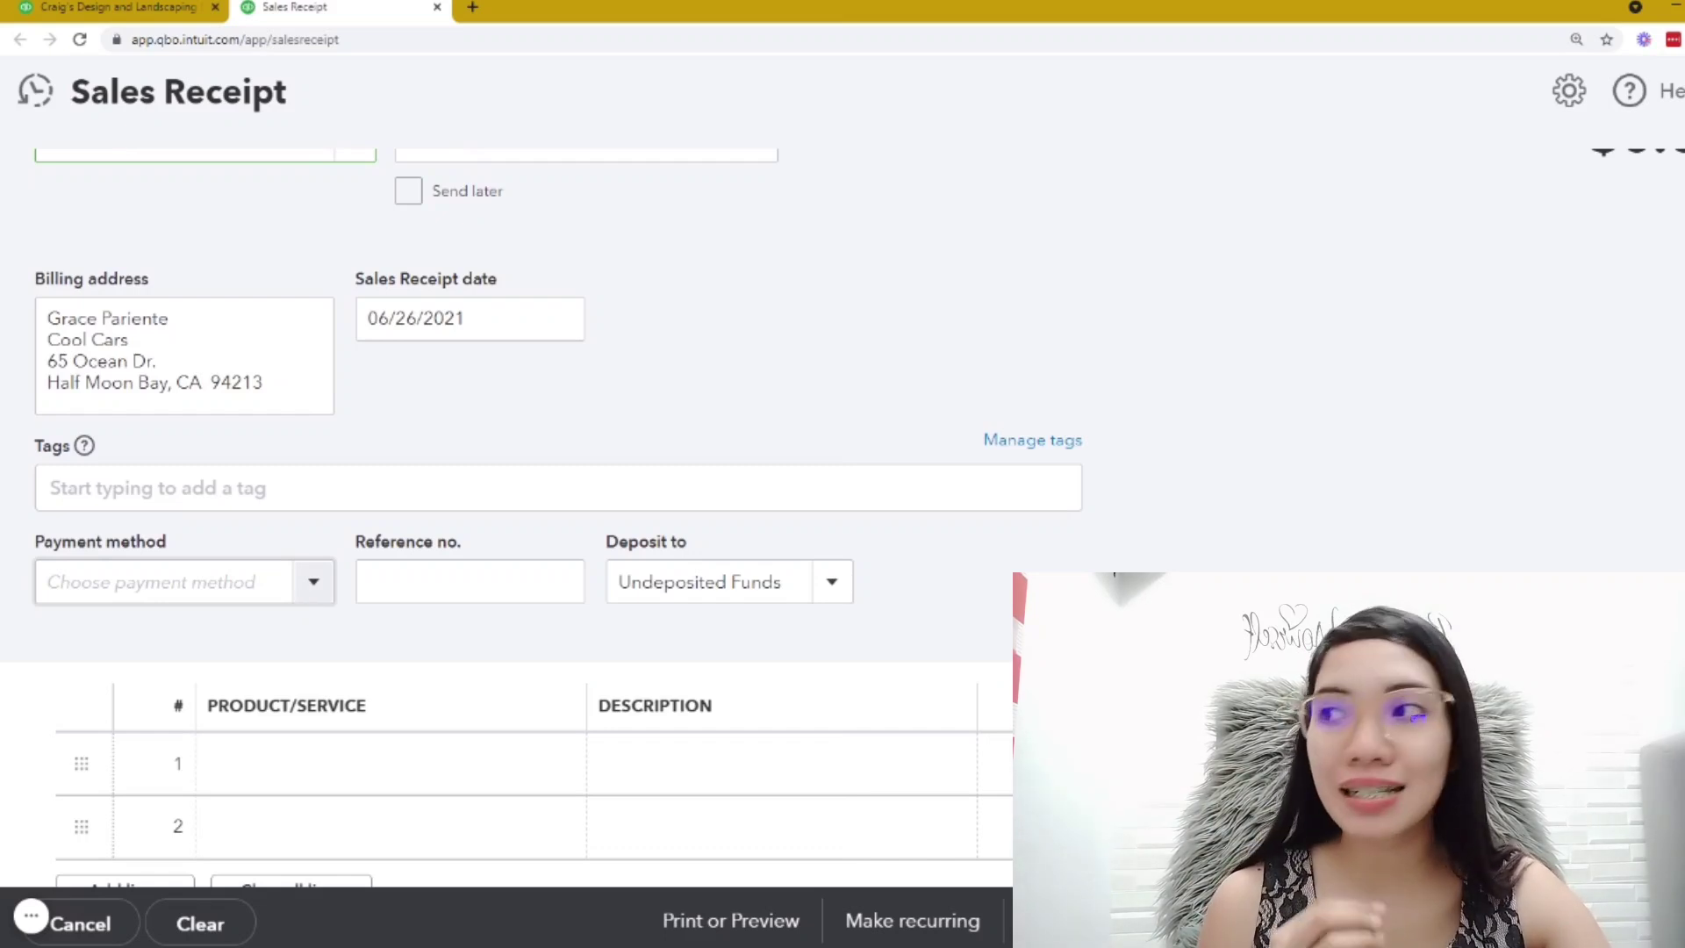
{"action": "left_click", "coordinate": [306, 597]}
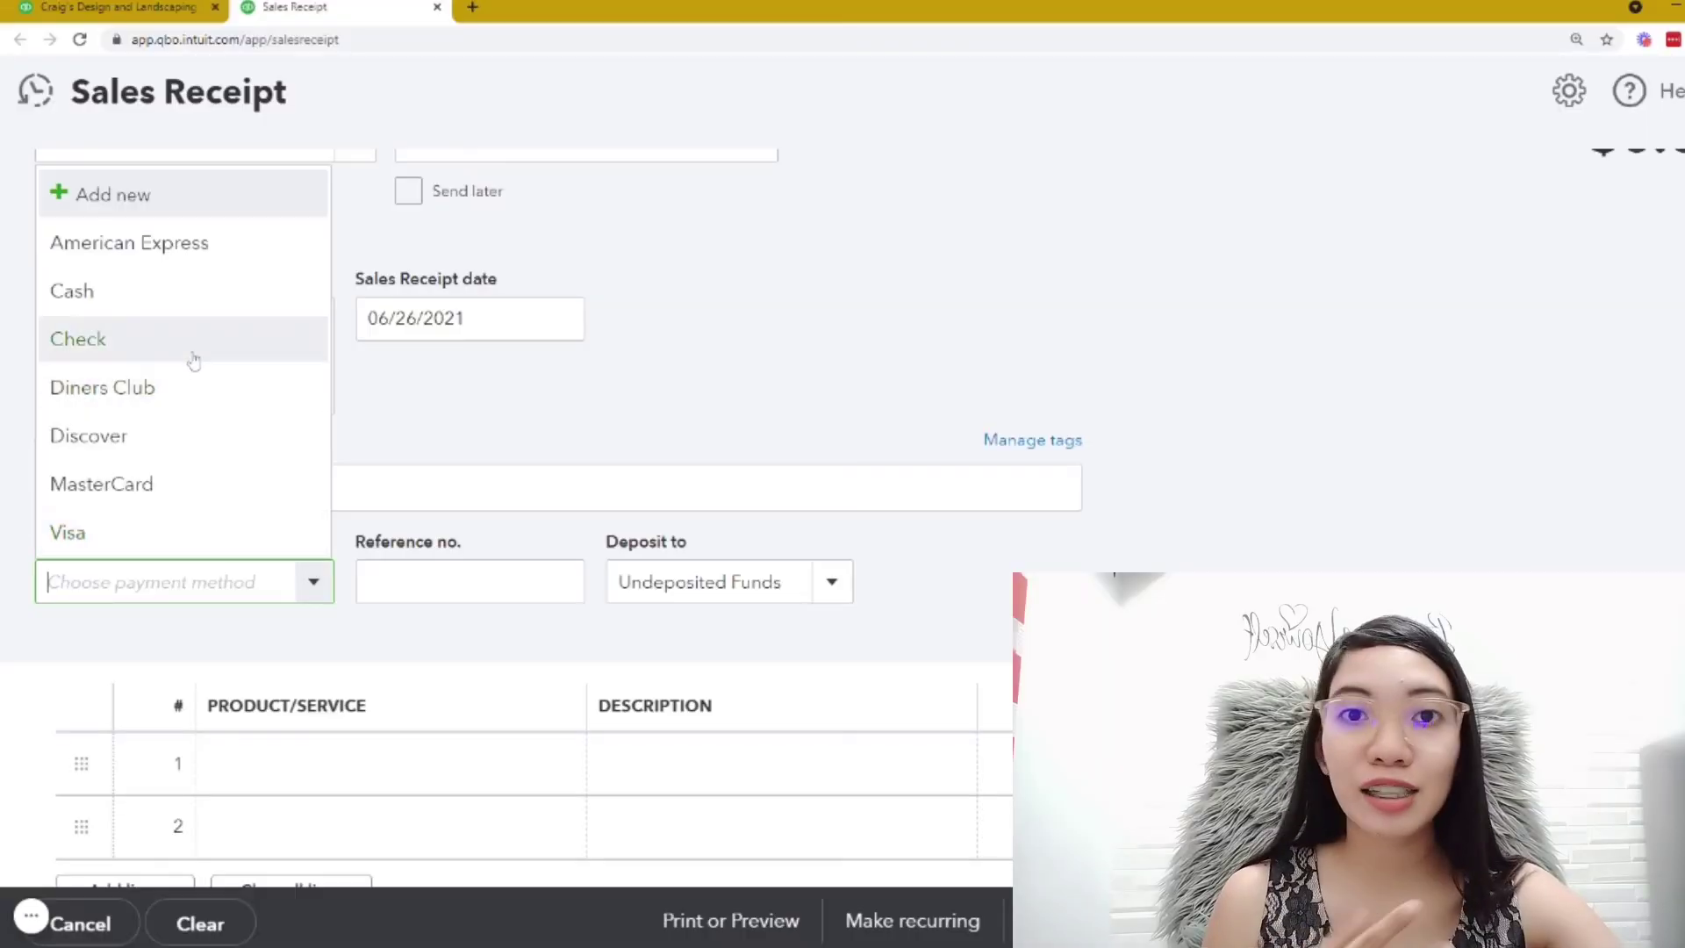
{"action": "left_click", "coordinate": [193, 361]}
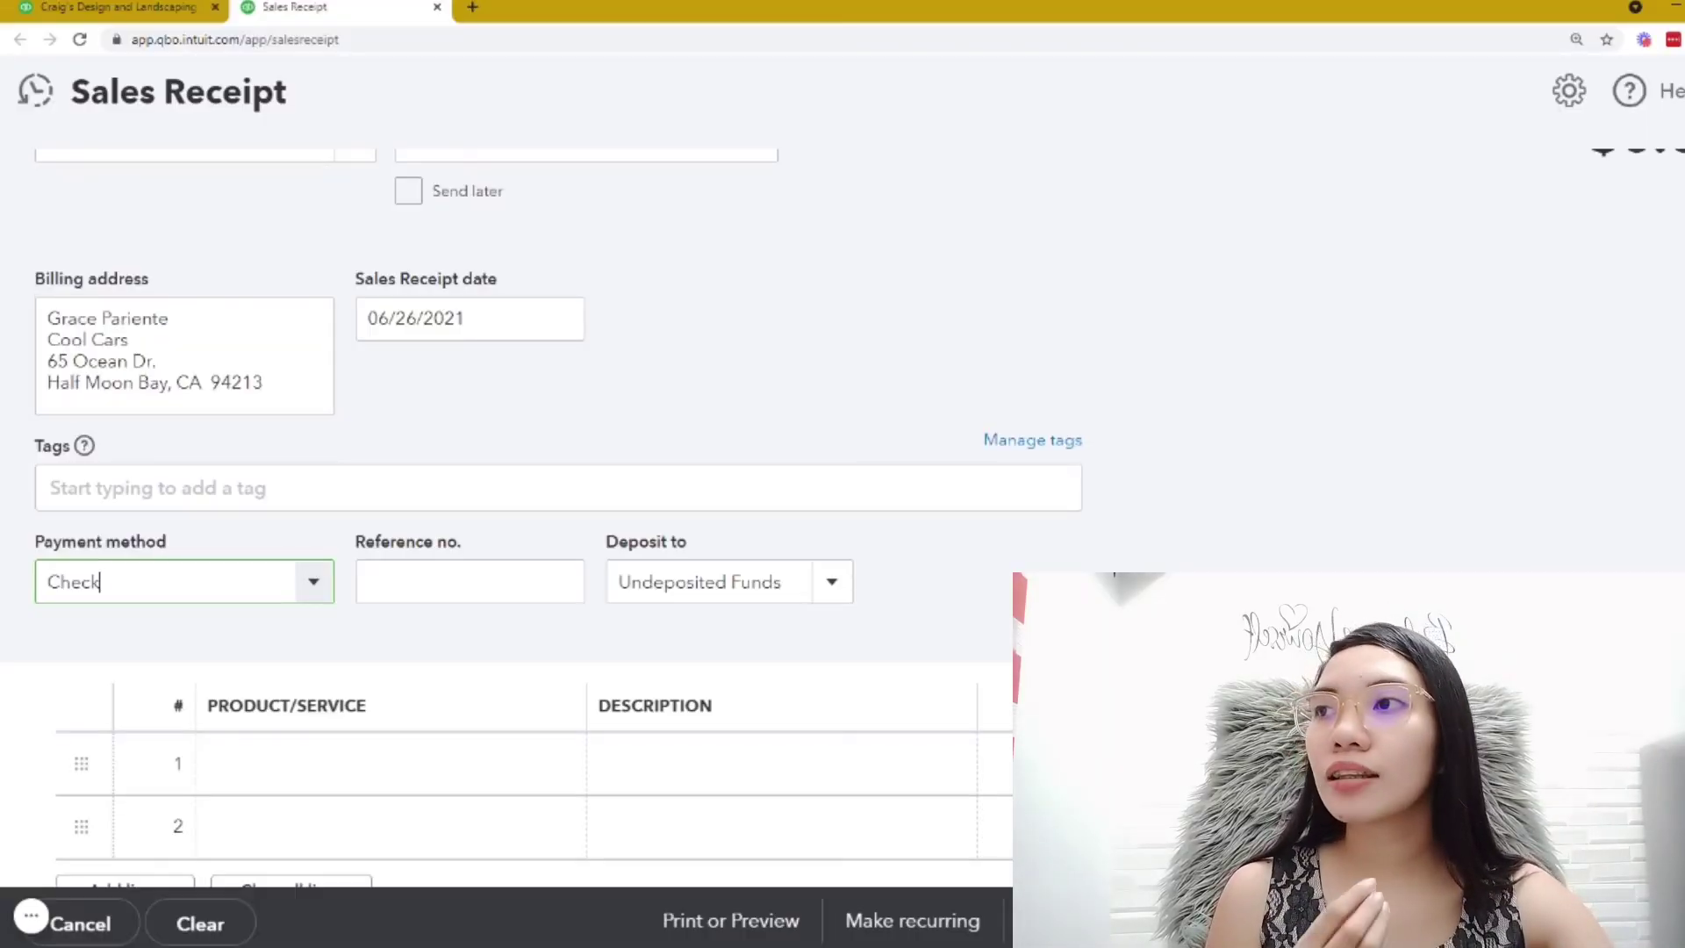
{"action": "left_click", "coordinate": [821, 590]}
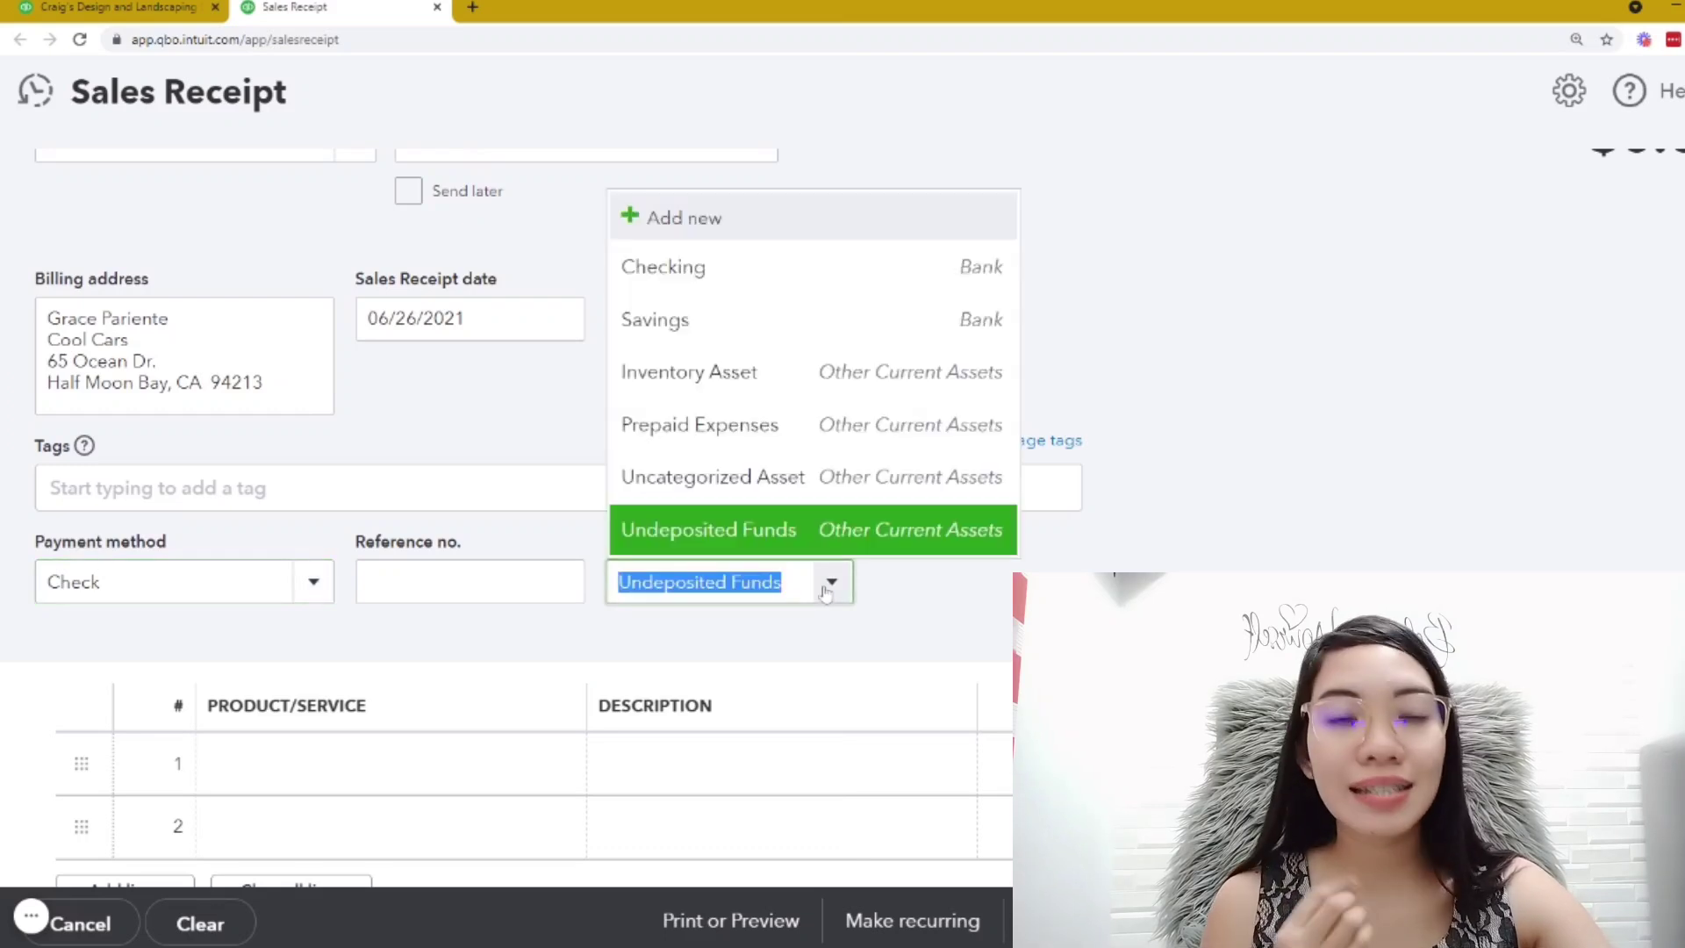
{"action": "left_click", "coordinate": [747, 277]}
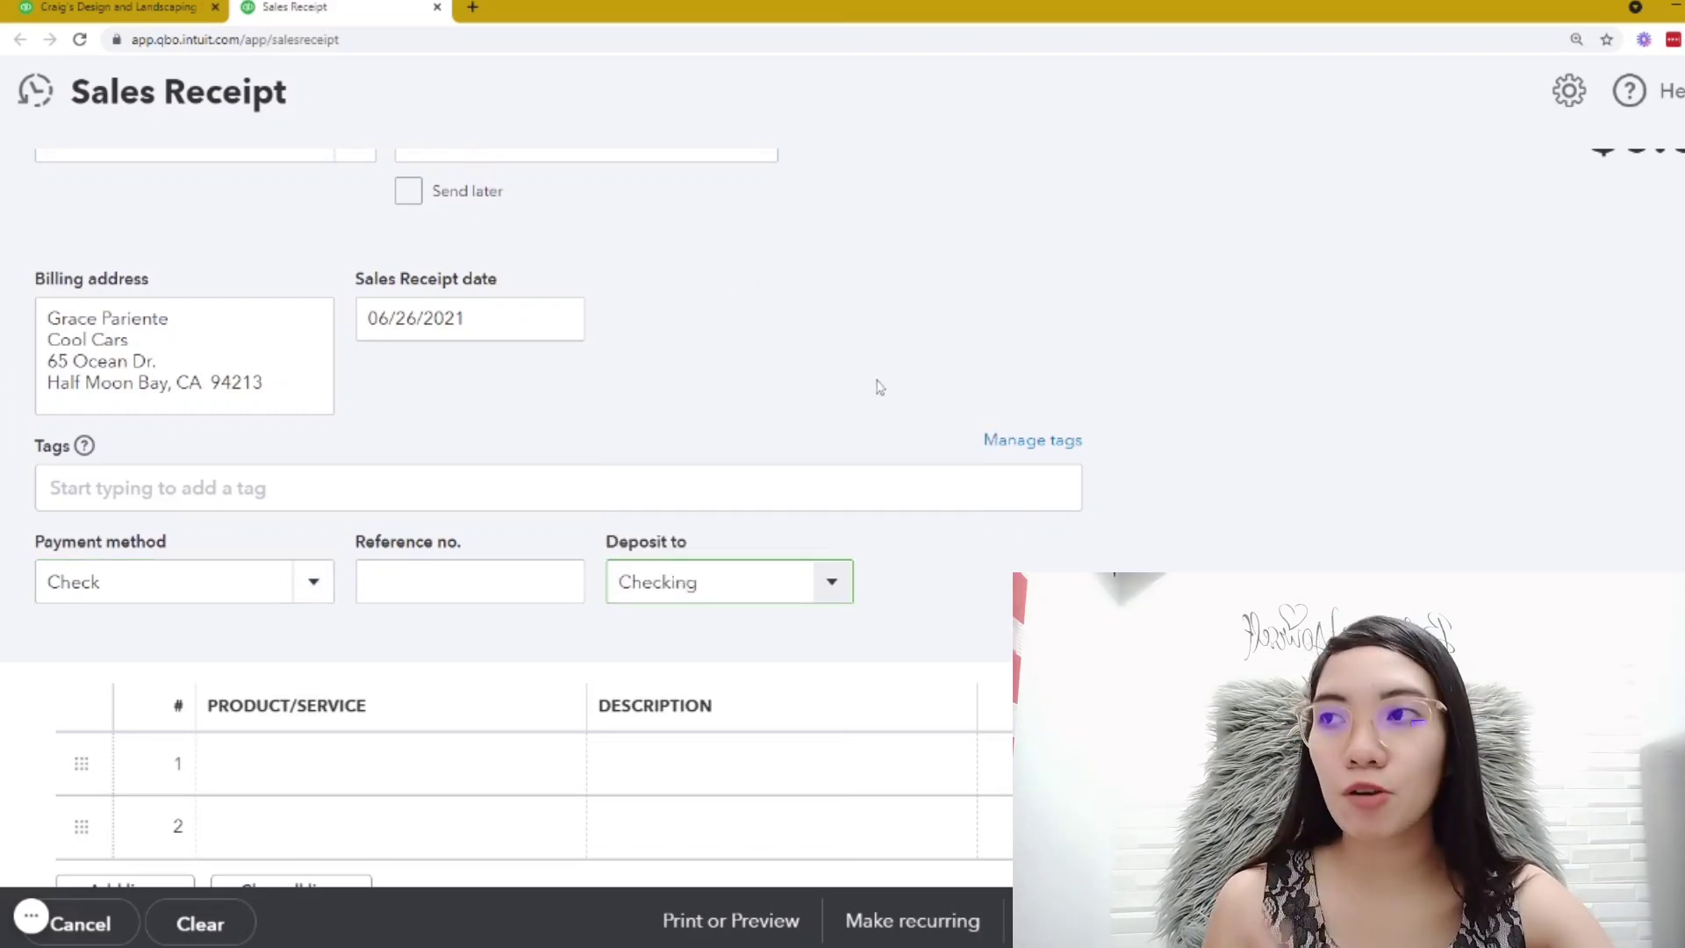
{"action": "scroll", "coordinate": [875, 379], "scroll_direction": "down", "scroll_amount": 2}
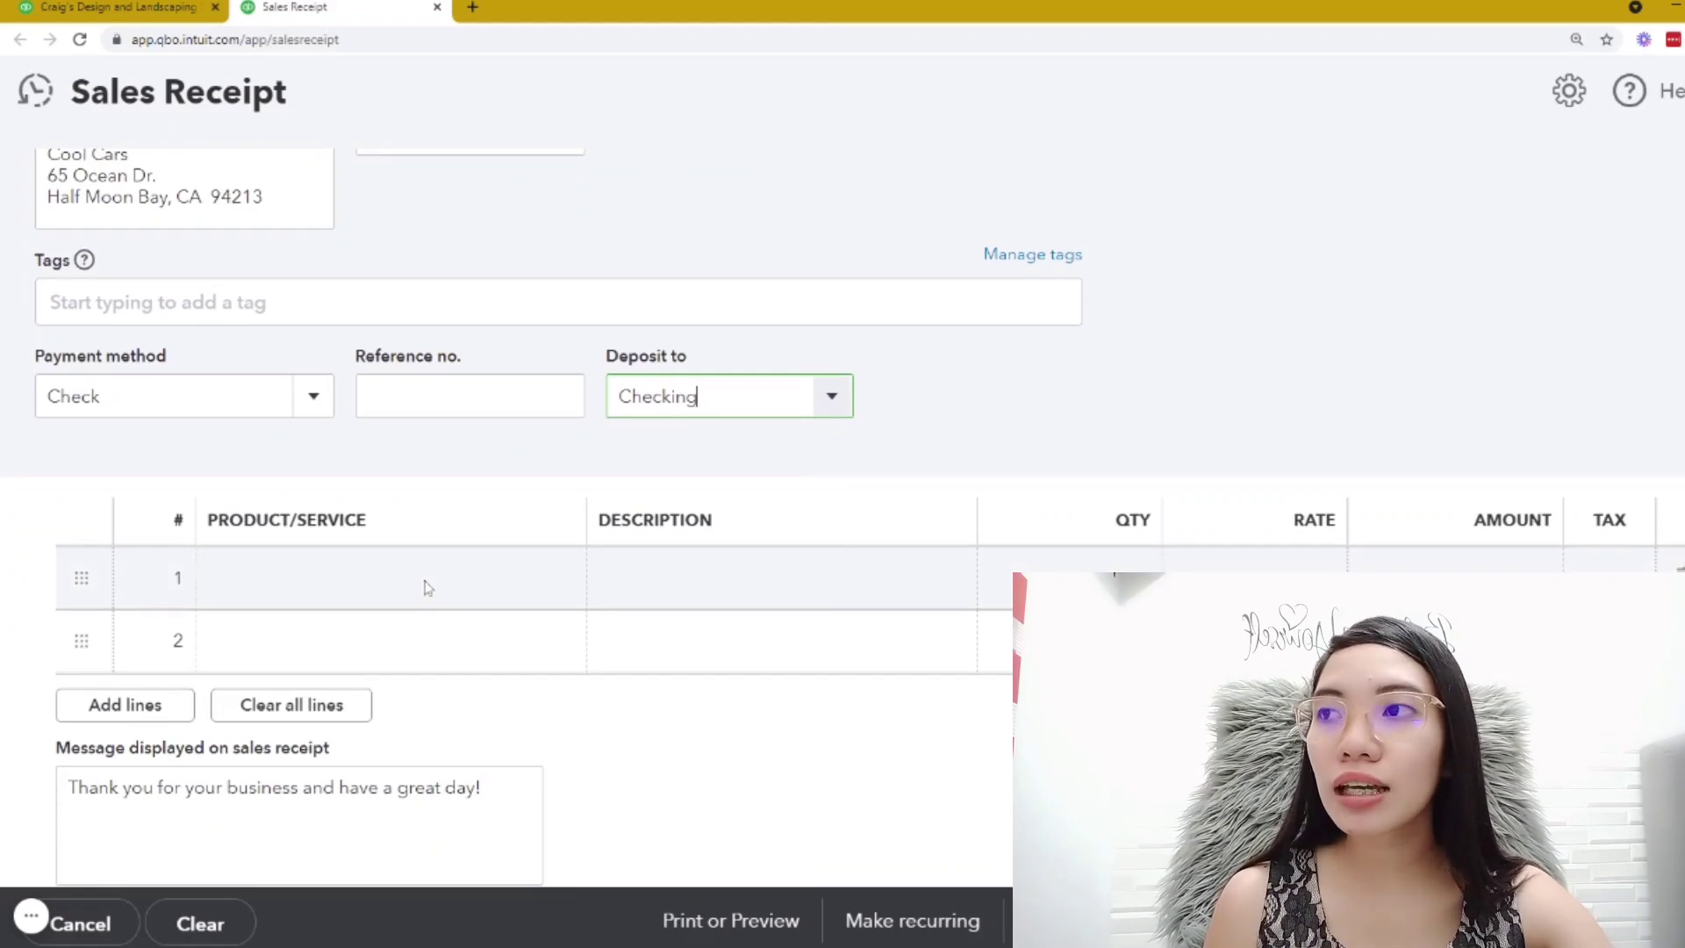
{"action": "left_click", "coordinate": [832, 394]}
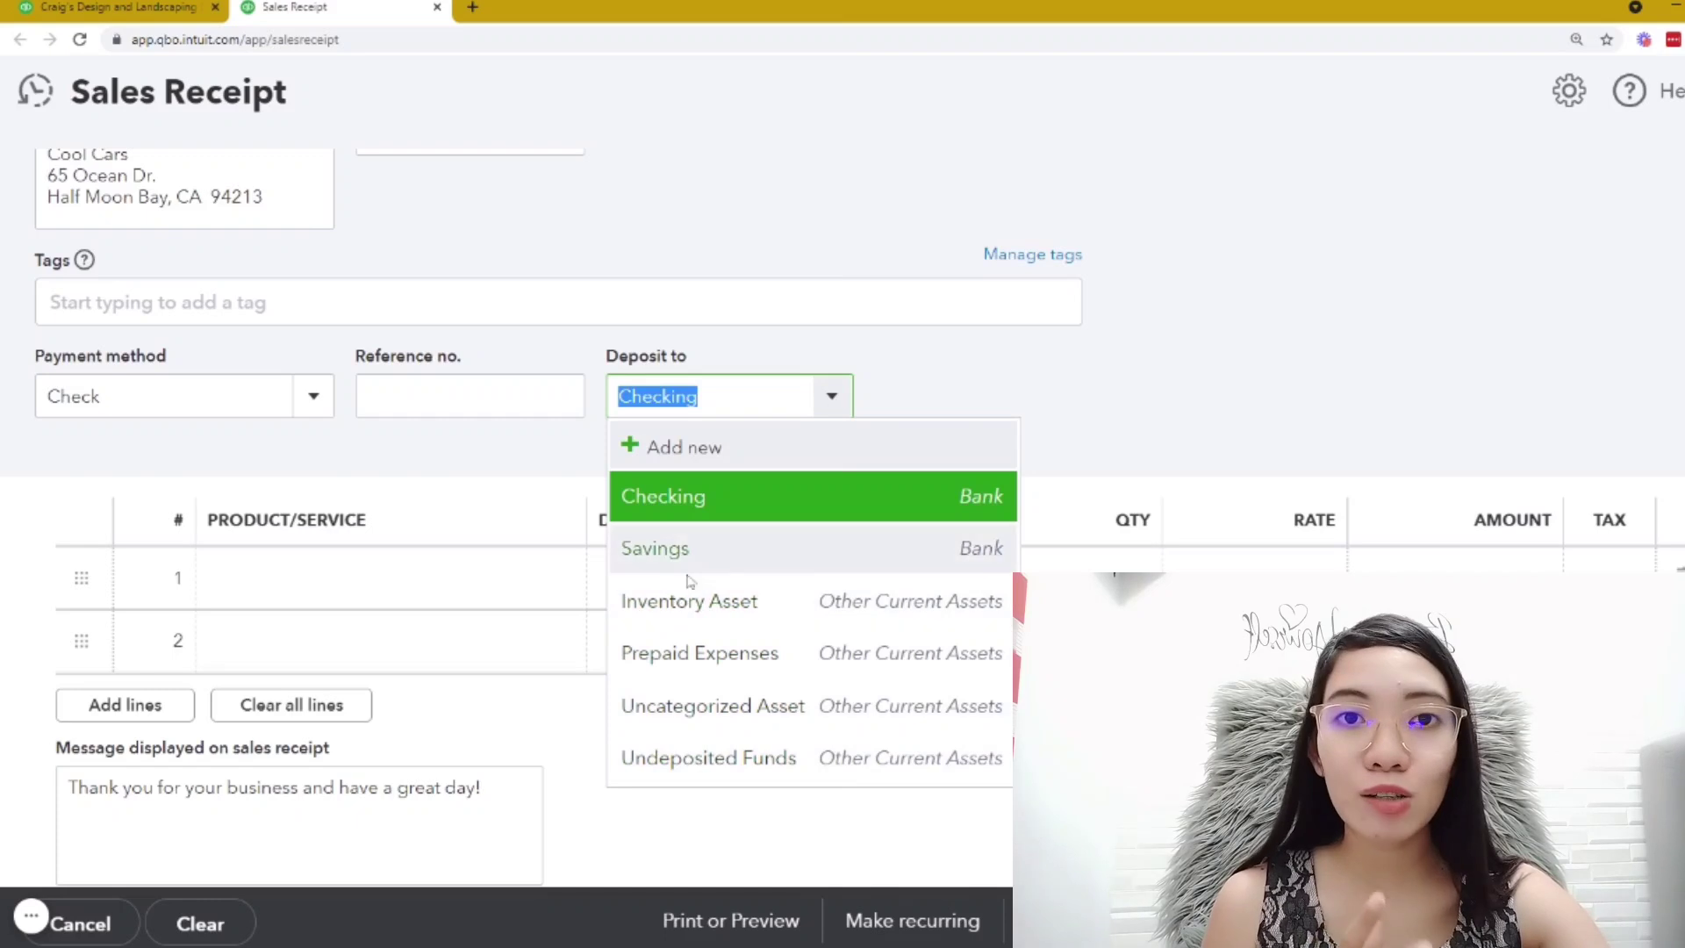
{"action": "left_click", "coordinate": [489, 459]}
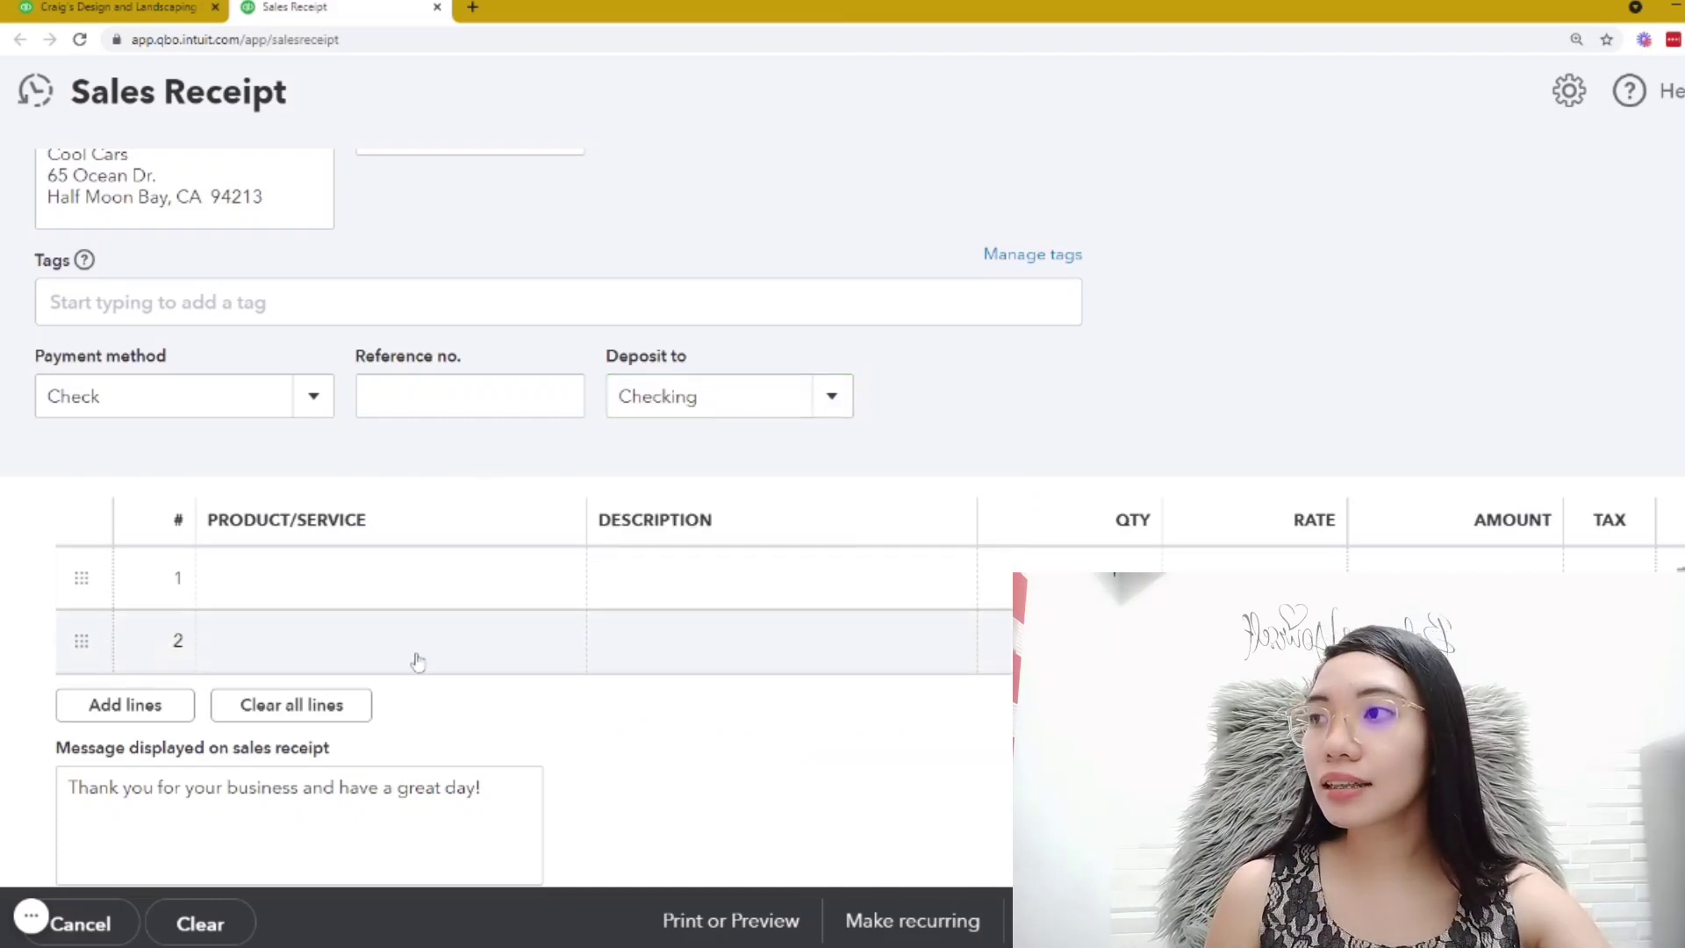
Add the Gardening service to the first sales receipt line with a rate of 100
{"action": "left_click", "coordinate": [420, 596]}
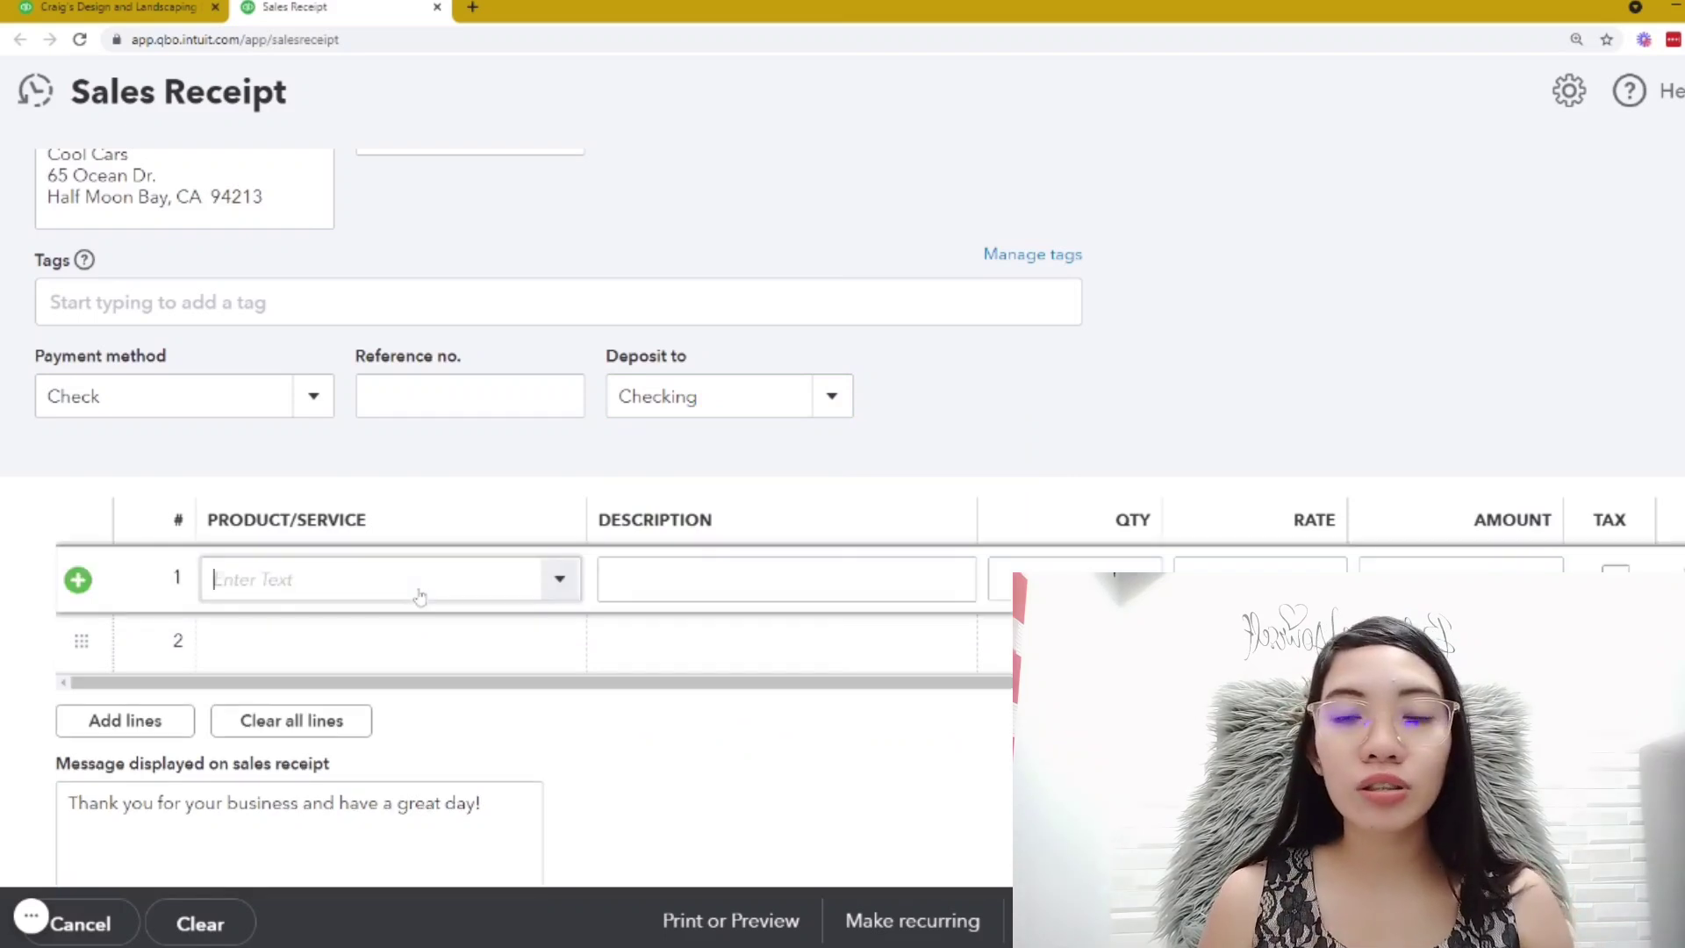
{"action": "left_click", "coordinate": [560, 590]}
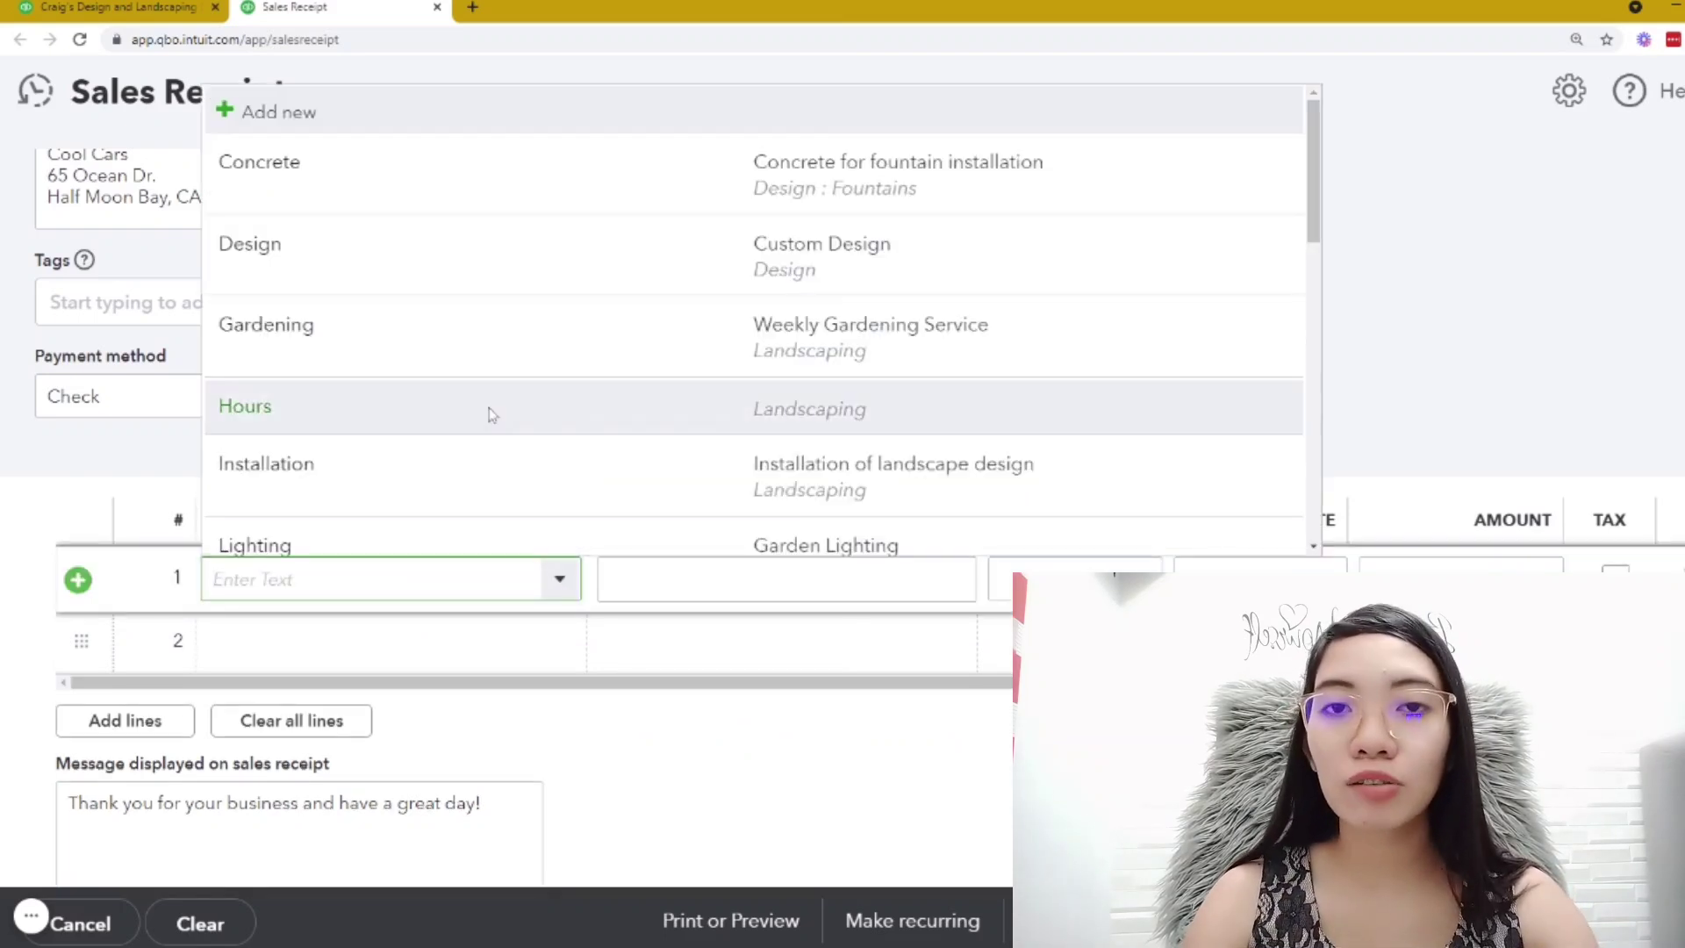
{"action": "left_click", "coordinate": [474, 341]}
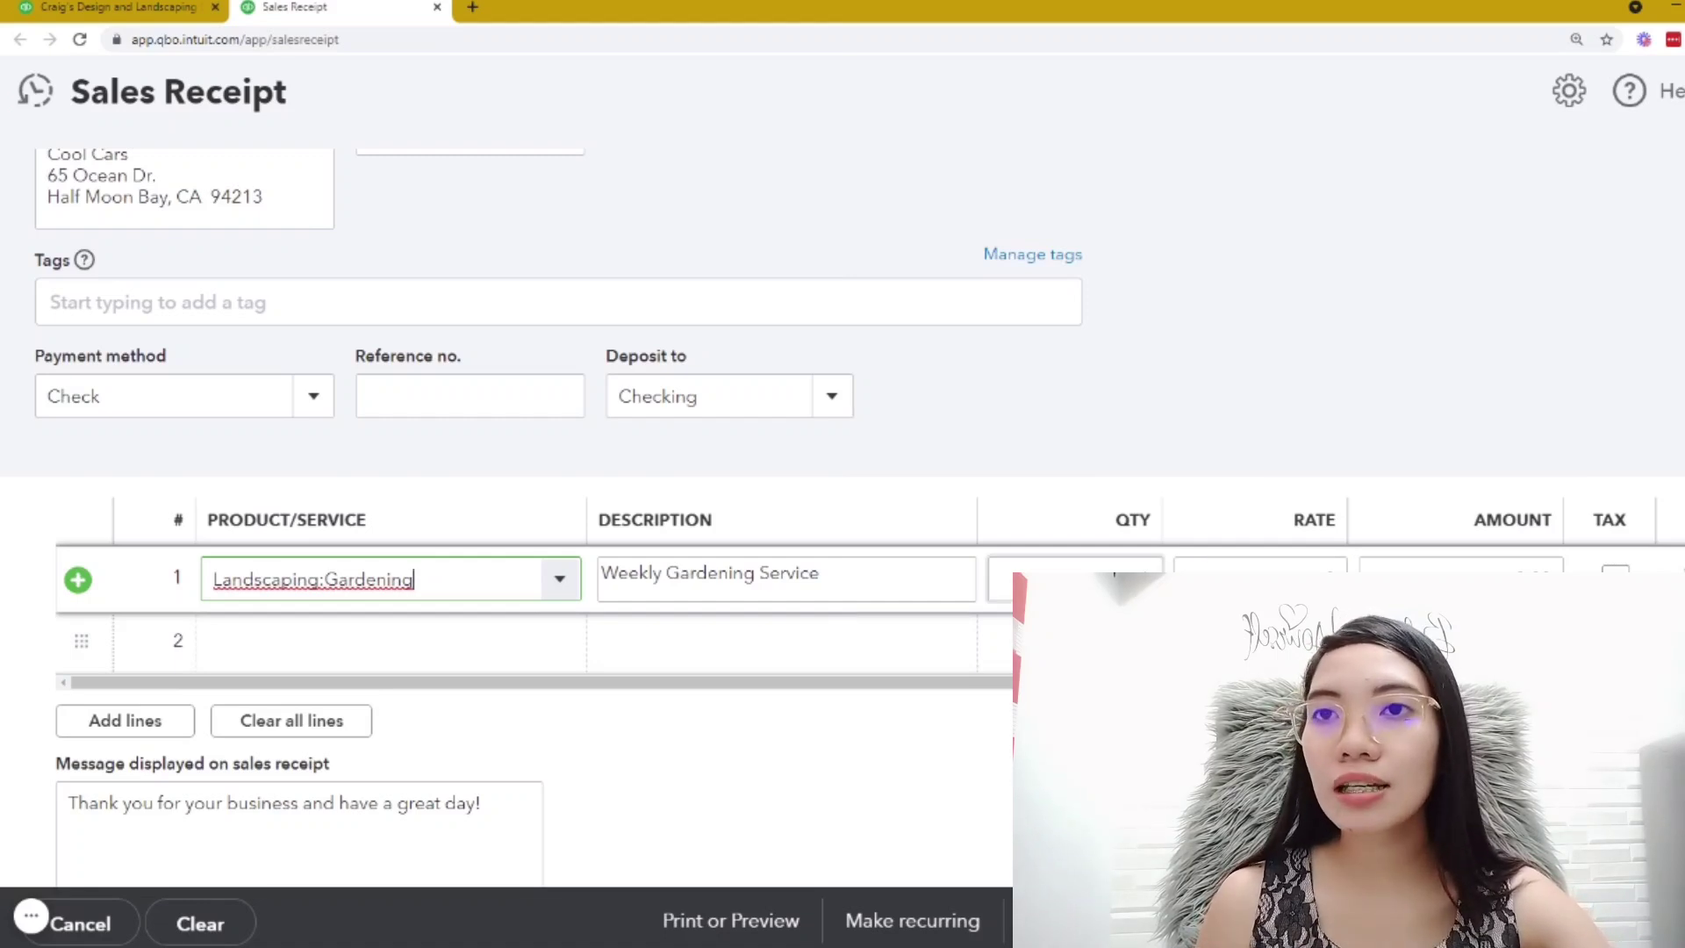
{"action": "left_click", "coordinate": [1260, 579]}
{"action": "type", "text": "1"}
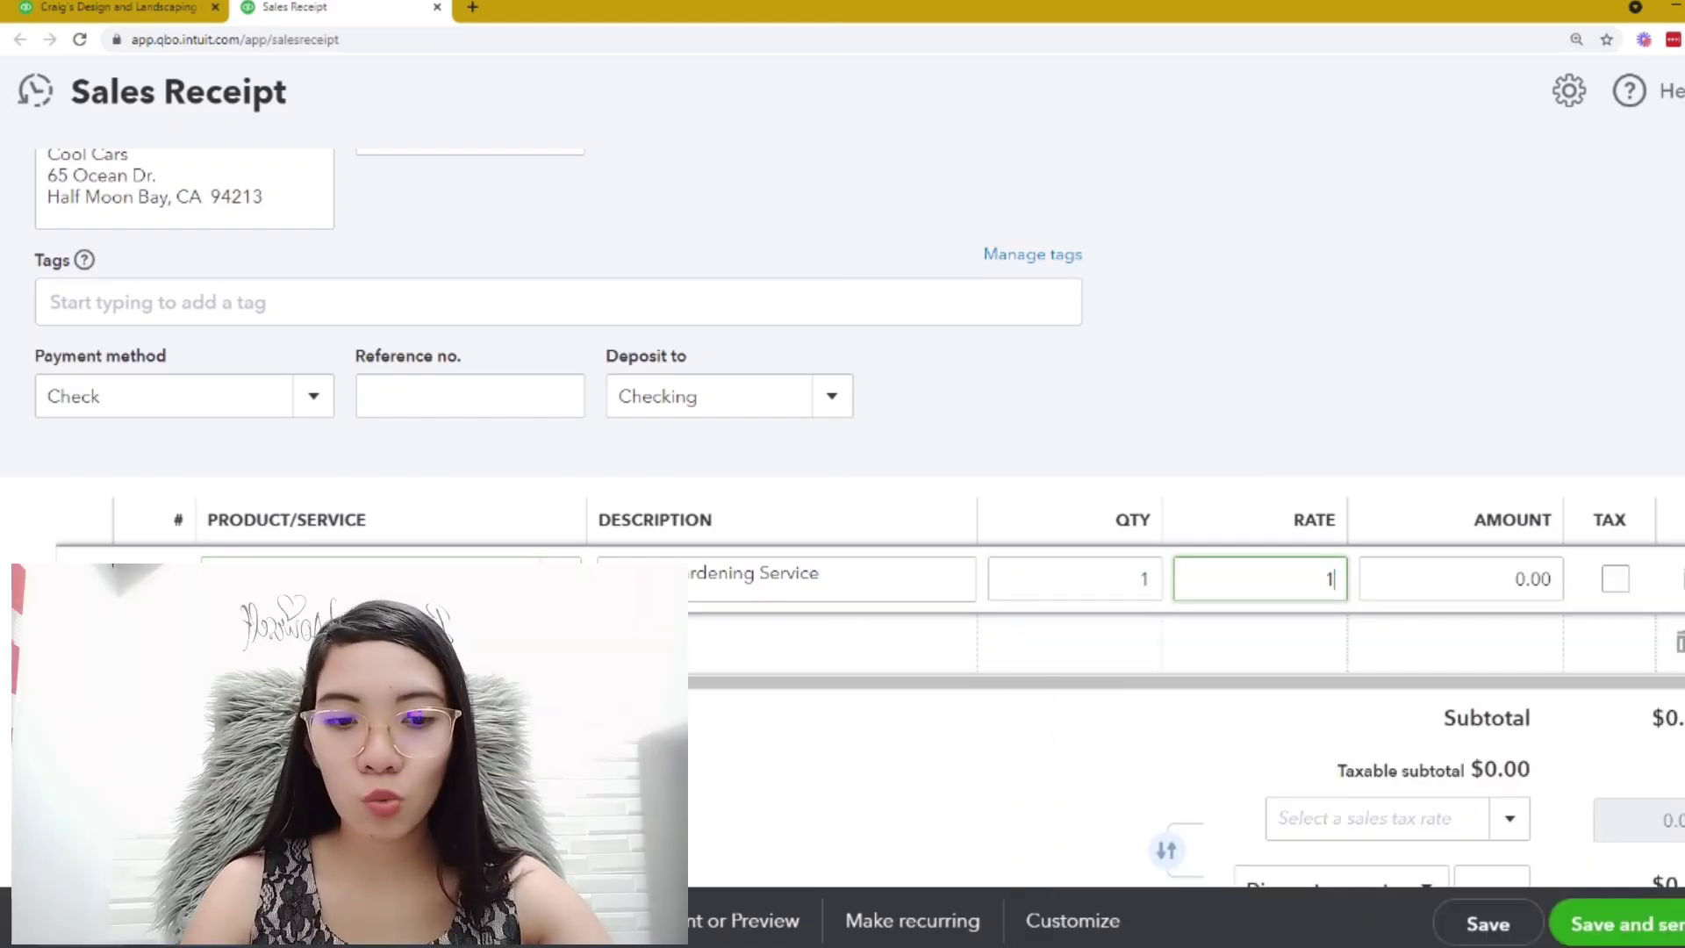
{"action": "type", "text": "00"}
{"action": "left_click", "coordinate": [1272, 441]}
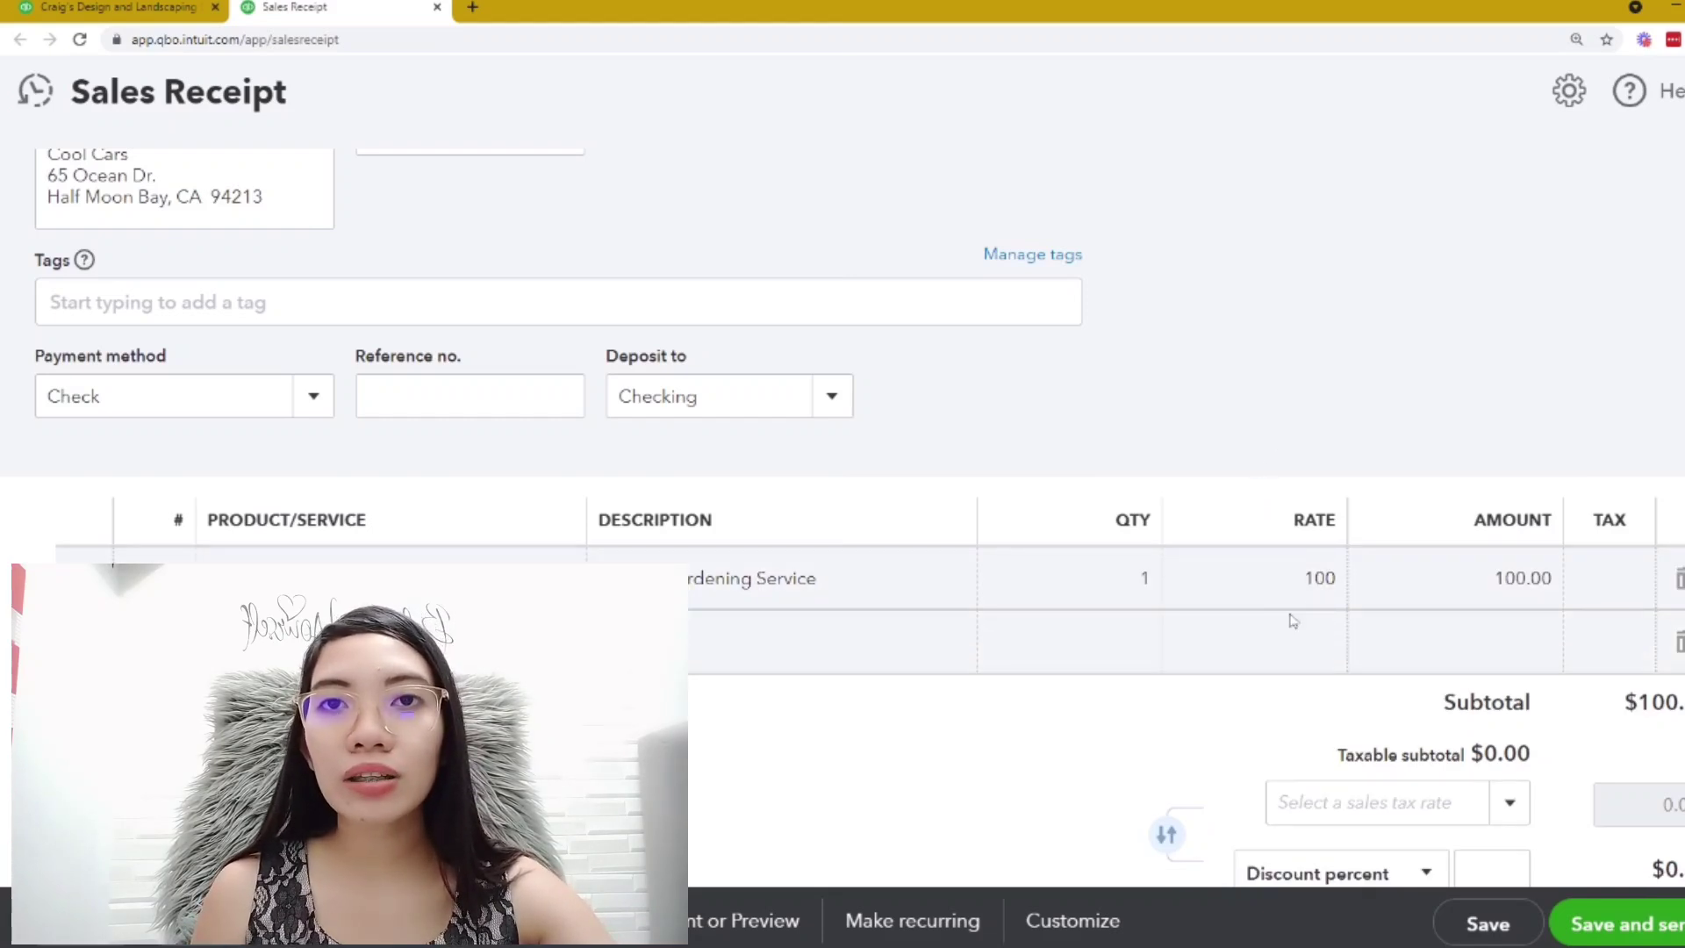
Save the completed sales receipt for Cool Cars
{"action": "scroll", "coordinate": [1293, 621], "scroll_direction": "down", "scroll_amount": 2}
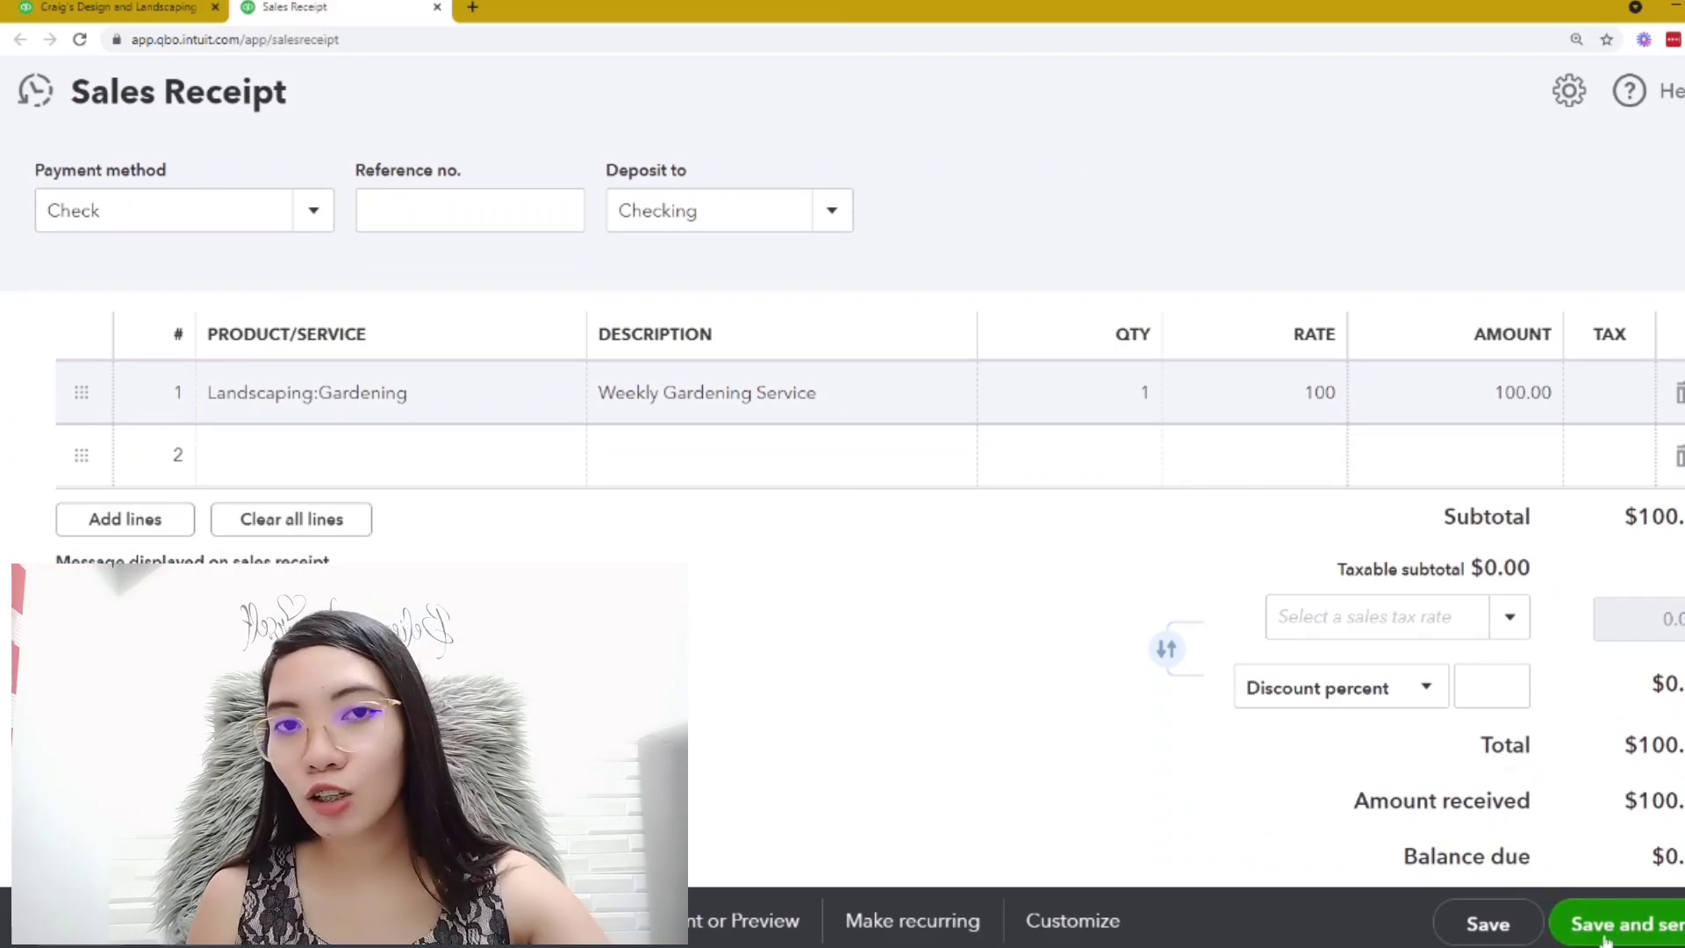
{"action": "left_click", "coordinate": [1672, 923]}
{"action": "left_click", "coordinate": [1659, 874]}
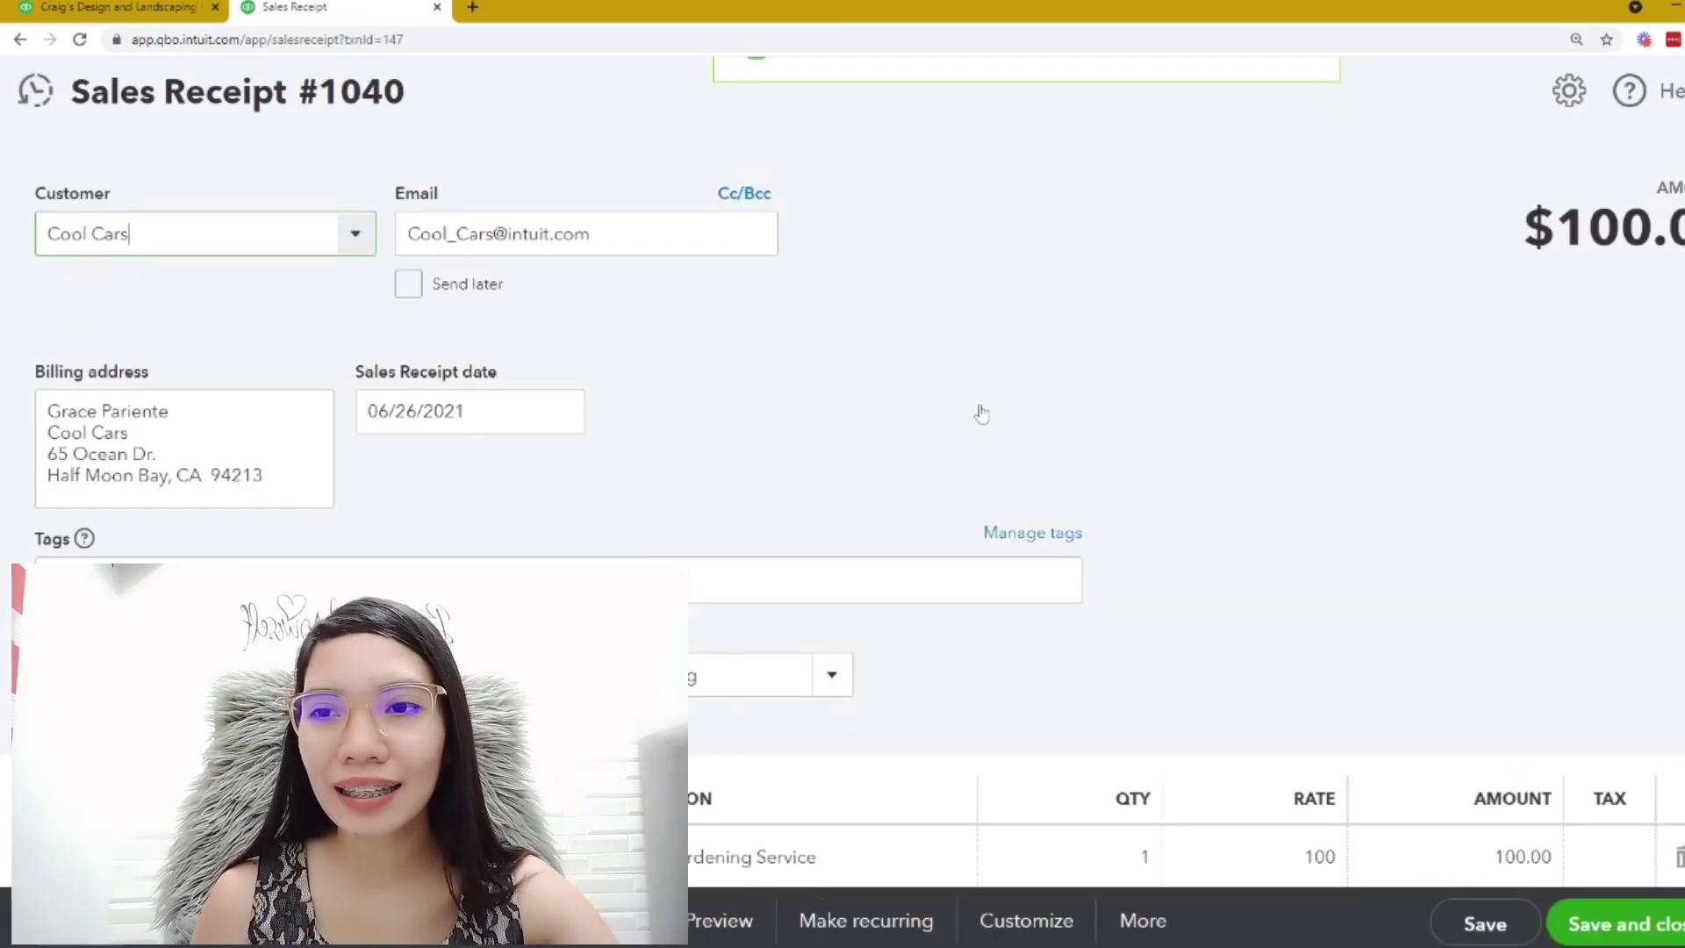
Open the sales receipt's transaction journal and compare its accounts with those in the invoice's journal report
{"action": "left_click", "coordinate": [1140, 920]}
{"action": "left_click", "coordinate": [1120, 780]}
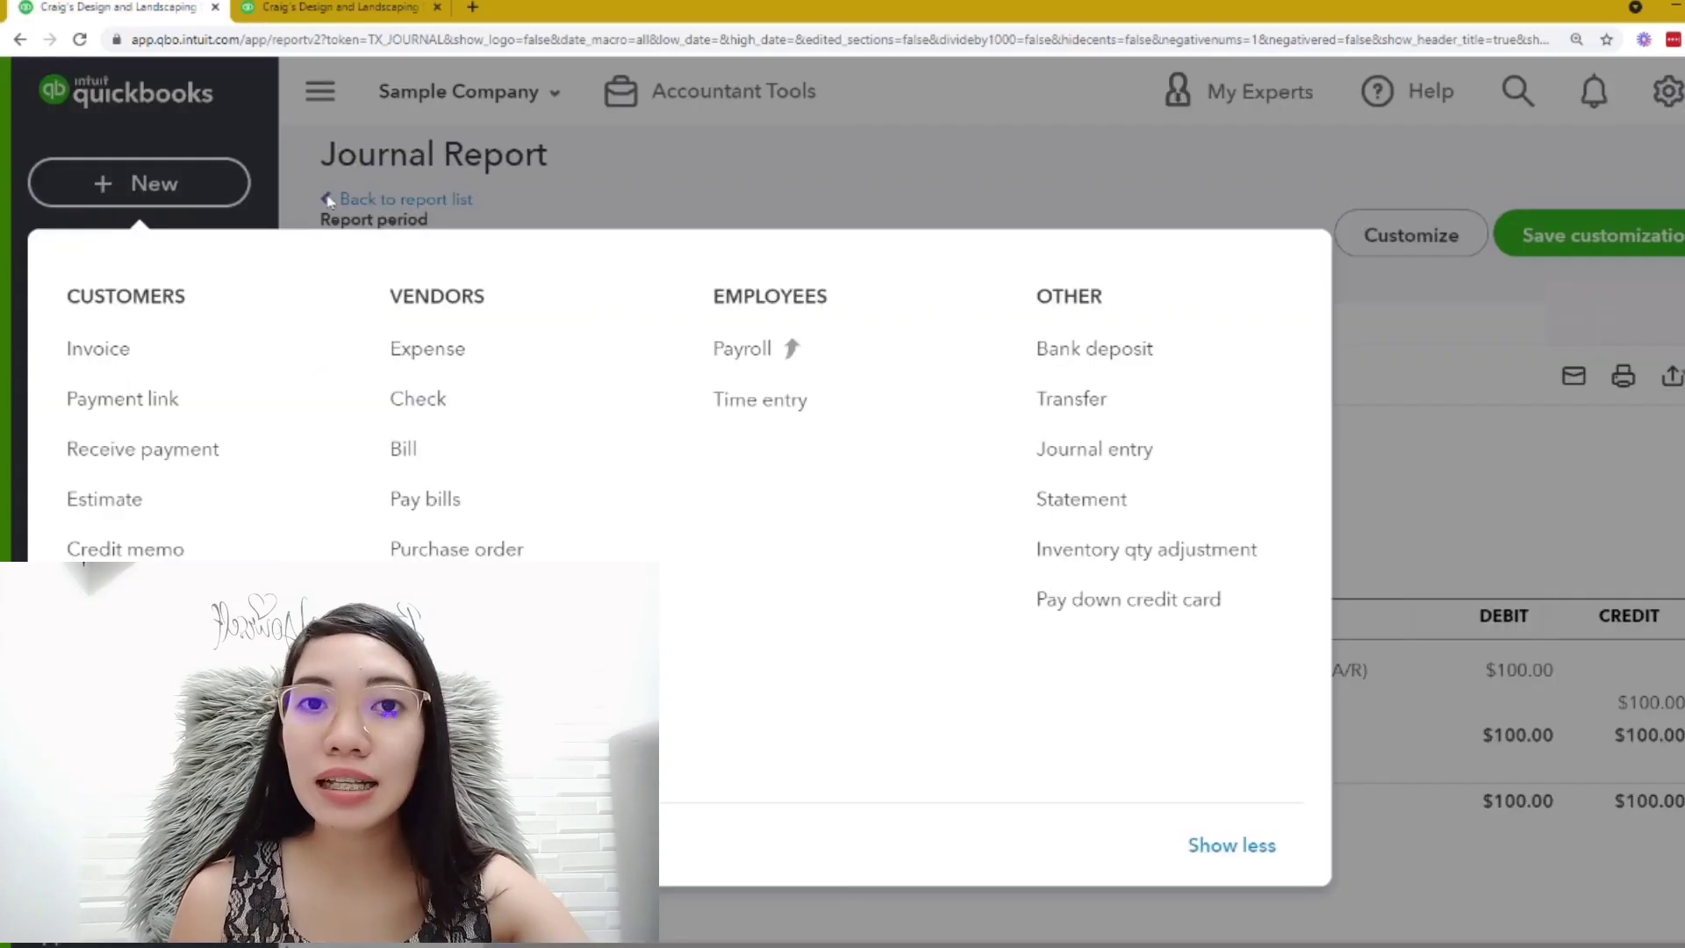
{"action": "left_click", "coordinate": [916, 145]}
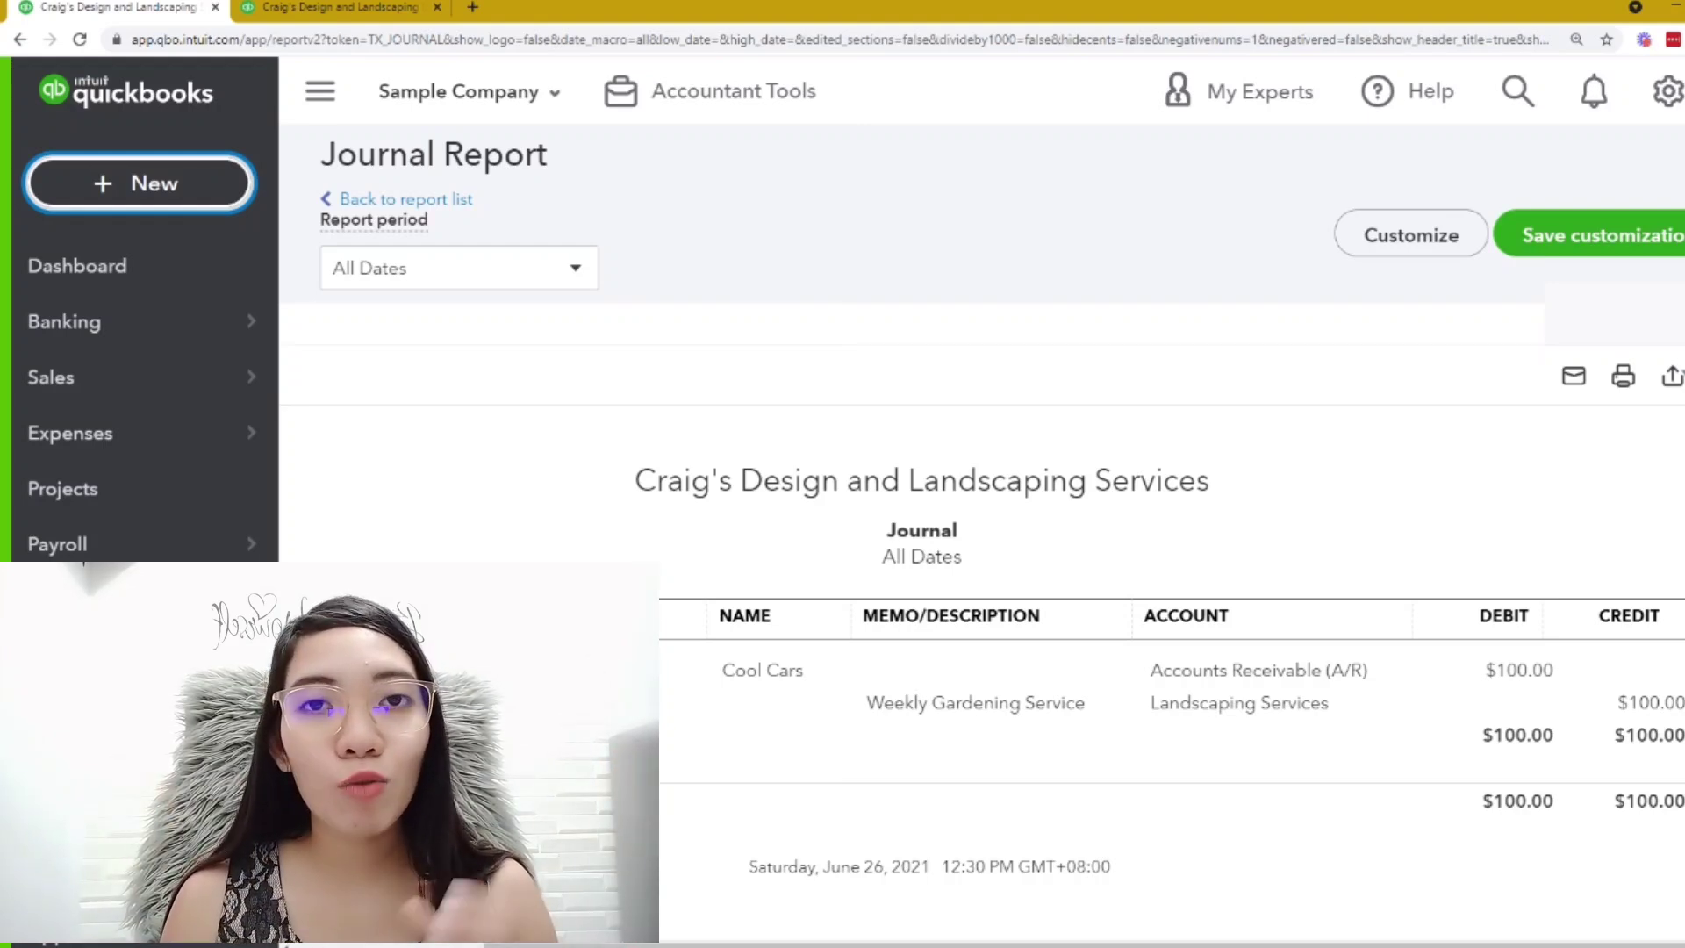
{"action": "key", "text": "ctrl+Tab"}
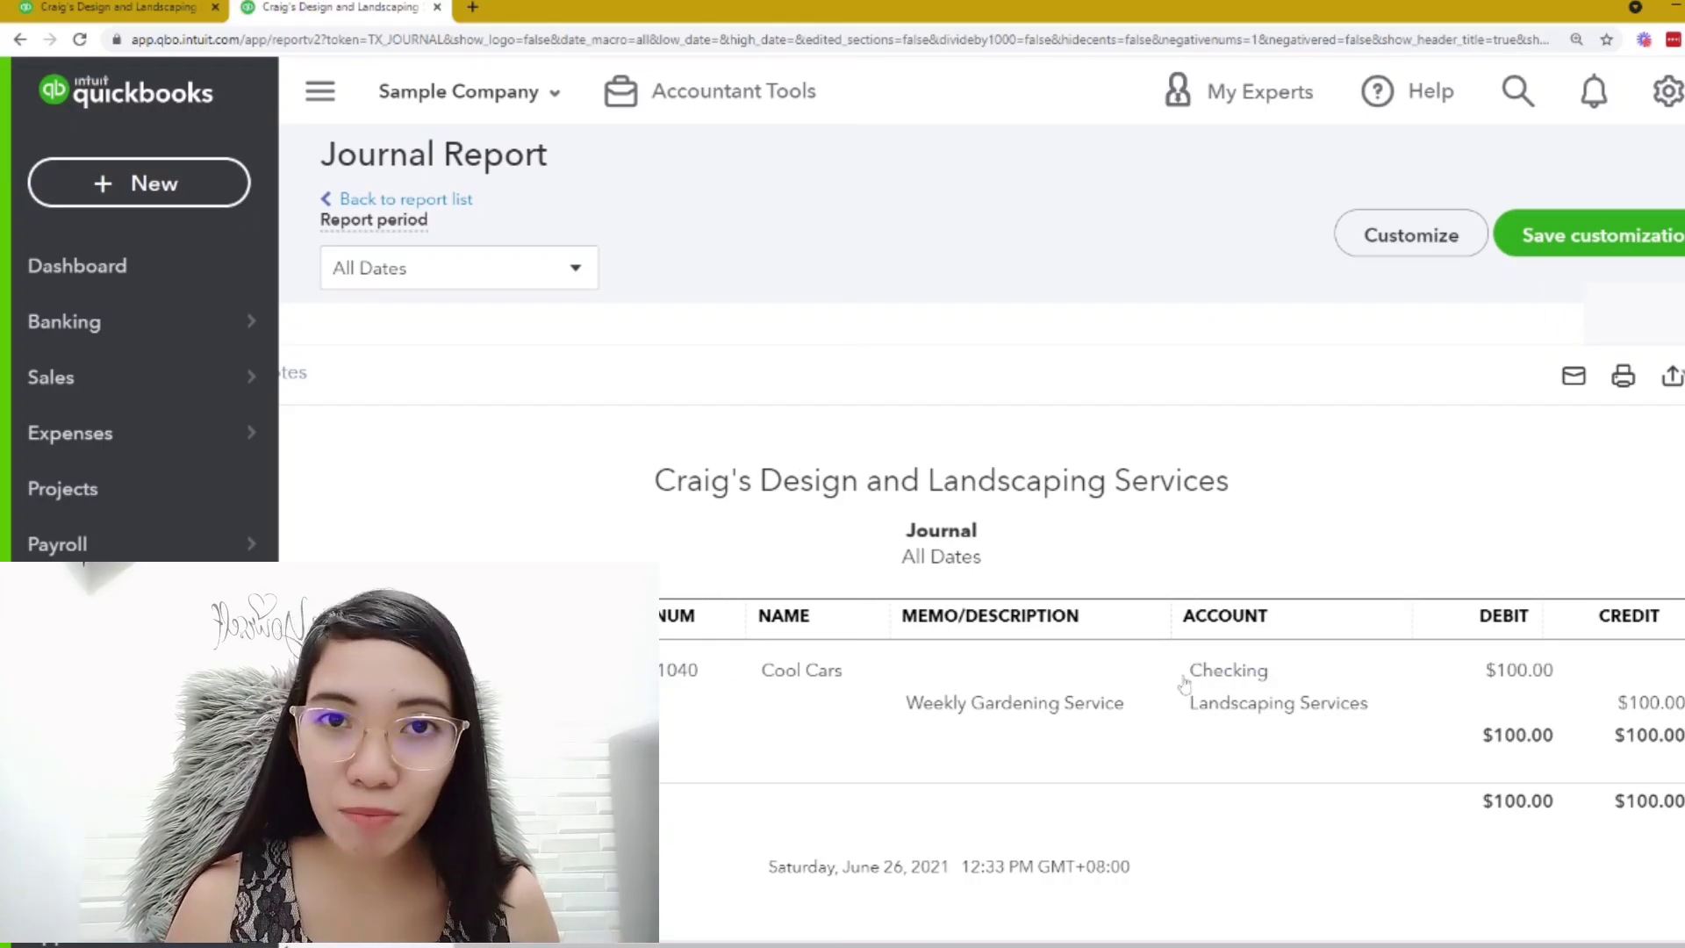